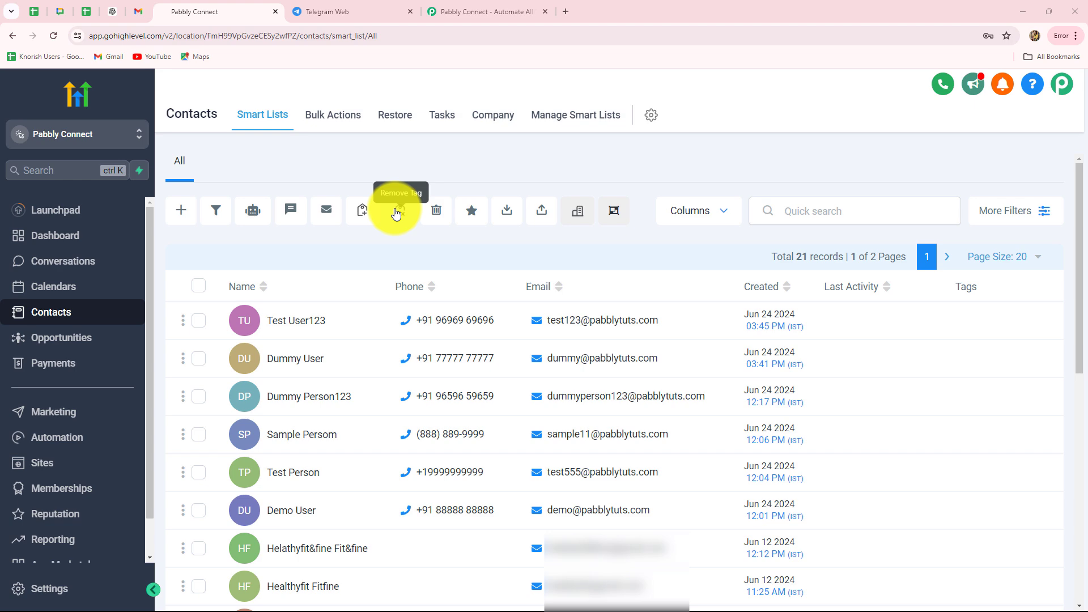
Open the task list in the contacts area of GoHighLevel
{"action": "left_click", "coordinate": [351, 12]}
{"action": "left_click", "coordinate": [206, 17]}
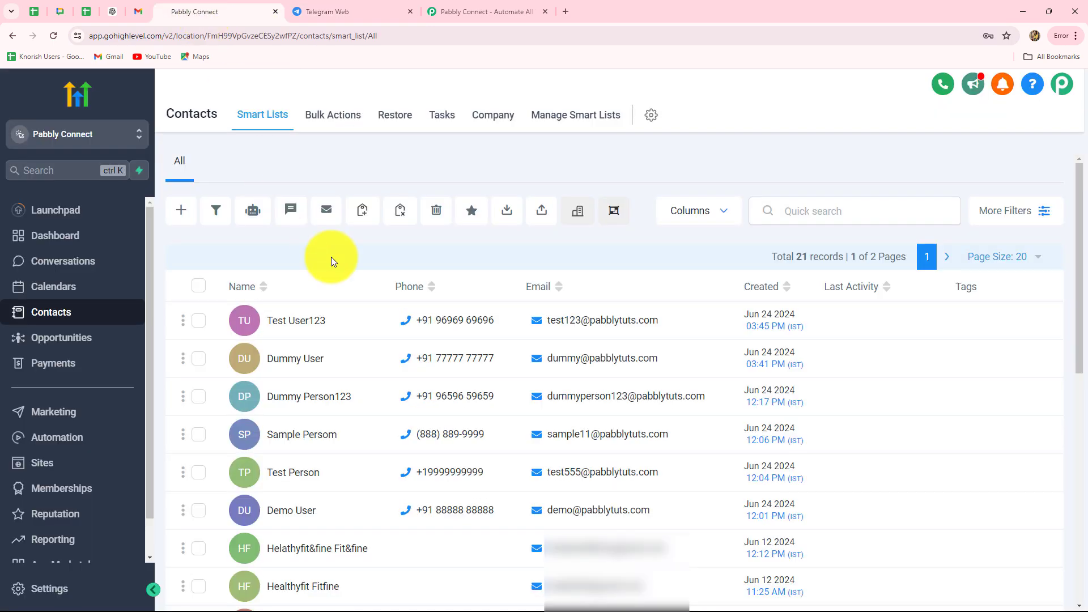
{"action": "left_click", "coordinate": [448, 121]}
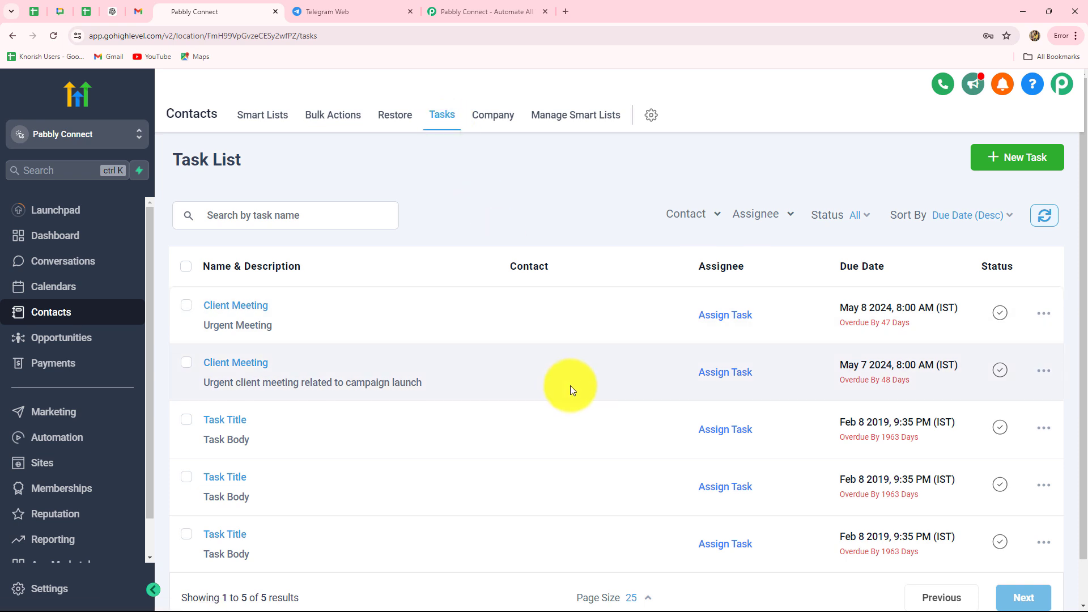
Switch to the Pabbly website, sign in and open the Pabbly Connect app
{"action": "left_click", "coordinate": [451, 19]}
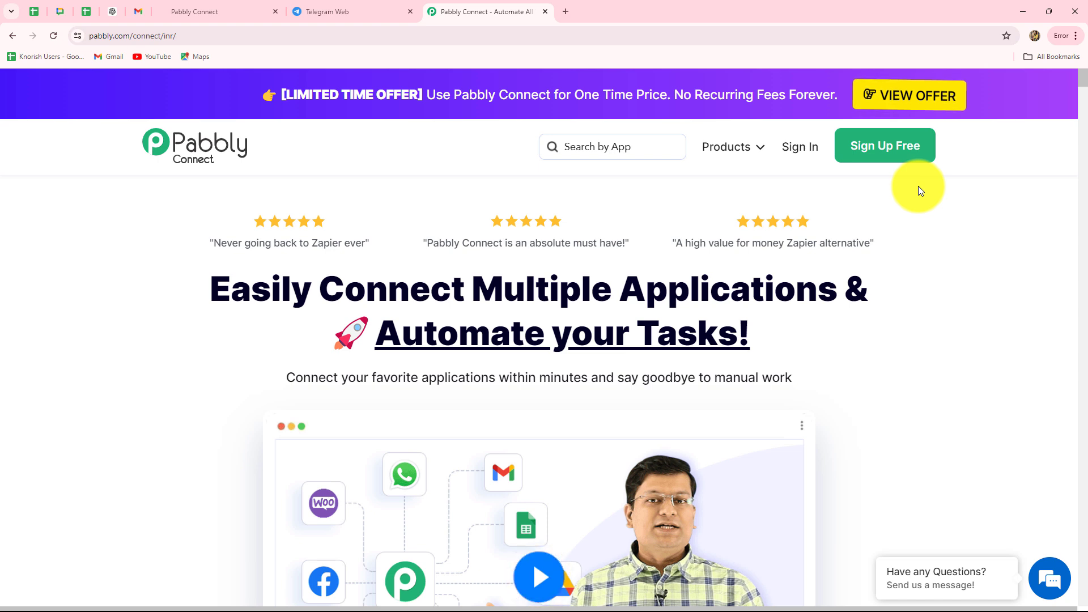
{"action": "left_click_drag", "start_coordinate": [230, 288], "coordinate": [768, 341]}
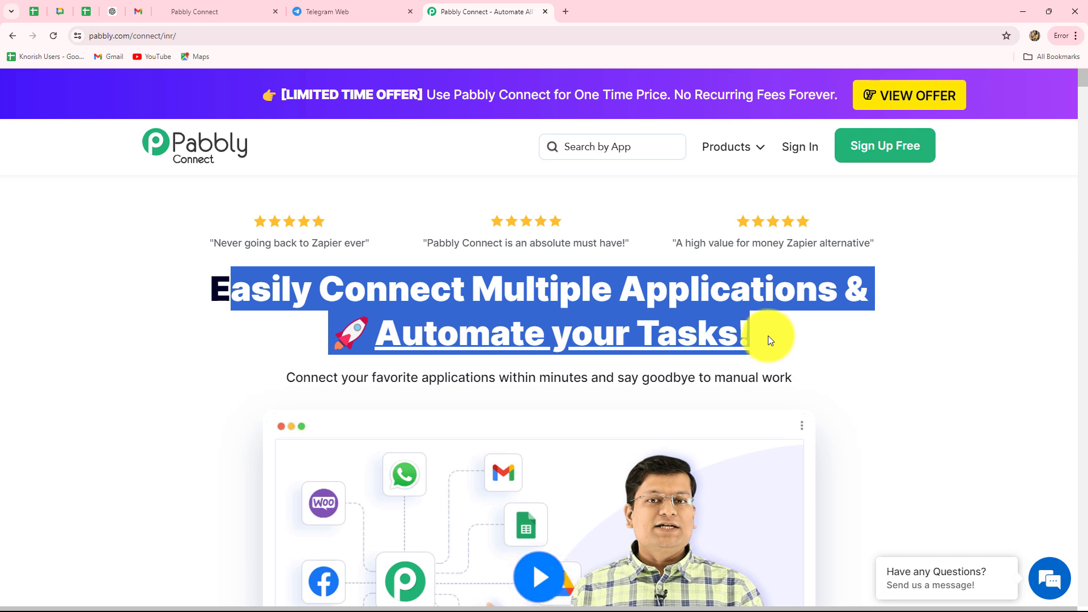
{"action": "left_click", "coordinate": [792, 149]}
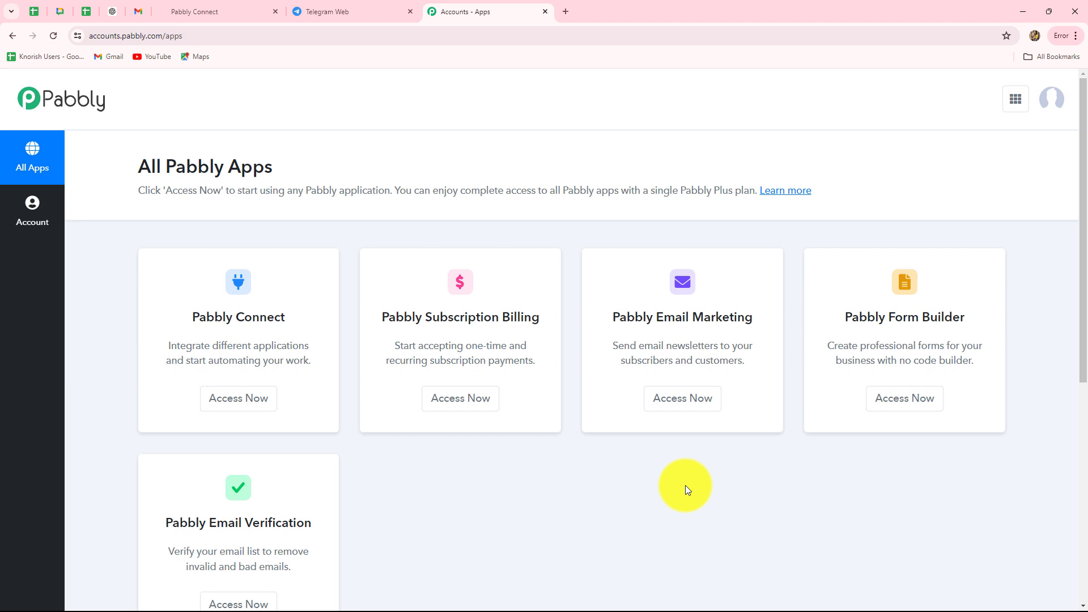
{"action": "scroll", "coordinate": [685, 485], "scroll_direction": "down", "scroll_amount": 5}
{"action": "scroll", "coordinate": [686, 485], "scroll_direction": "up", "scroll_amount": 3}
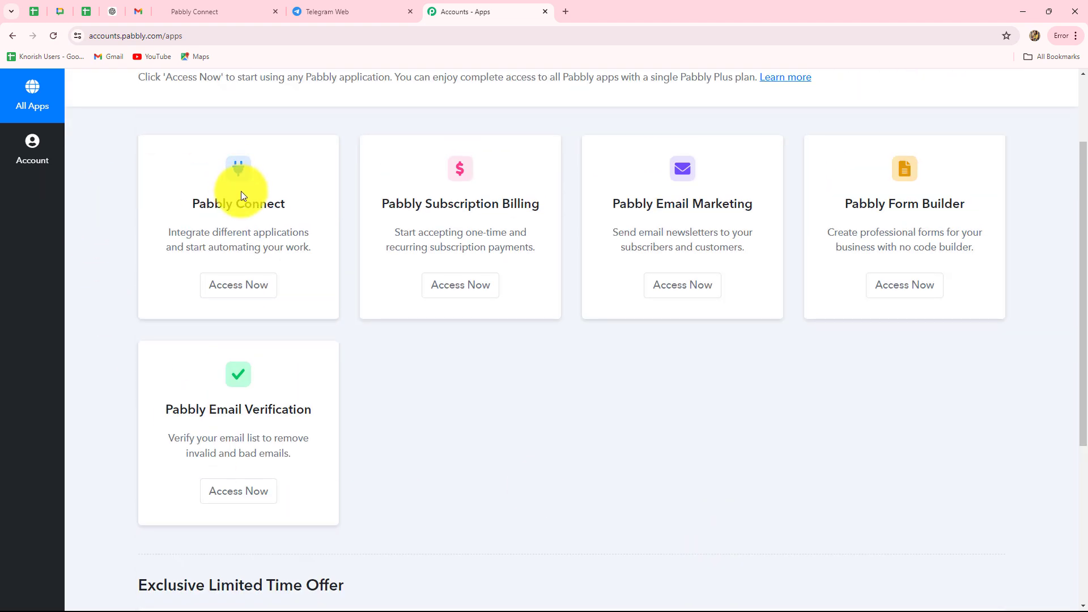
{"action": "left_click_drag", "start_coordinate": [189, 205], "coordinate": [298, 226]}
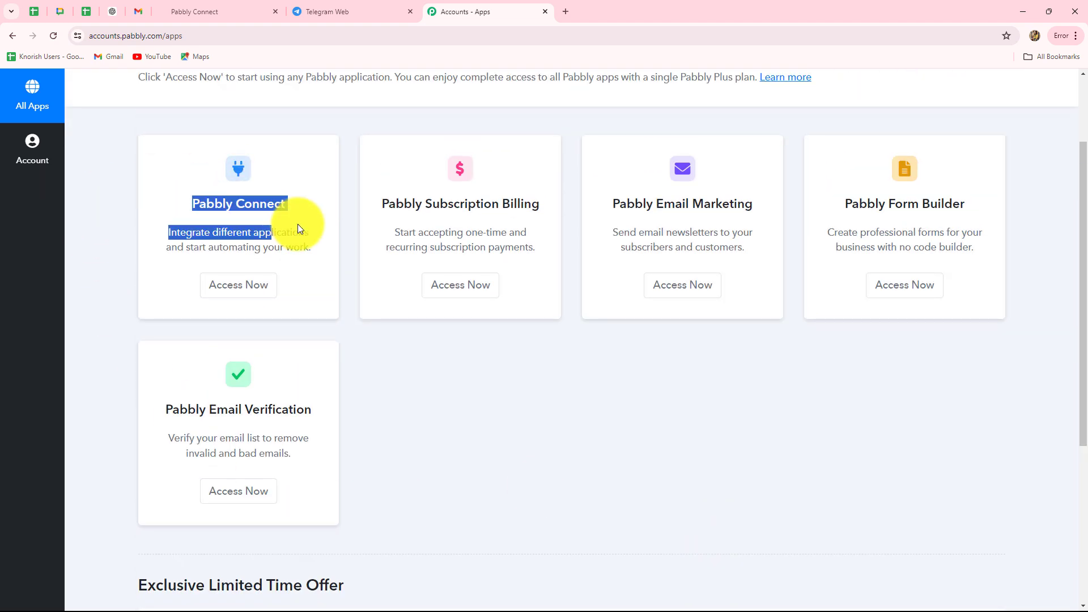
{"action": "left_click", "coordinate": [252, 292]}
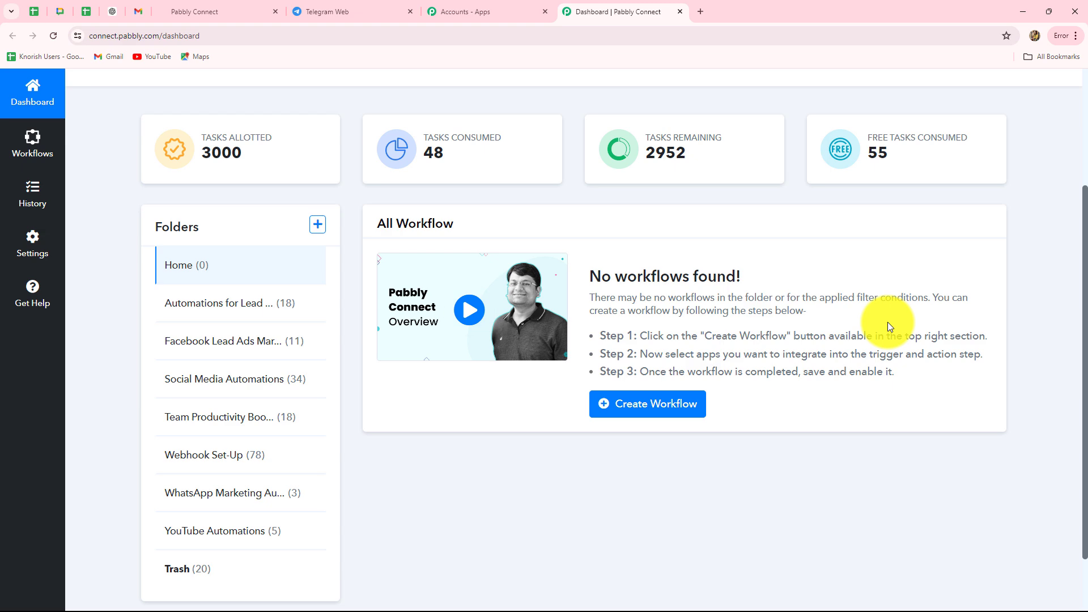
Create a workflow named "Send Telegram Message for GoHighLevel Task" in the Team Productivity Boosters folder
{"action": "scroll", "coordinate": [888, 326], "scroll_direction": "up", "scroll_amount": 3}
{"action": "scroll", "coordinate": [888, 322], "scroll_direction": "down", "scroll_amount": 4}
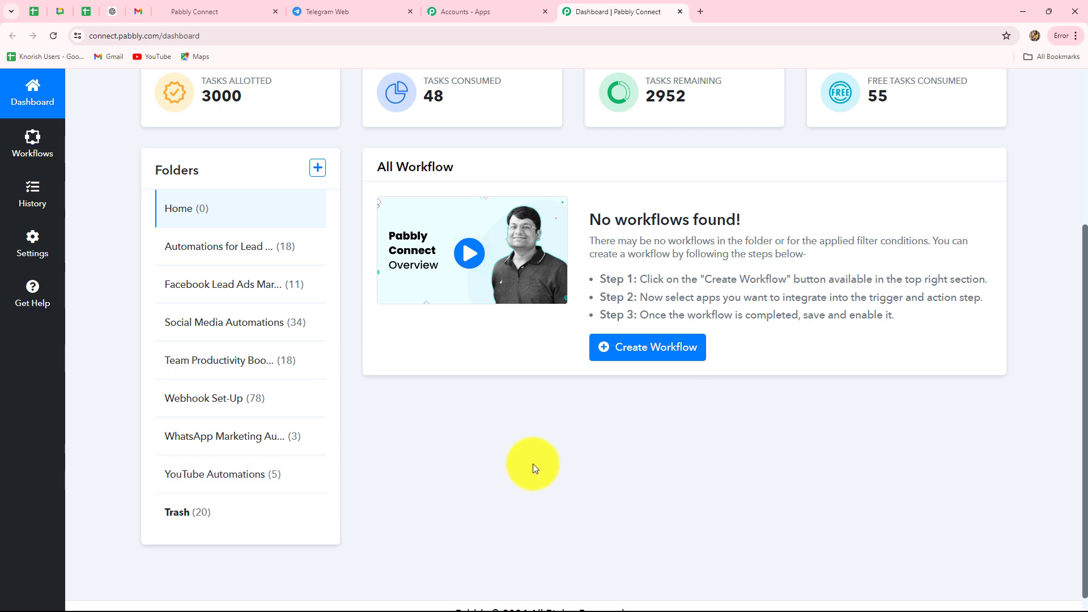
{"action": "scroll", "coordinate": [533, 463], "scroll_direction": "up", "scroll_amount": 3}
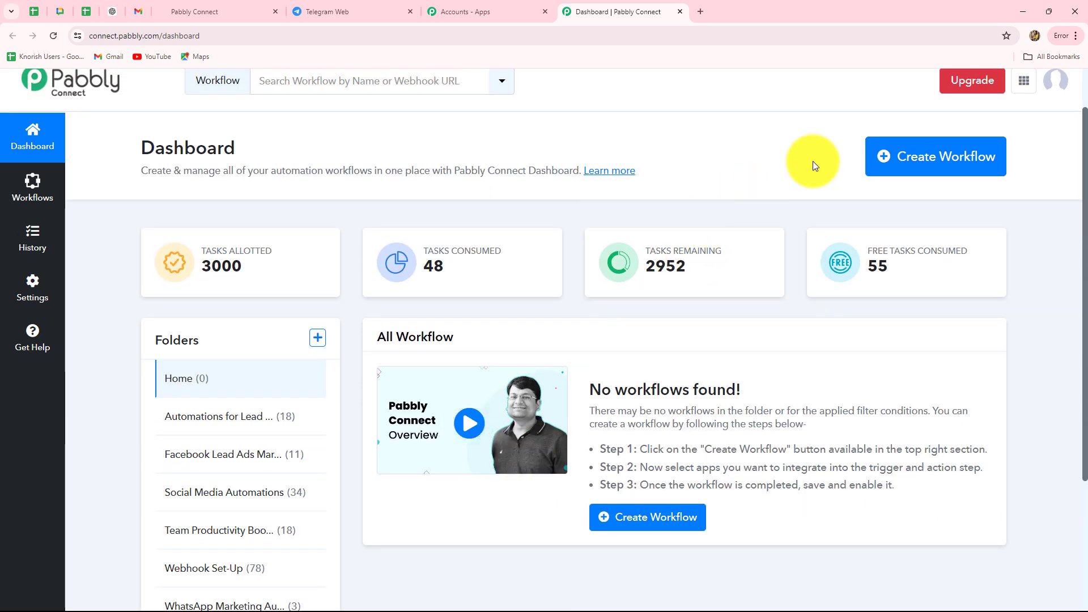
{"action": "left_click", "coordinate": [896, 173]}
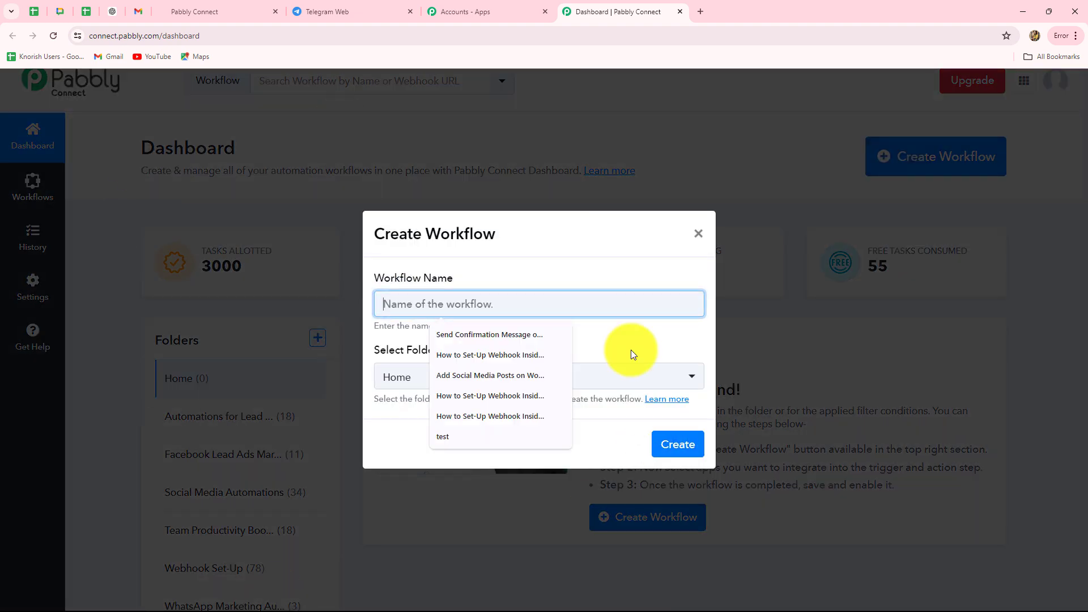
{"action": "left_click", "coordinate": [428, 457]}
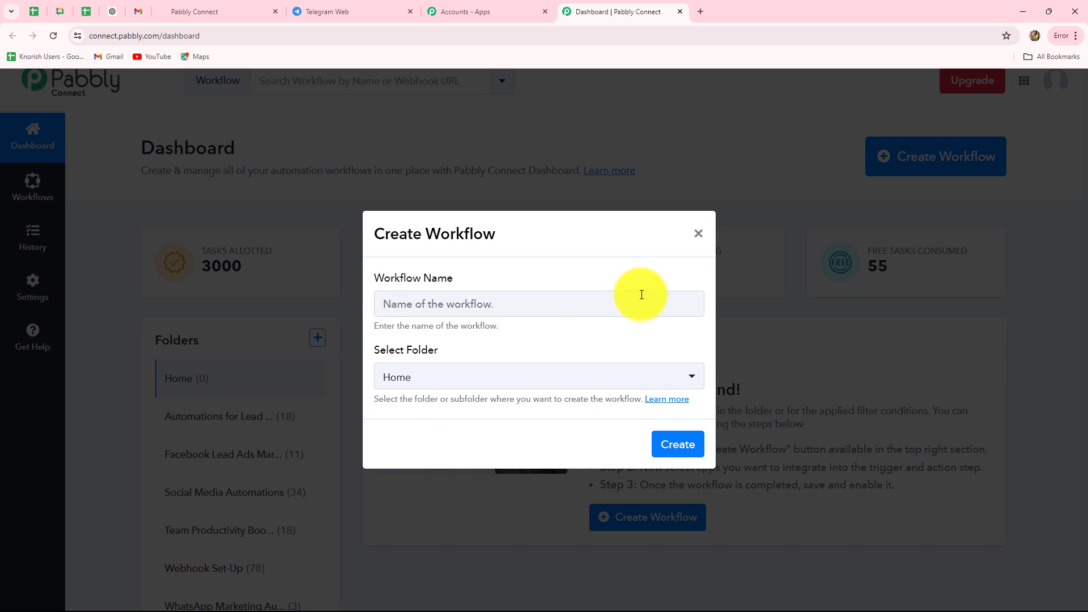
{"action": "left_click", "coordinate": [462, 306]}
{"action": "type", "text": "Send Telegram Message for GoHighLevel Task"}
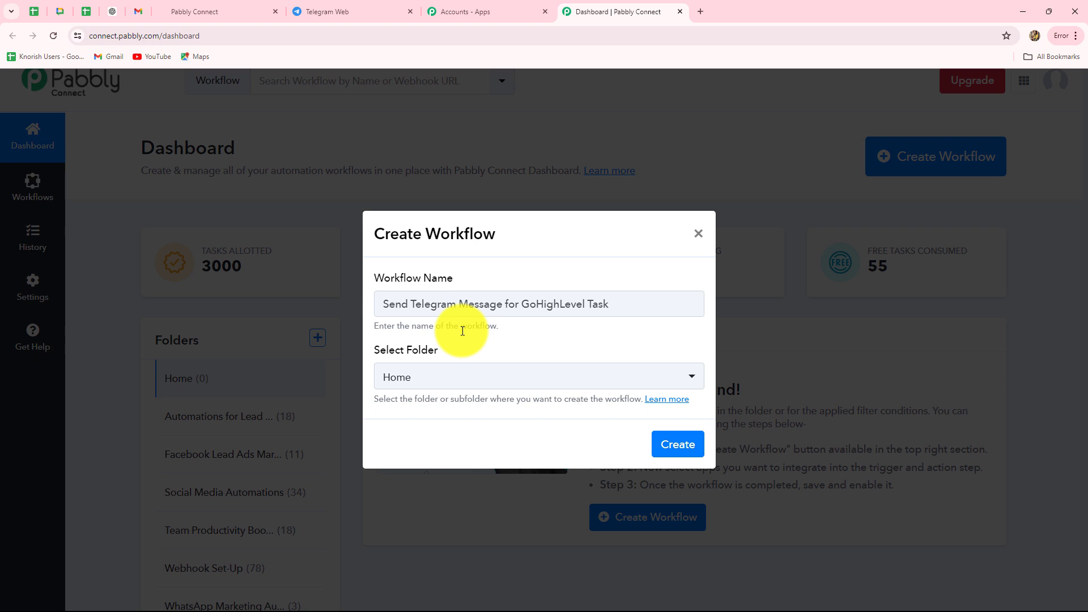
{"action": "left_click", "coordinate": [468, 385]}
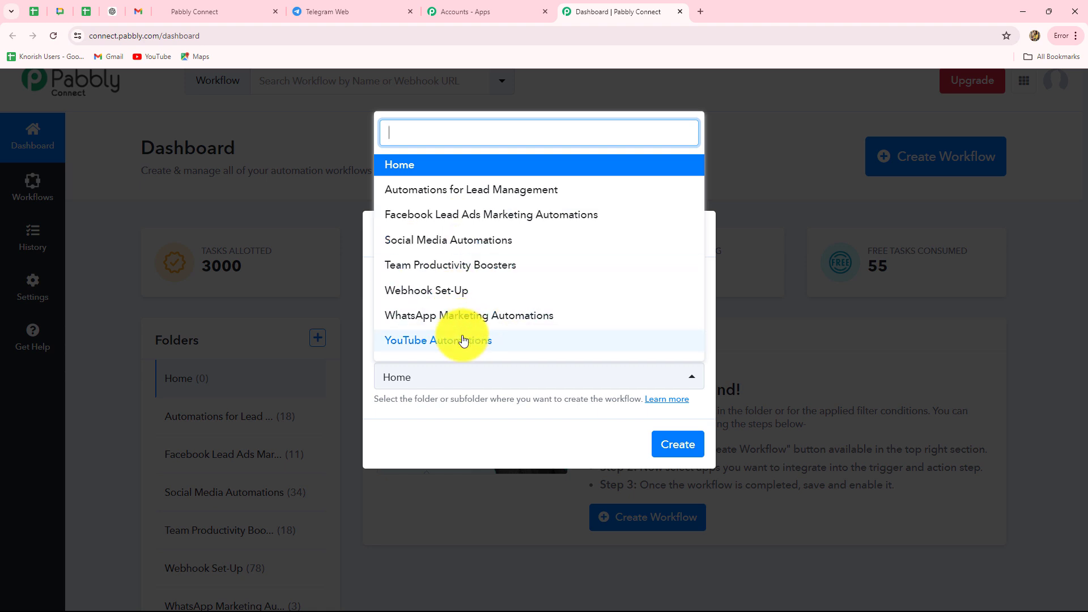
{"action": "left_click", "coordinate": [503, 265]}
{"action": "left_click", "coordinate": [674, 448]}
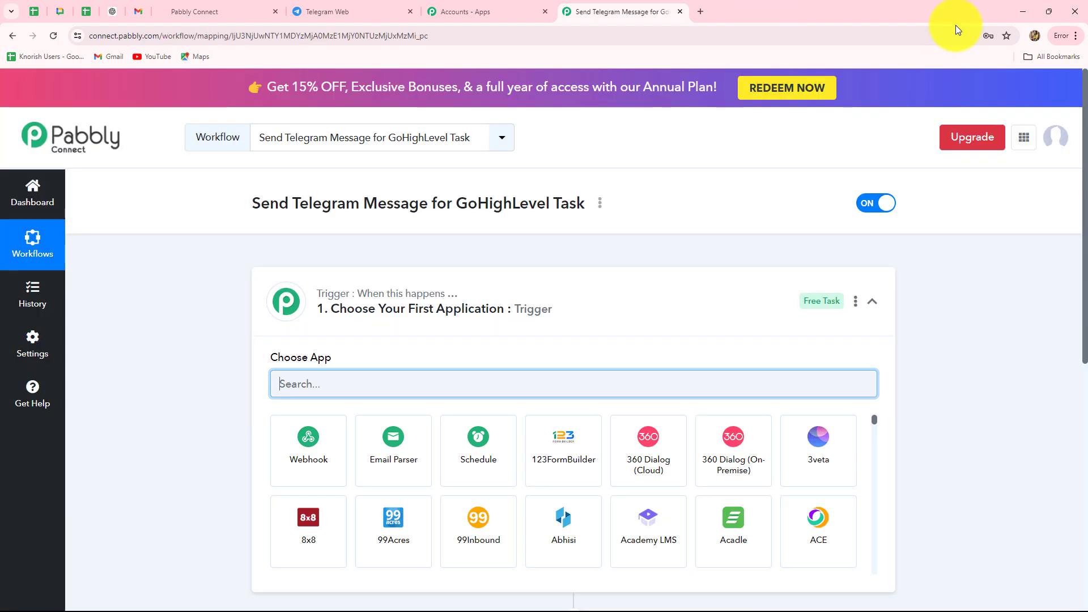
Review the new workflow's trigger and action sections and check the task list in GoHighLevel
{"action": "scroll", "coordinate": [968, 106], "scroll_direction": "down", "scroll_amount": 6}
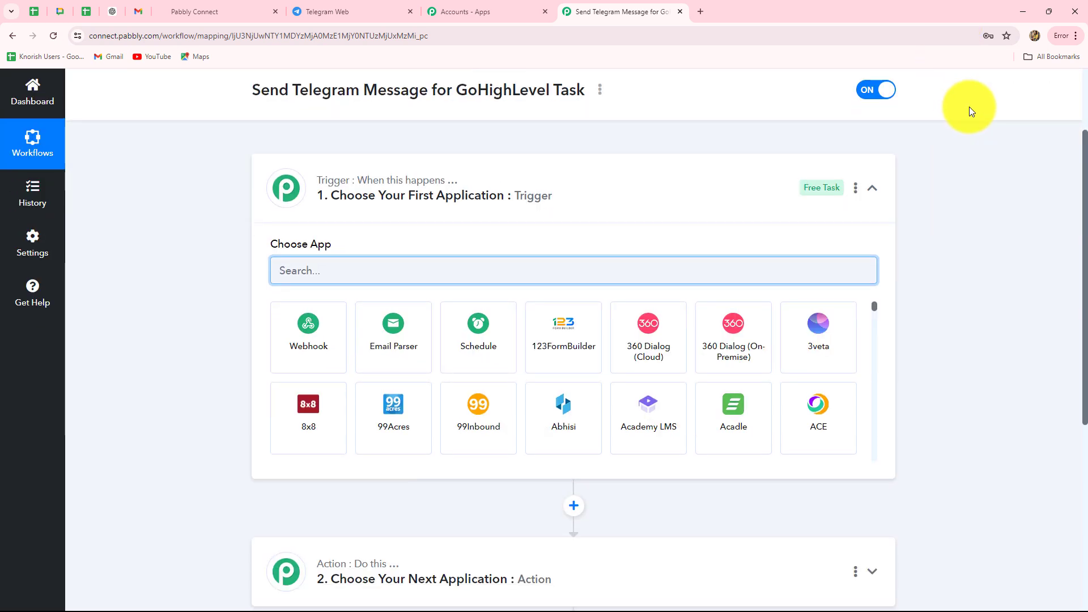
{"action": "scroll", "coordinate": [975, 153], "scroll_direction": "up", "scroll_amount": 2}
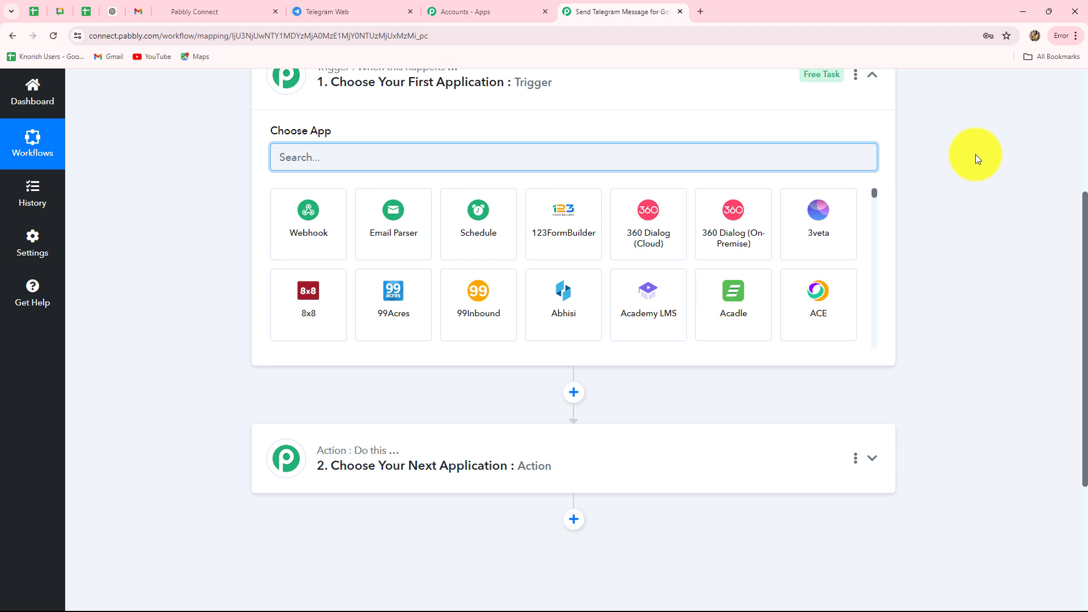
{"action": "scroll", "coordinate": [316, 260], "scroll_direction": "up", "scroll_amount": 2}
{"action": "scroll", "coordinate": [471, 207], "scroll_direction": "down", "scroll_amount": 2}
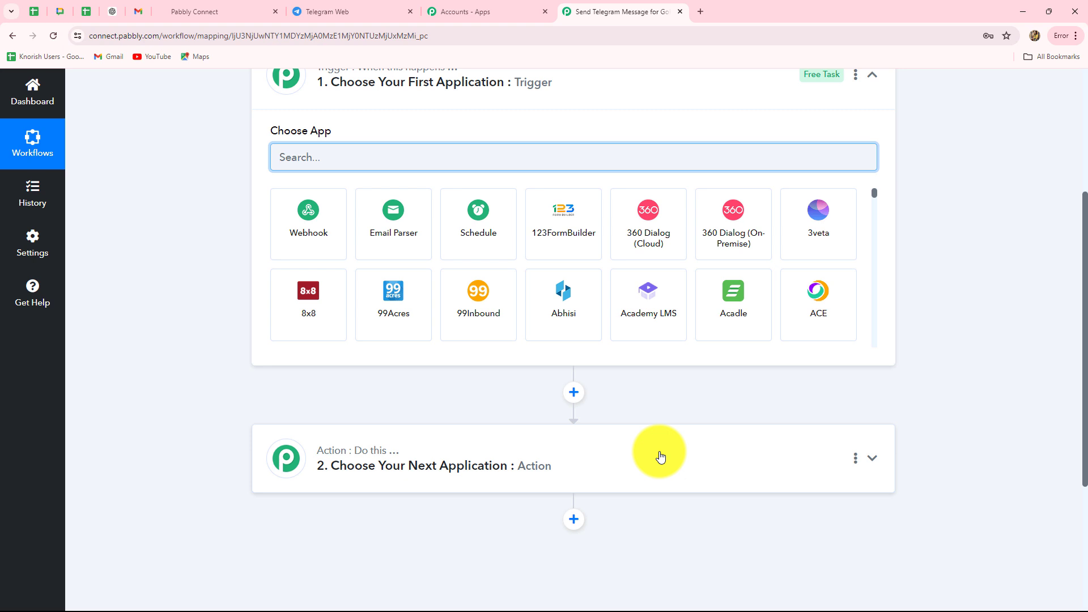
{"action": "scroll", "coordinate": [306, 150], "scroll_direction": "up", "scroll_amount": 3}
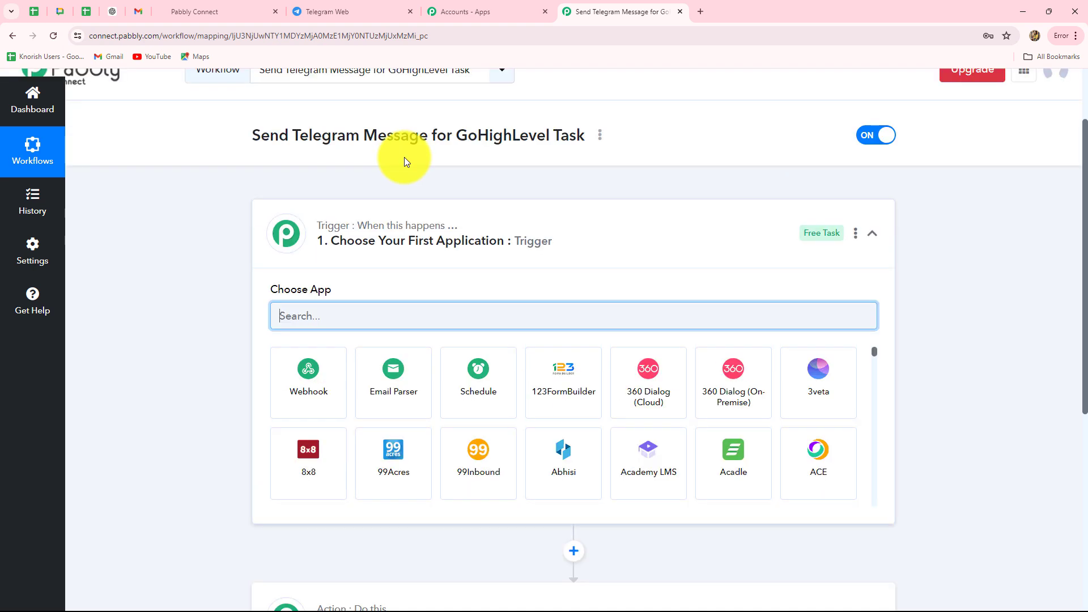
{"action": "scroll", "coordinate": [347, 331], "scroll_direction": "down", "scroll_amount": 3}
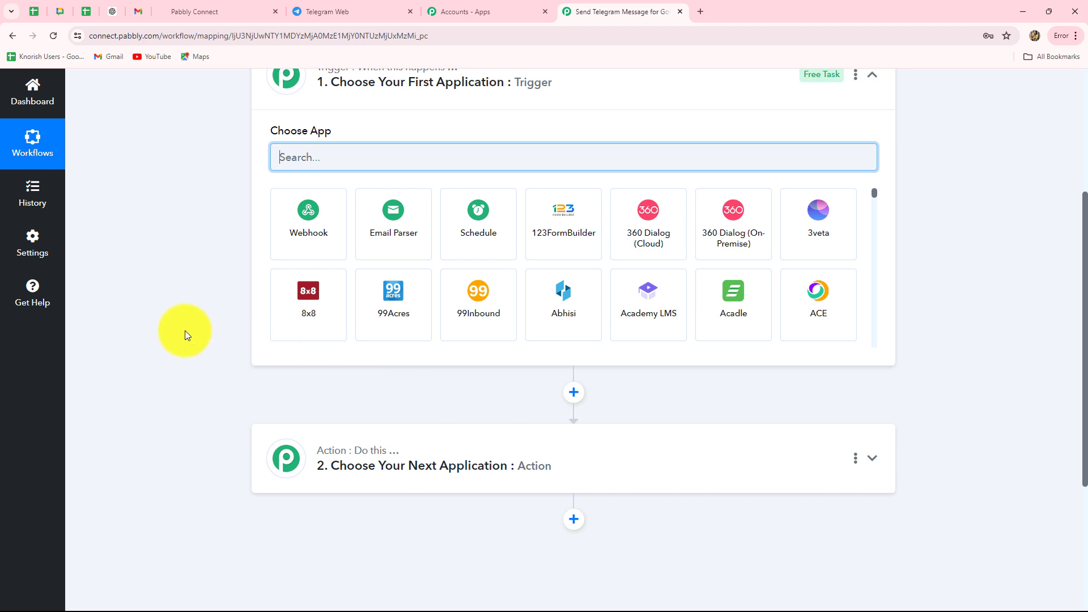
{"action": "scroll", "coordinate": [272, 175], "scroll_direction": "up", "scroll_amount": 3}
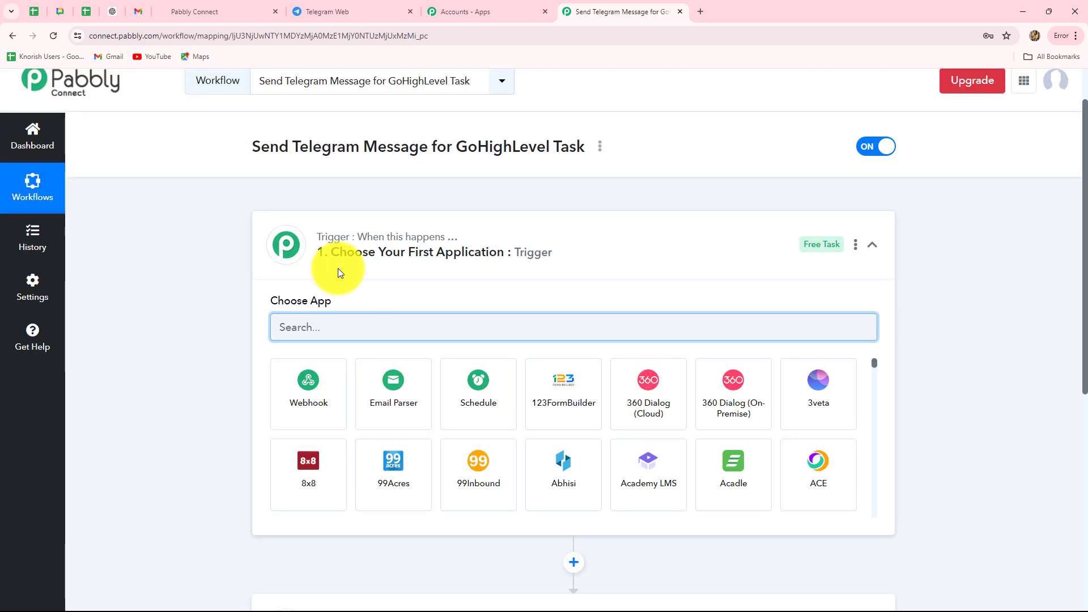
{"action": "left_click", "coordinate": [206, 11]}
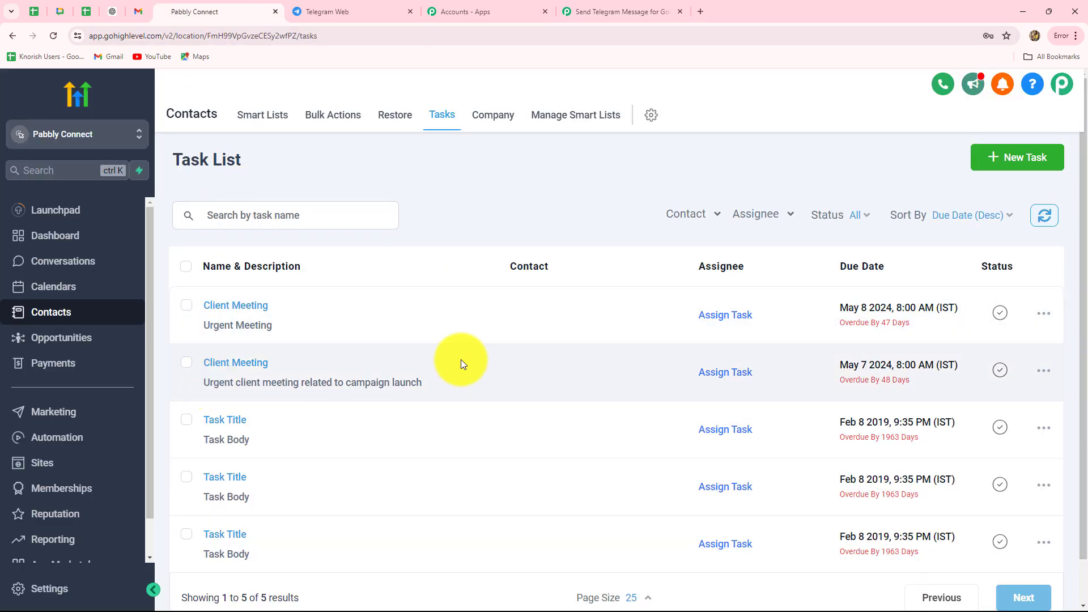
Return to the Pabbly Connect workflow and set its trigger to LeadConnector V2 with the Task Added event
{"action": "left_click", "coordinate": [576, 16]}
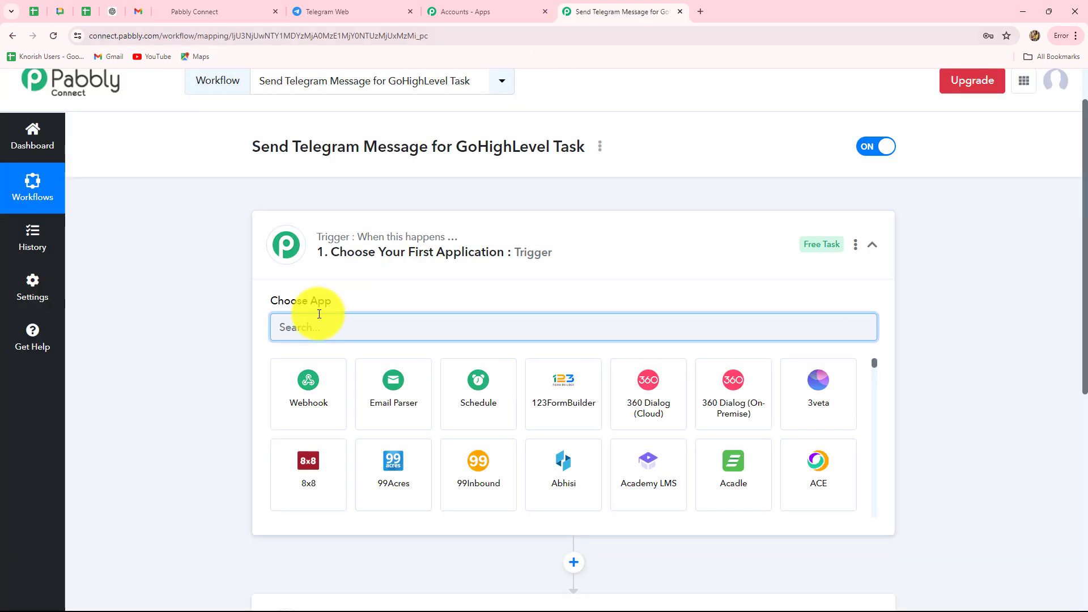
{"action": "type", "text": "Lead"}
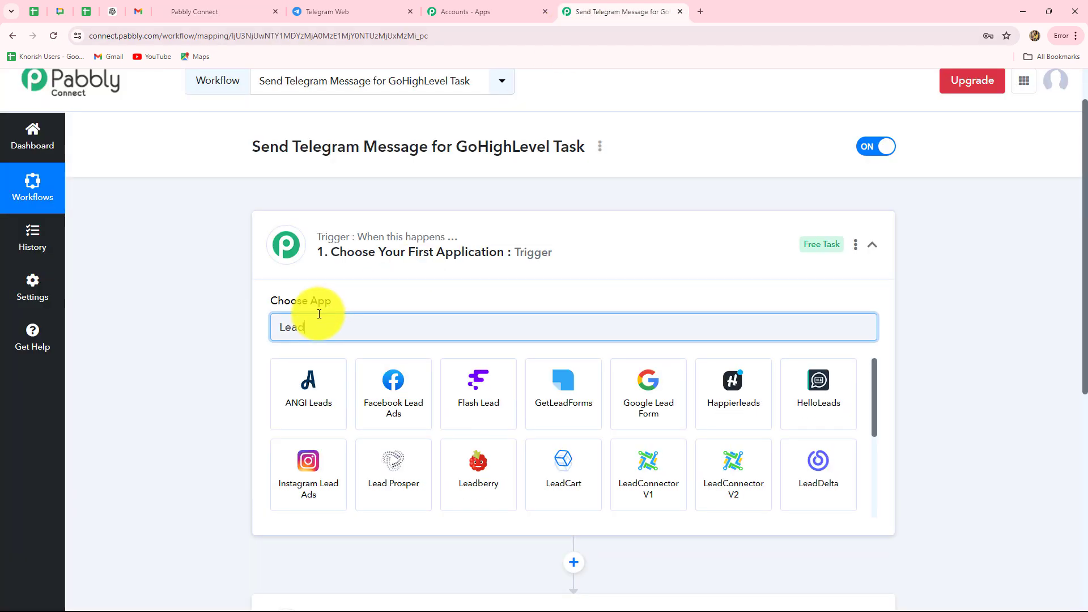
{"action": "left_click", "coordinate": [750, 465]}
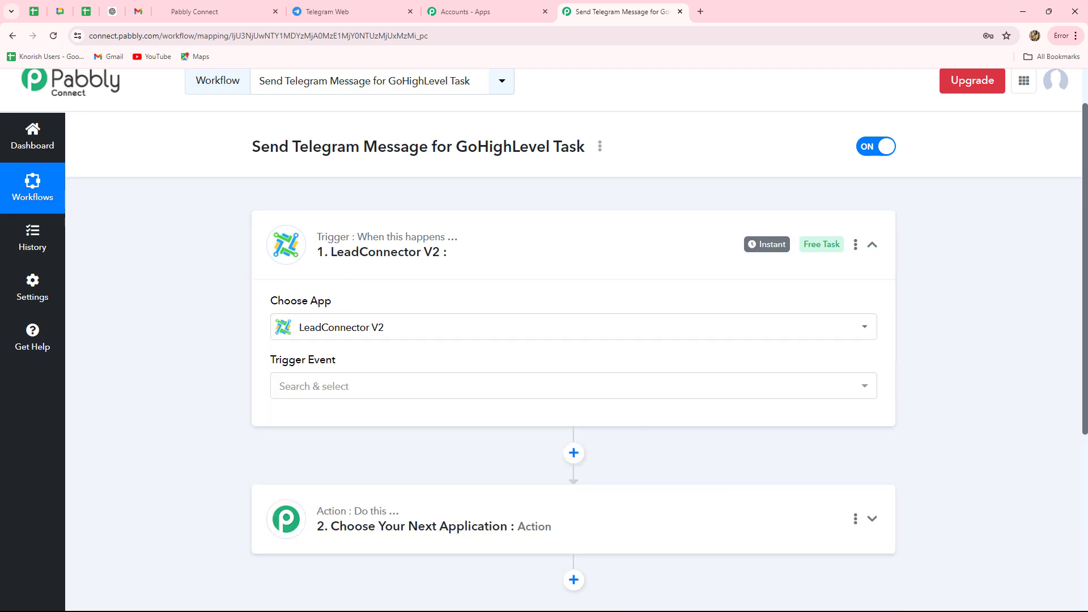
{"action": "scroll", "coordinate": [328, 433], "scroll_direction": "down", "scroll_amount": 2}
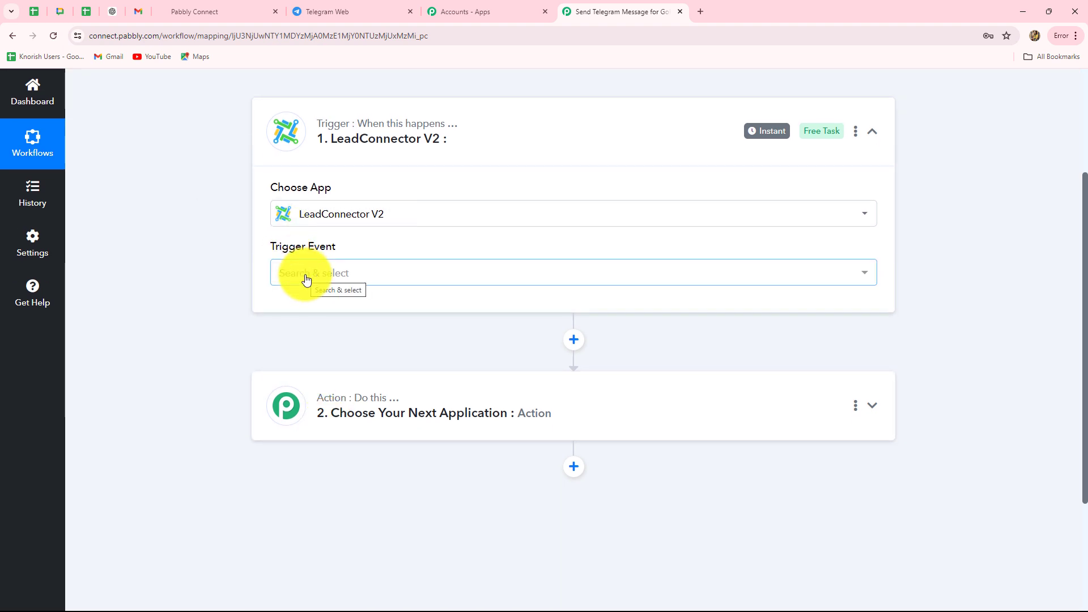
{"action": "left_click", "coordinate": [301, 277]}
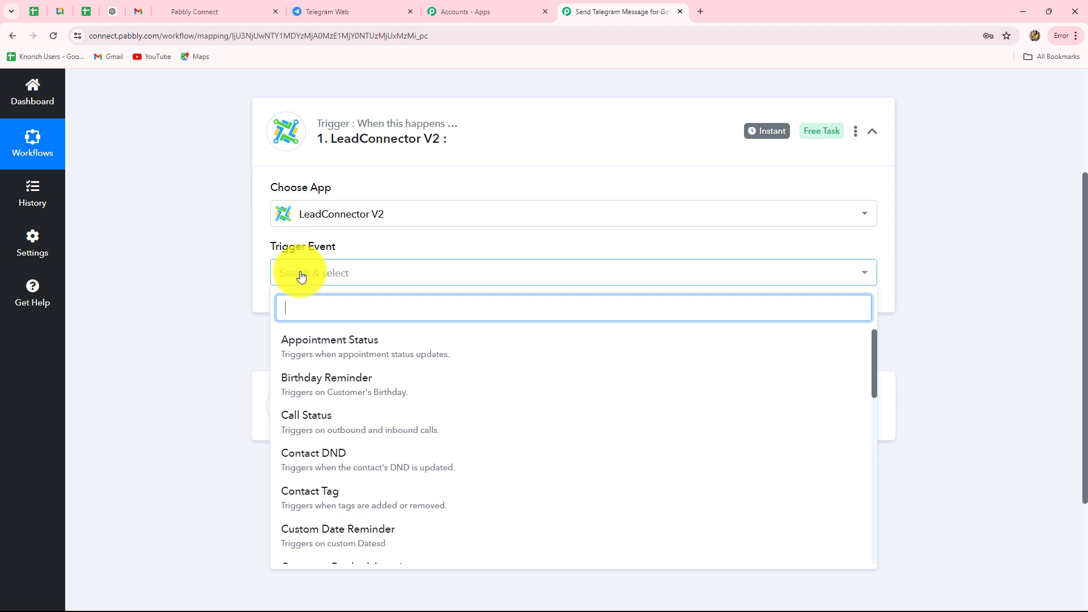
{"action": "scroll", "coordinate": [376, 397], "scroll_direction": "down", "scroll_amount": 6}
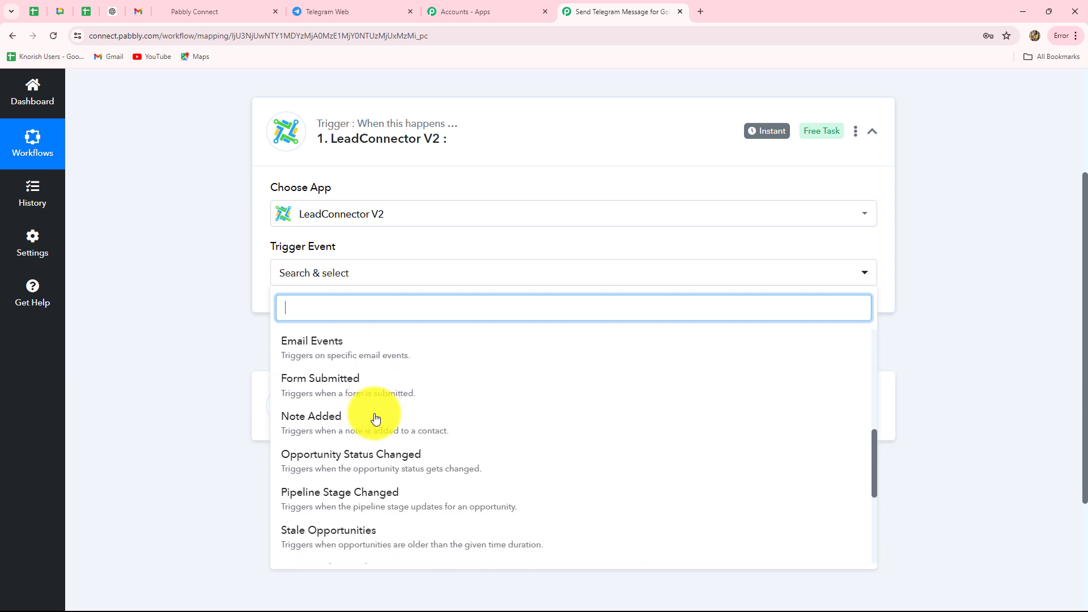
{"action": "scroll", "coordinate": [450, 456], "scroll_direction": "up", "scroll_amount": 6}
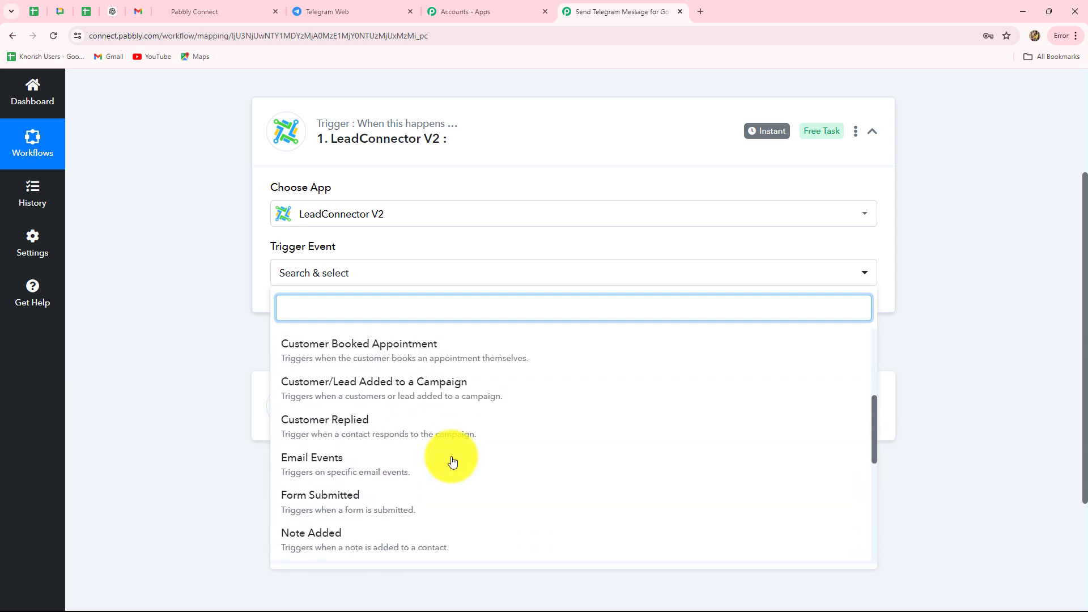
{"action": "scroll", "coordinate": [452, 462], "scroll_direction": "down", "scroll_amount": 10}
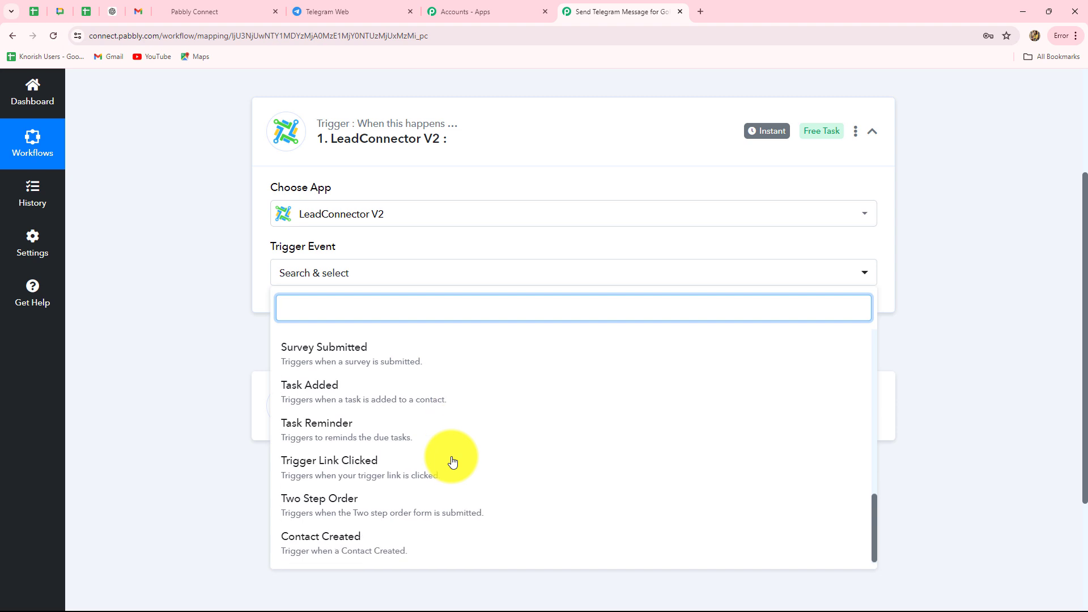
{"action": "left_click", "coordinate": [308, 391]}
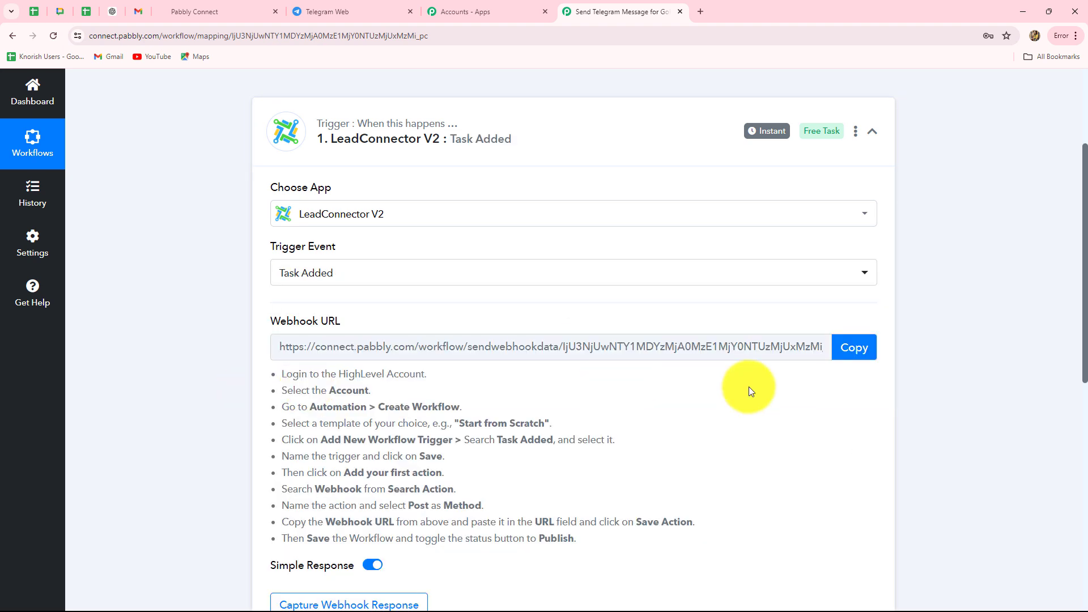
Copy the trigger's webhook URL and review the setup instructions for the HighLevel account
{"action": "scroll", "coordinate": [748, 386], "scroll_direction": "down", "scroll_amount": 4}
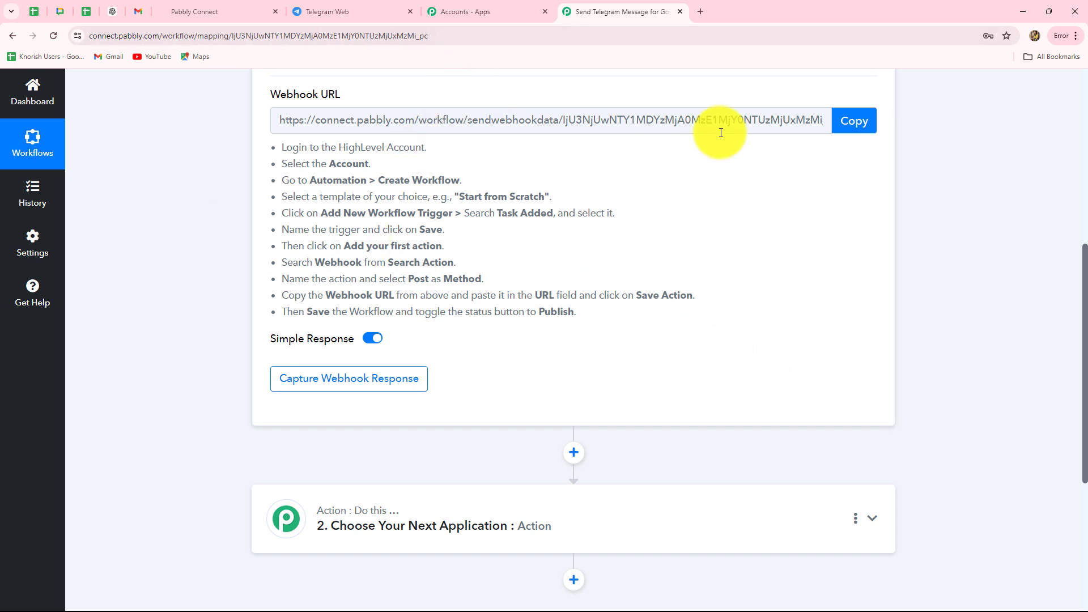
{"action": "left_click", "coordinate": [859, 119]}
{"action": "scroll", "coordinate": [756, 243], "scroll_direction": "up", "scroll_amount": 2}
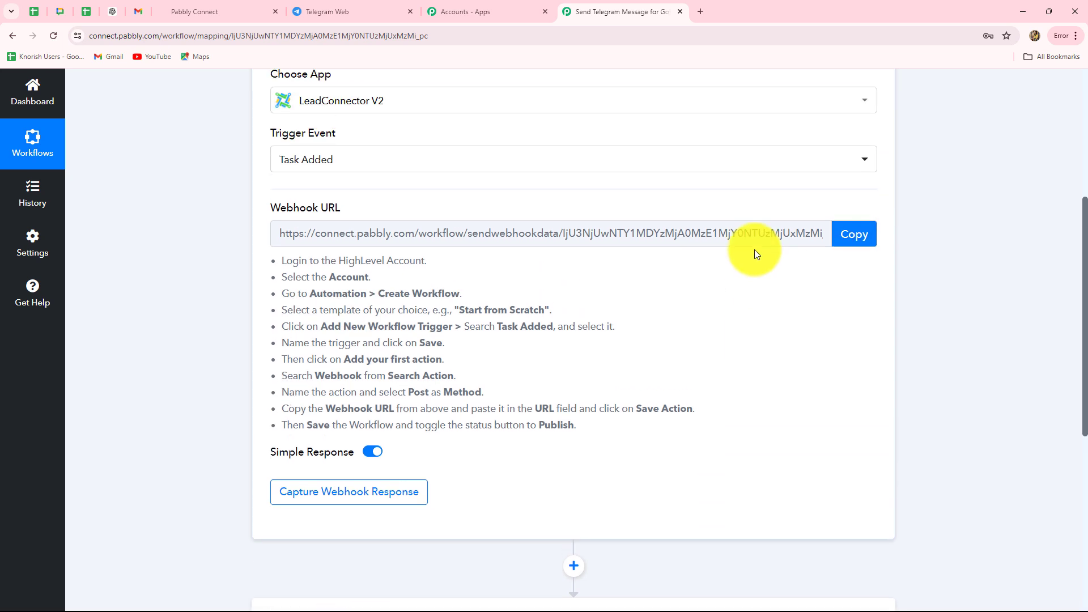
{"action": "scroll", "coordinate": [742, 299], "scroll_direction": "up", "scroll_amount": 4}
{"action": "scroll", "coordinate": [419, 376], "scroll_direction": "down", "scroll_amount": 3}
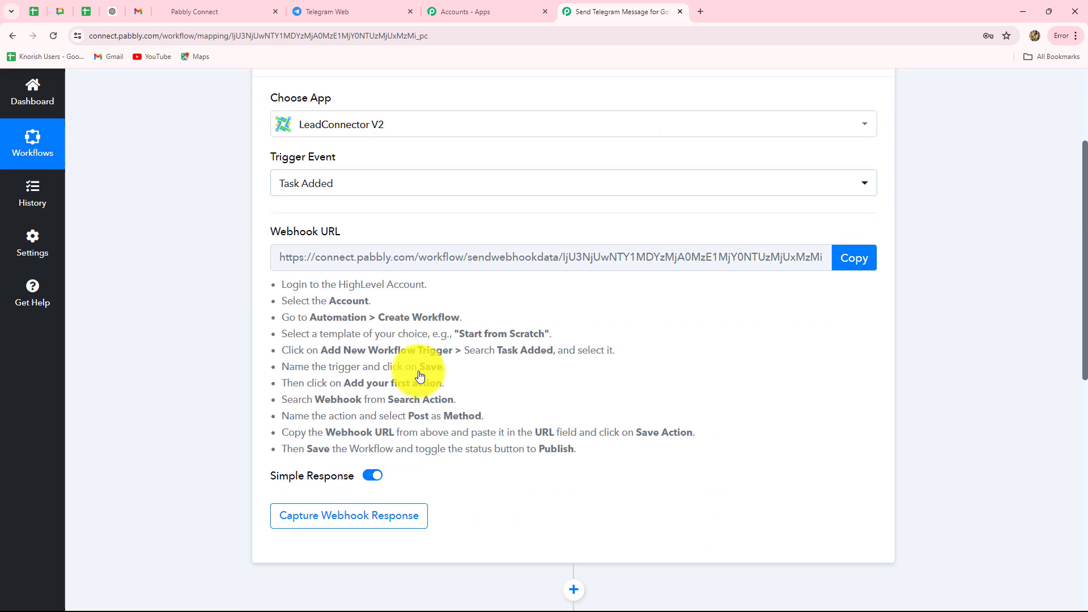
{"action": "scroll", "coordinate": [419, 376], "scroll_direction": "down", "scroll_amount": 1}
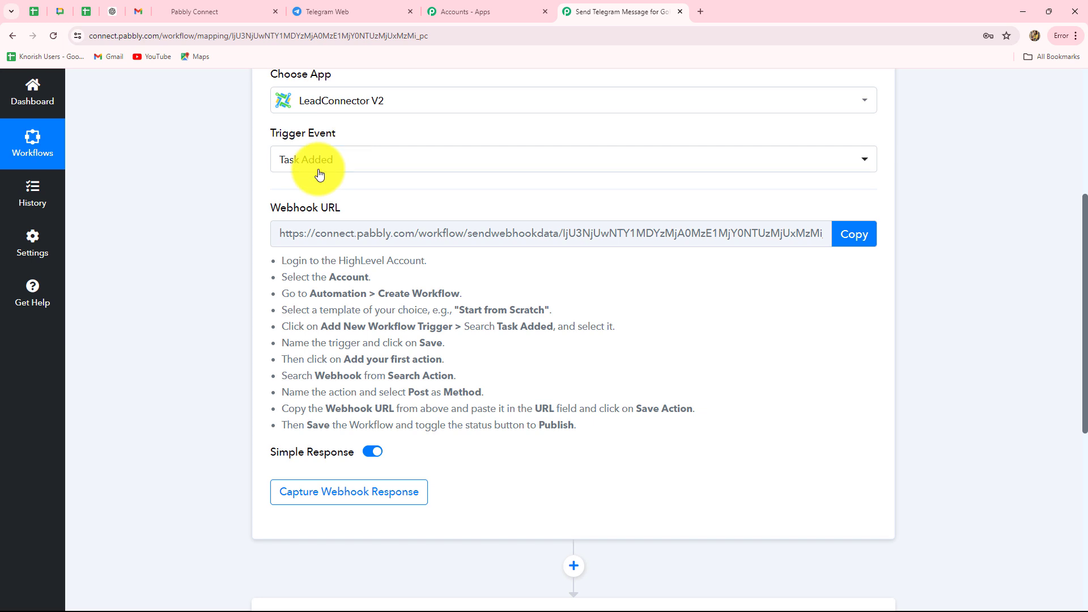
Copy the LeadConnector V2 webhook URL and start a new automation workflow from scratch in GoHighLevel
{"action": "left_click", "coordinate": [848, 242]}
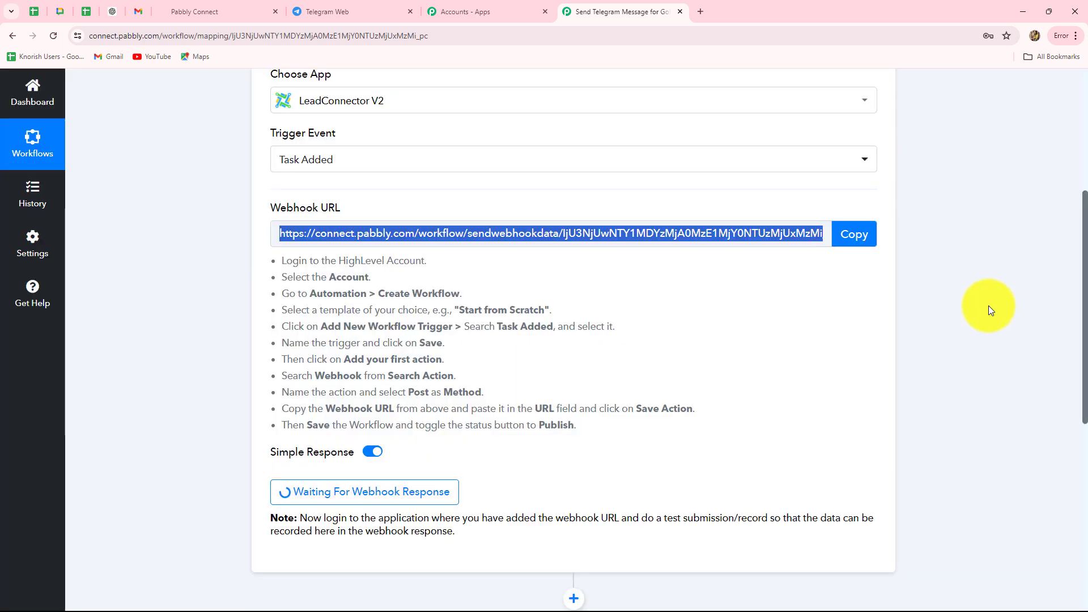
{"action": "left_click", "coordinate": [195, 14]}
{"action": "scroll", "coordinate": [51, 454], "scroll_direction": "down", "scroll_amount": 2}
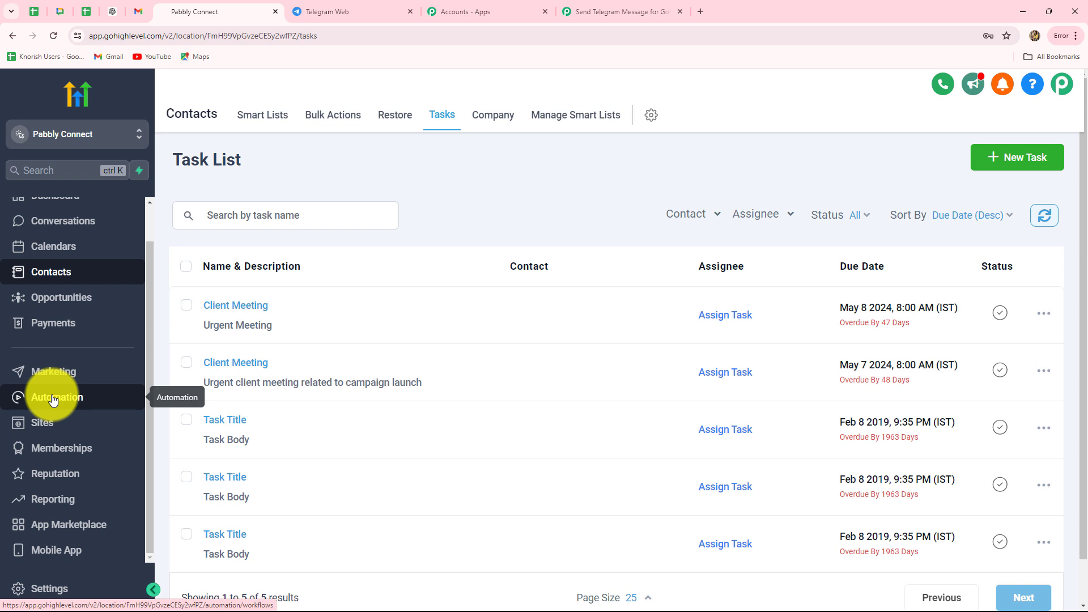
{"action": "left_click", "coordinate": [53, 400]}
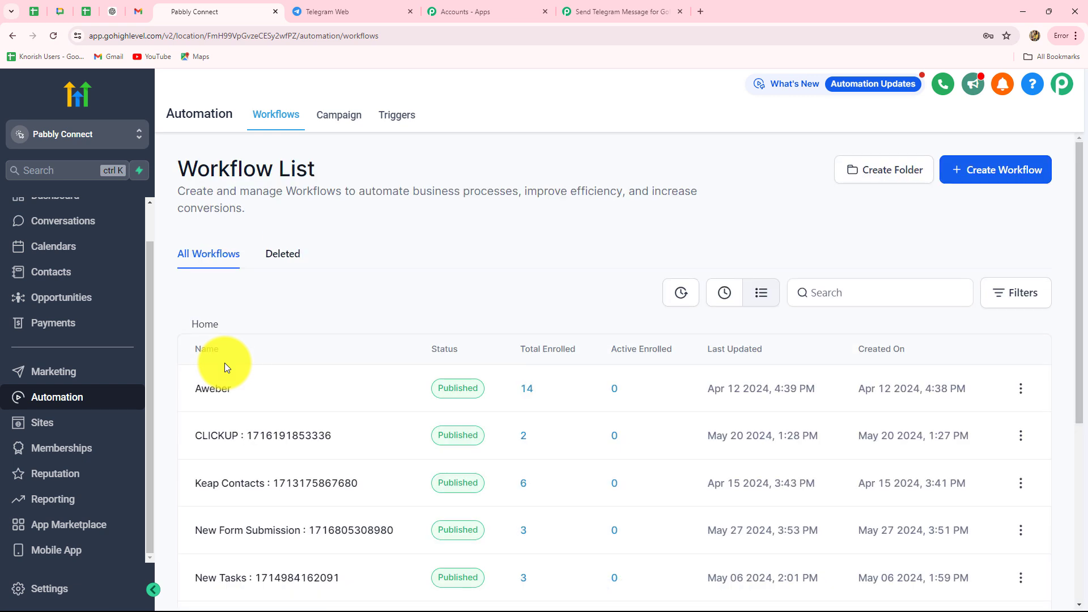
{"action": "left_click", "coordinate": [997, 179]}
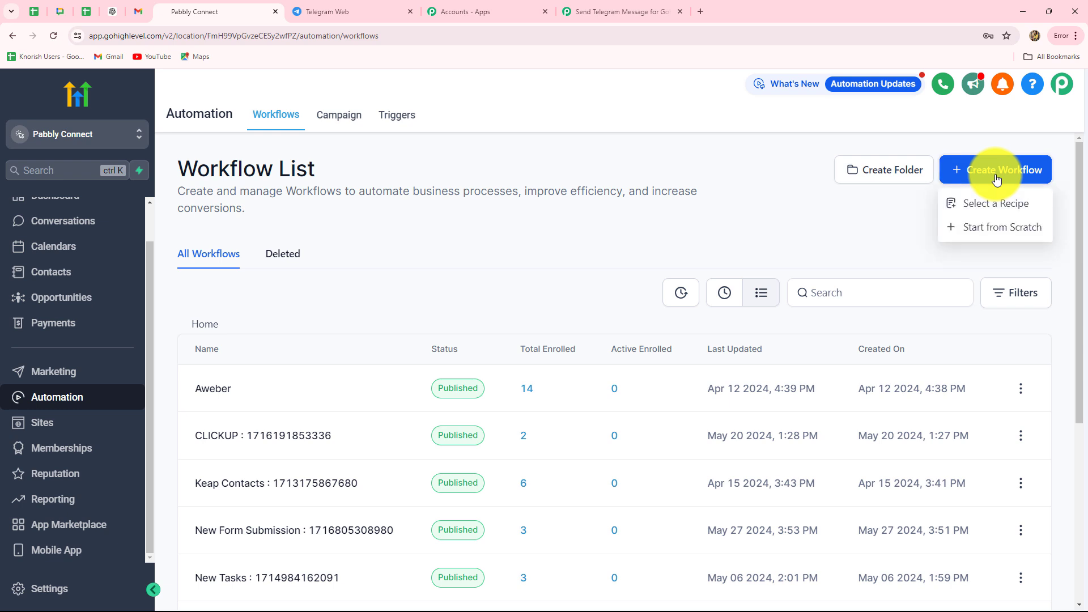
{"action": "left_click", "coordinate": [976, 230]}
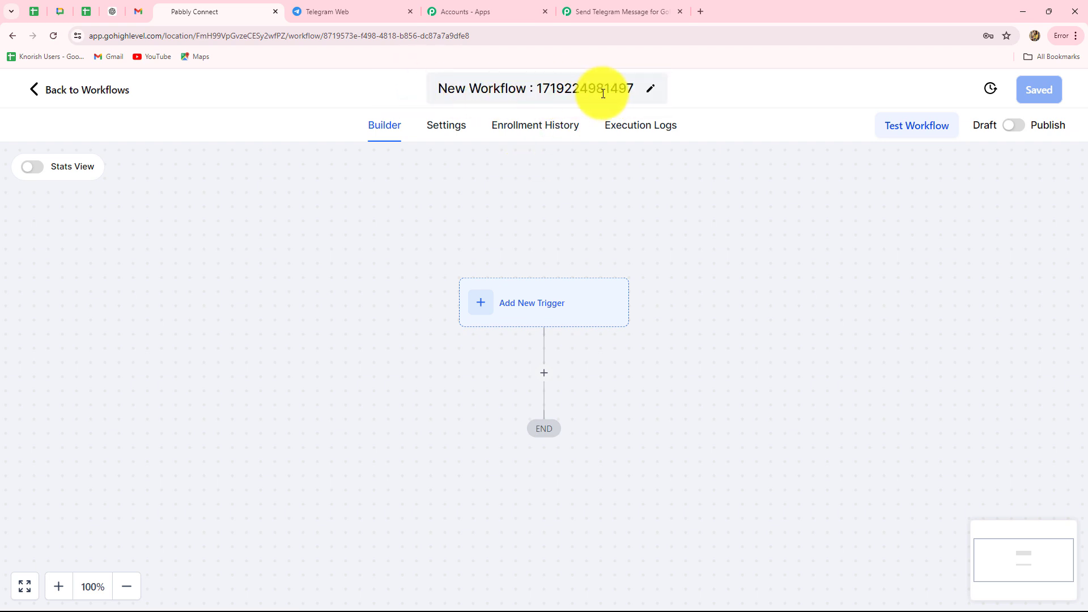
Change the text before the number in the new workflow's name to "New Tasks"
{"action": "left_click", "coordinate": [652, 90]}
{"action": "left_click_drag", "start_coordinate": [530, 88], "coordinate": [365, 86]}
{"action": "key", "text": "BackSpace"}
{"action": "type", "text": "New Tasks"}
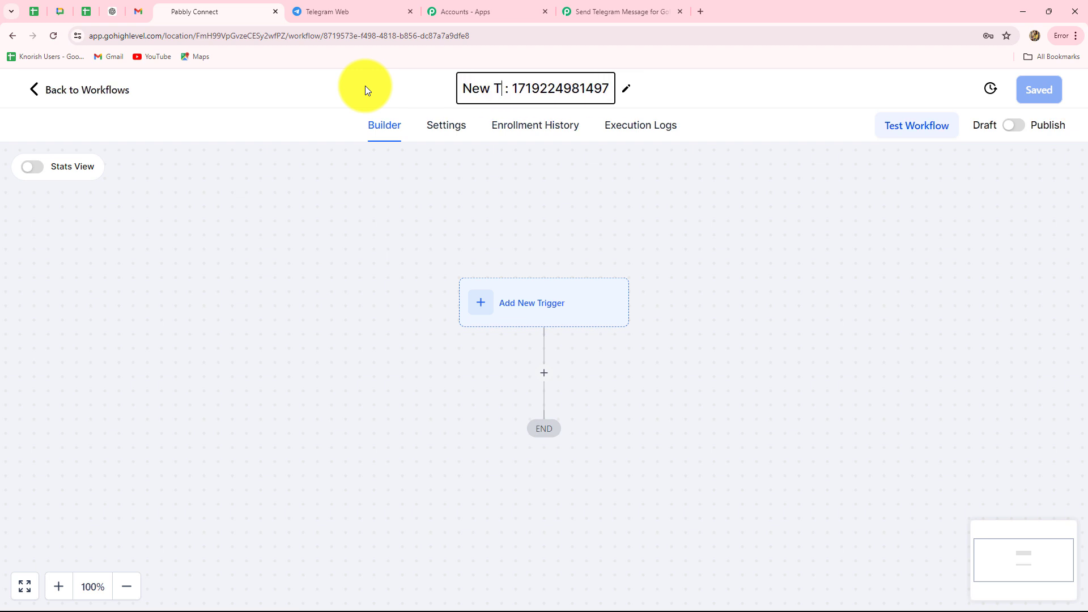
{"action": "left_click", "coordinate": [359, 213]}
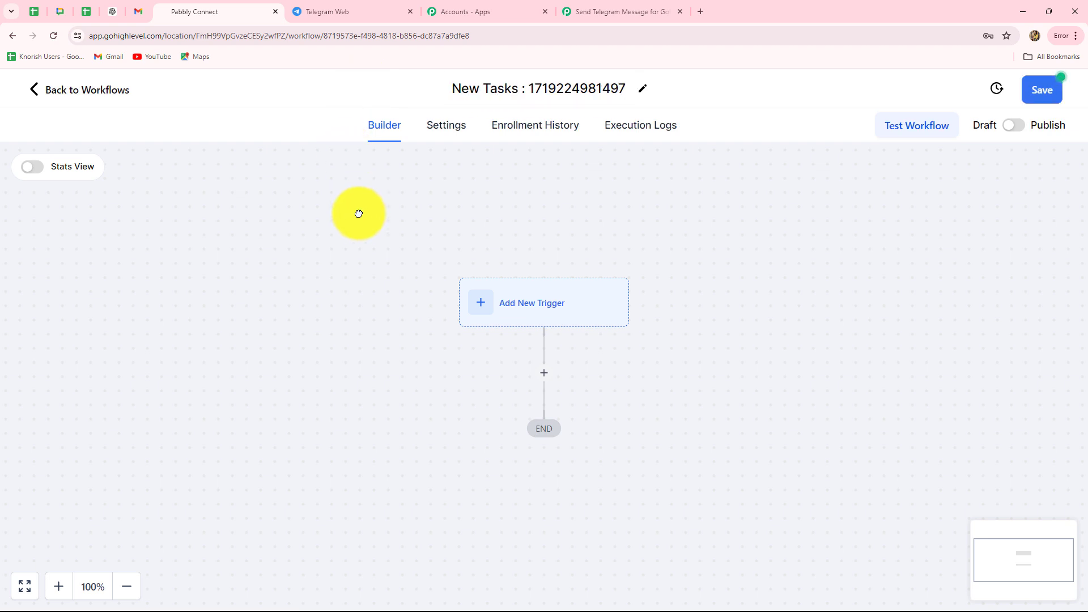
Add a Task Added trigger to the workflow and save it
{"action": "left_click", "coordinate": [546, 308]}
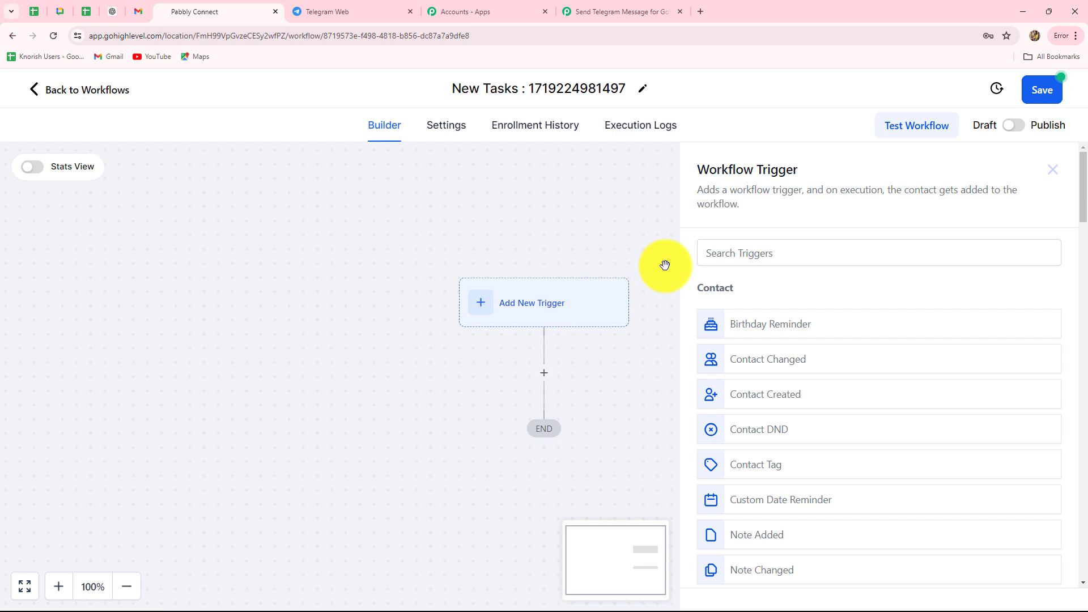
{"action": "left_click", "coordinate": [739, 252]}
{"action": "type", "text": "task"}
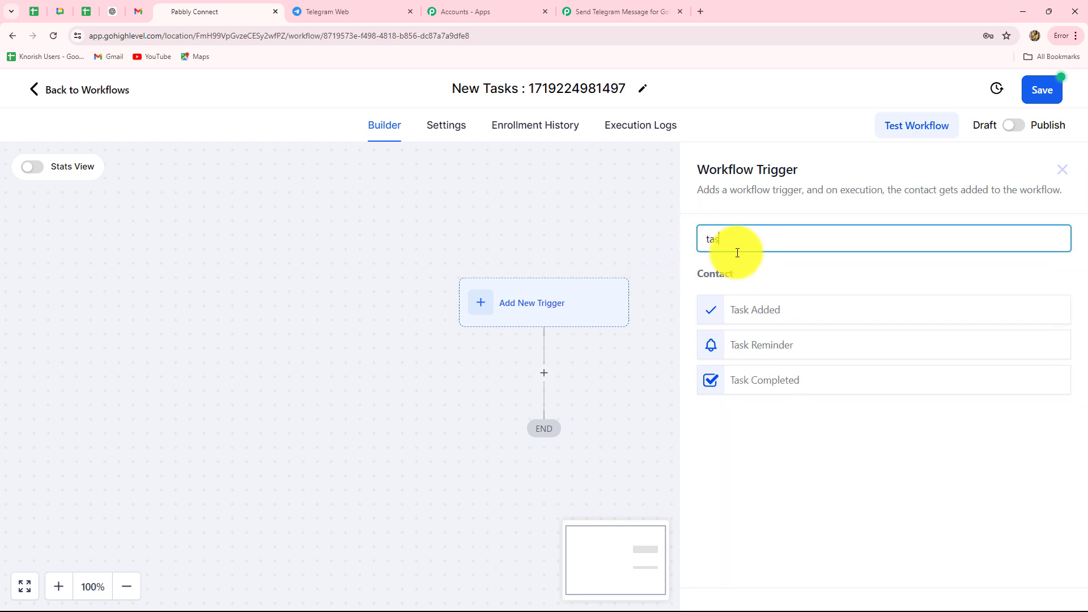
{"action": "left_click", "coordinate": [746, 312]}
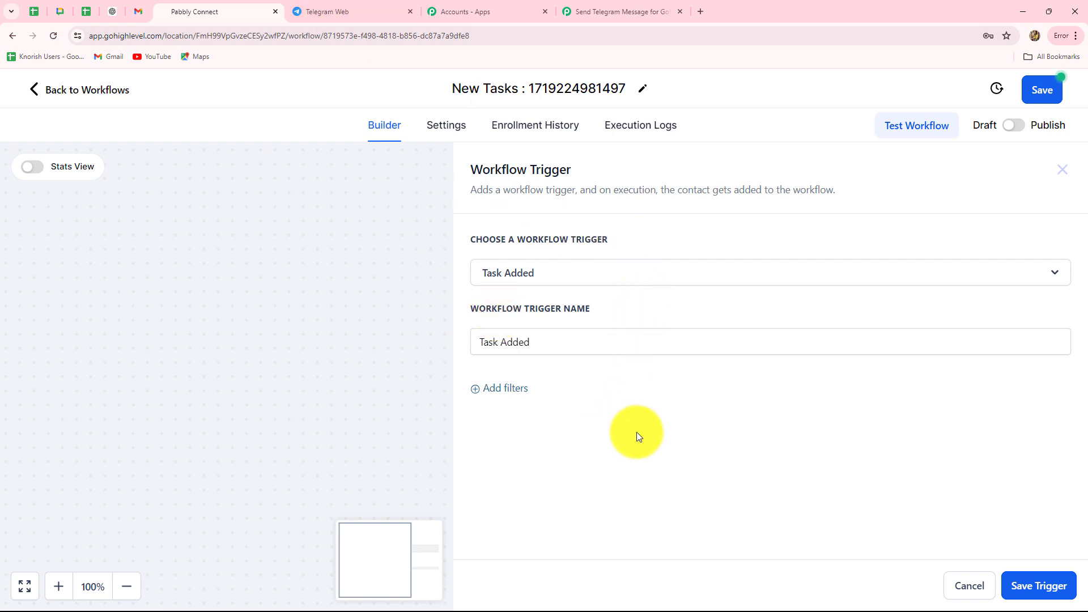
{"action": "left_click", "coordinate": [1027, 589]}
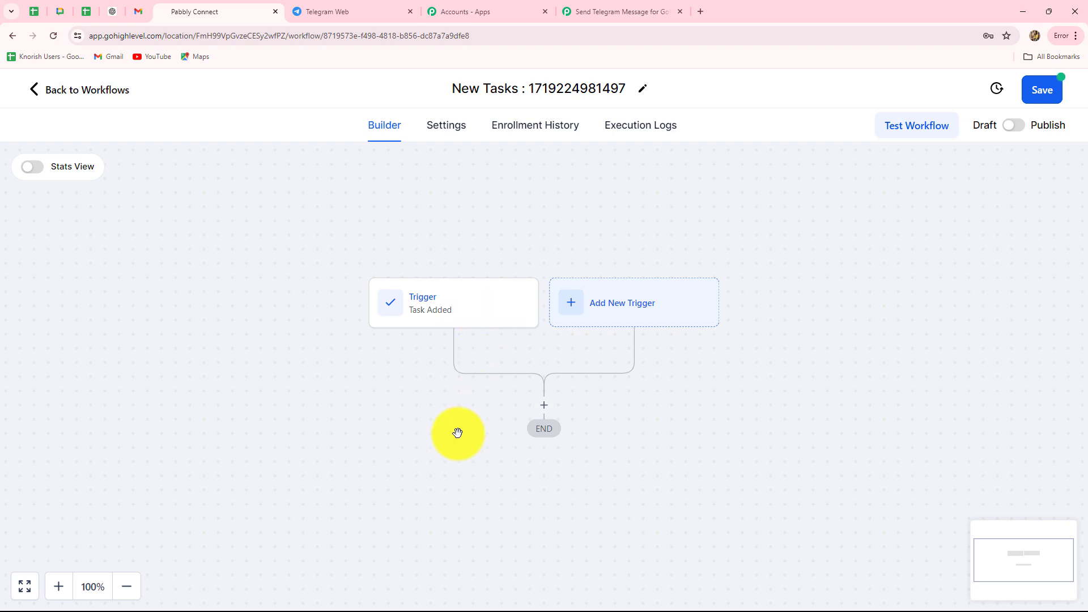
Add a Webhook action after the trigger with the POST method and the copied webhook URL, and save the action
{"action": "left_click", "coordinate": [543, 409]}
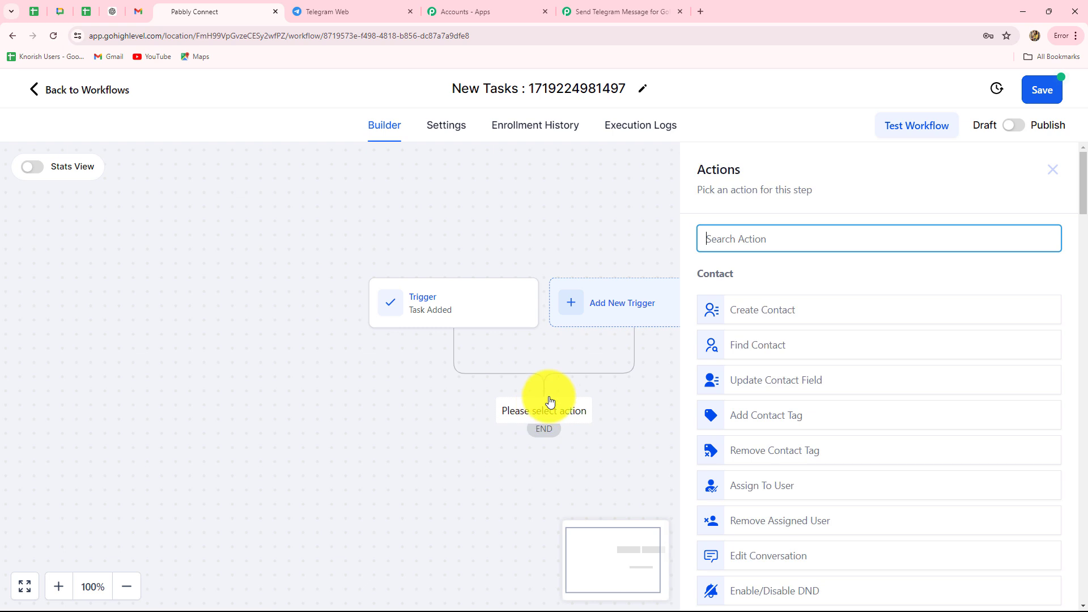
{"action": "type", "text": "webh"}
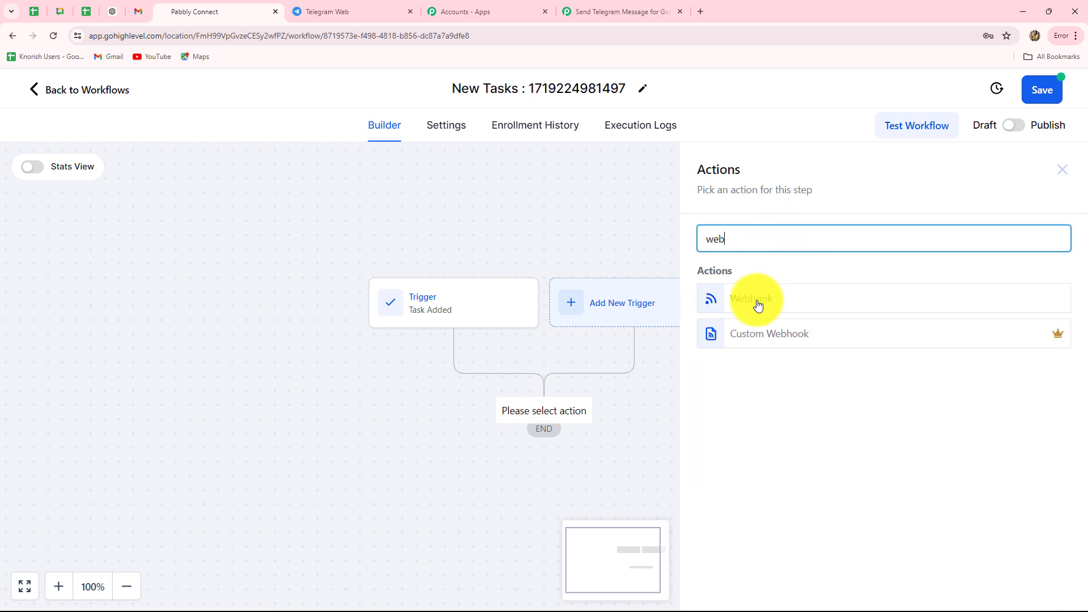
{"action": "left_click", "coordinate": [757, 305]}
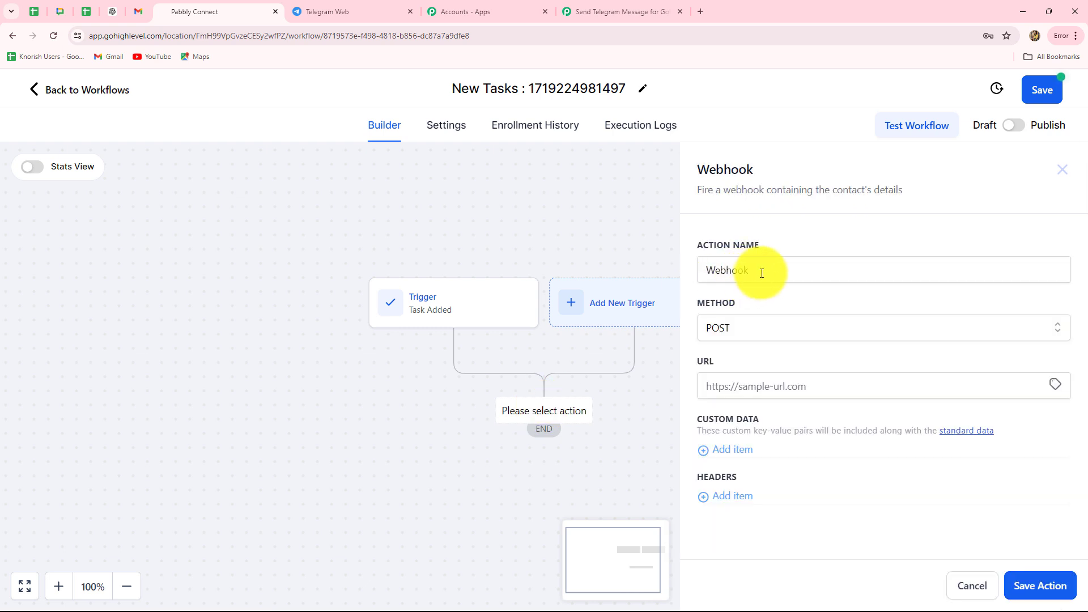
{"action": "left_click_drag", "start_coordinate": [761, 272], "coordinate": [701, 268]}
{"action": "left_click", "coordinate": [773, 306]}
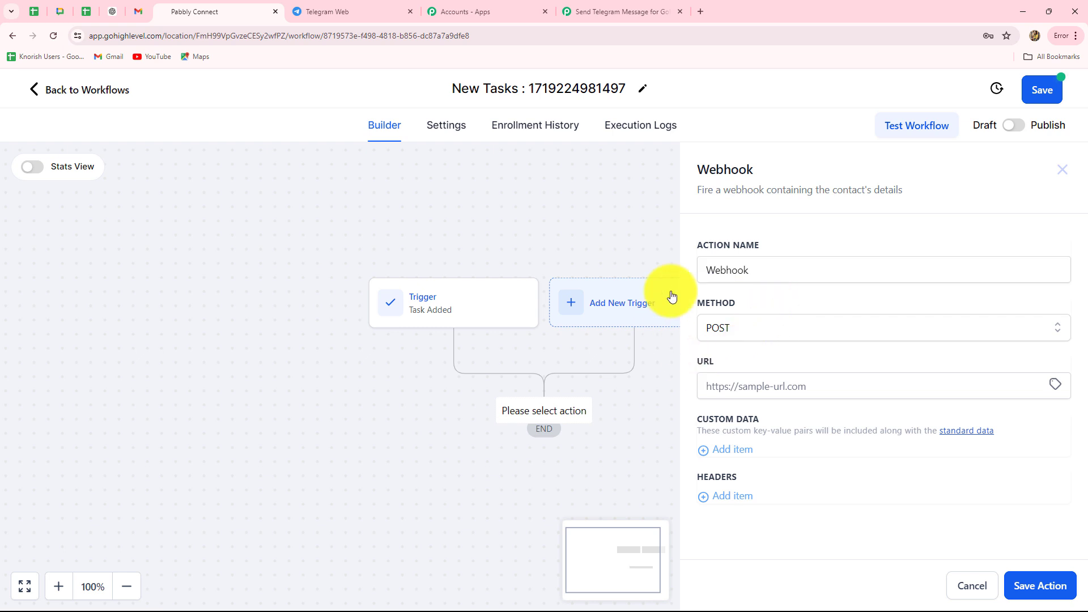
{"action": "left_click", "coordinate": [757, 389]}
{"action": "key", "text": "ctrl+v"}
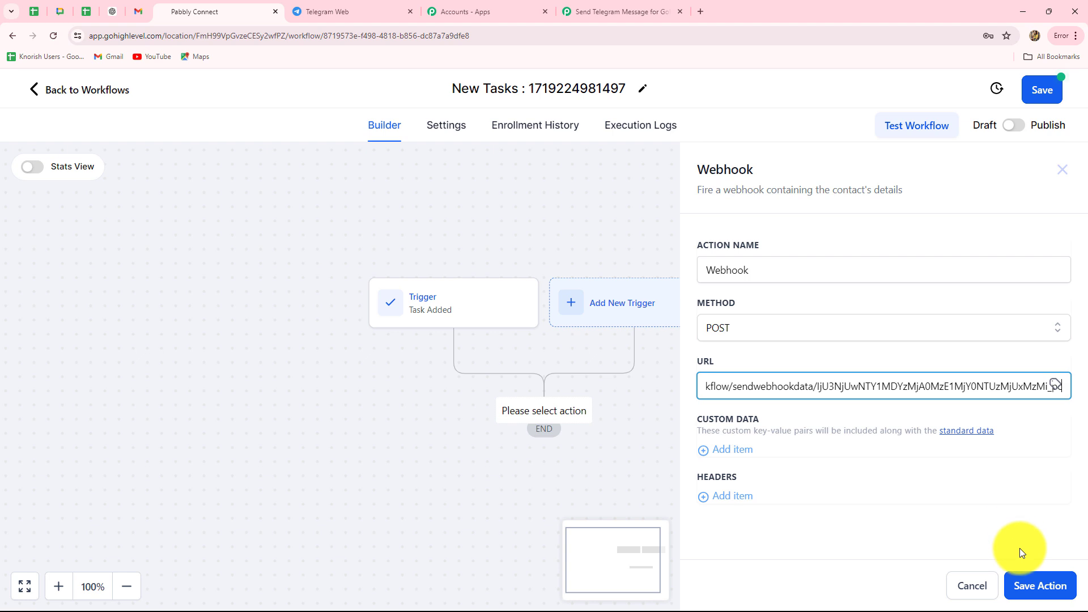
{"action": "left_click", "coordinate": [1037, 590]}
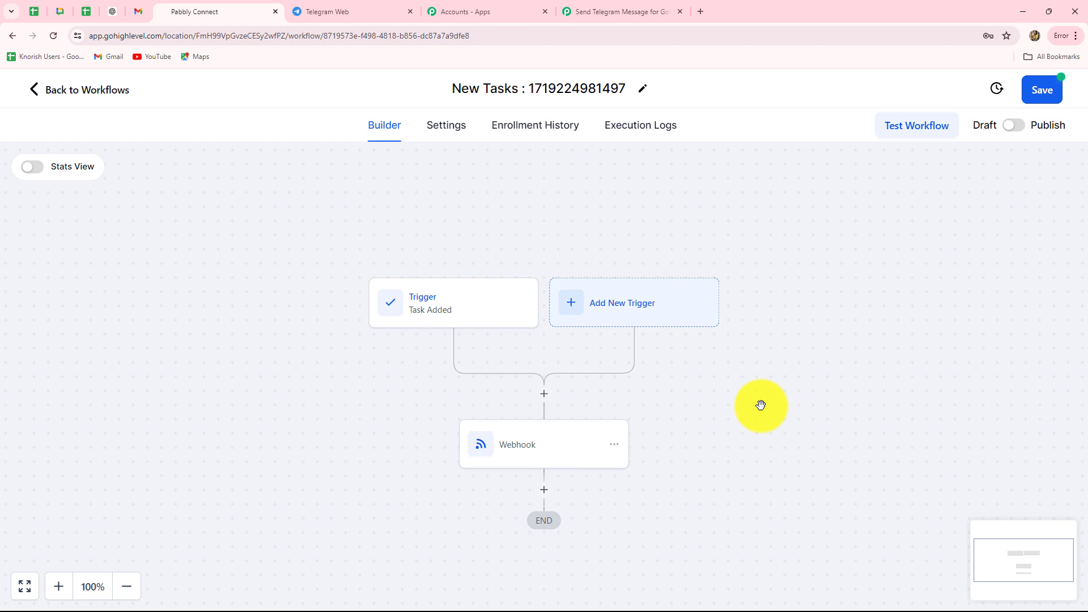
Save the New Tasks workflow, switch it from Draft to Publish and save it again
{"action": "left_click", "coordinate": [1030, 100]}
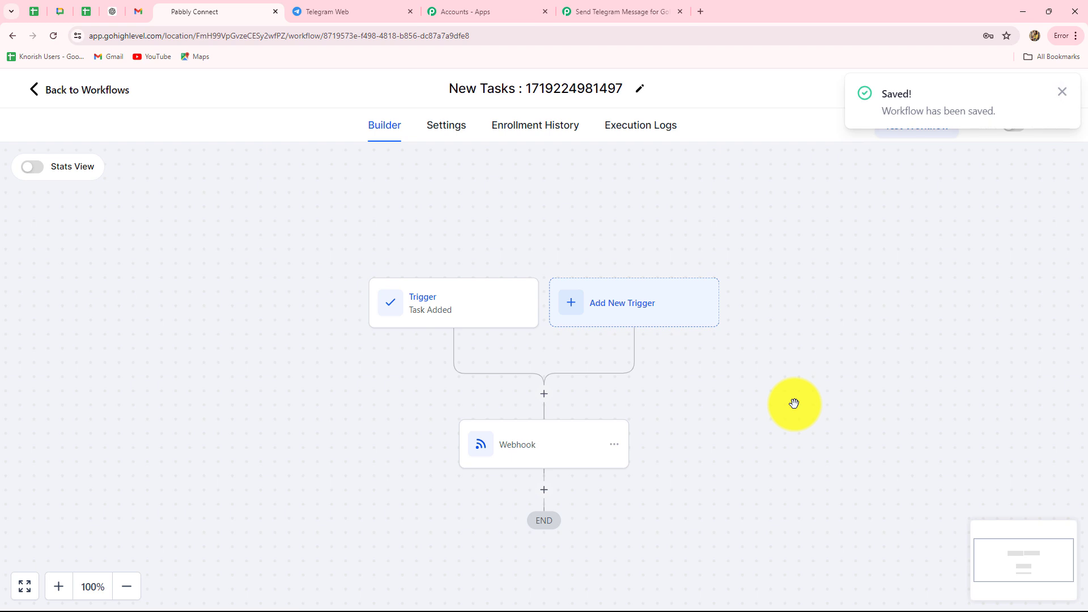
{"action": "left_click", "coordinate": [1062, 95]}
{"action": "left_click", "coordinate": [1014, 125]}
{"action": "left_click", "coordinate": [1042, 93]}
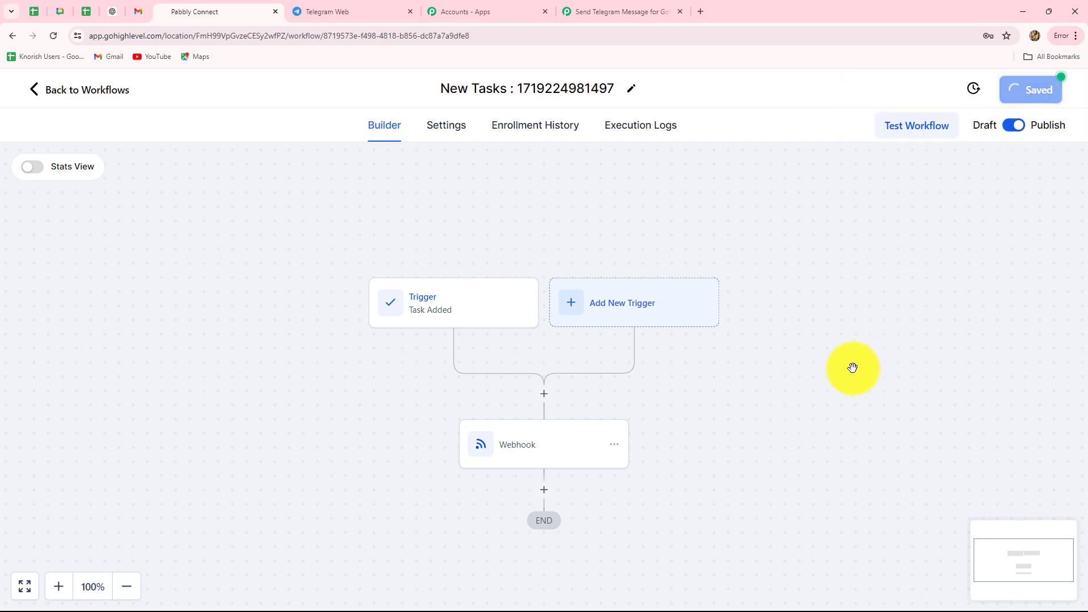
{"action": "left_click", "coordinate": [1061, 96]}
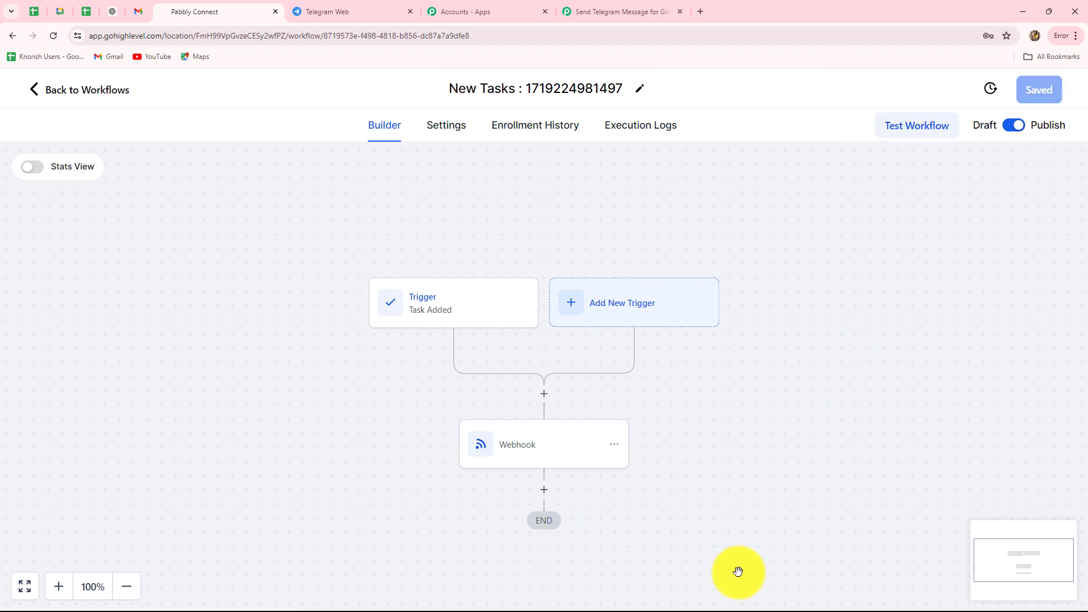
Check the New Tasks workflow in the GoHighLevel workflow list and the webhook capture status in Pabbly Connect
{"action": "left_click", "coordinate": [33, 89]}
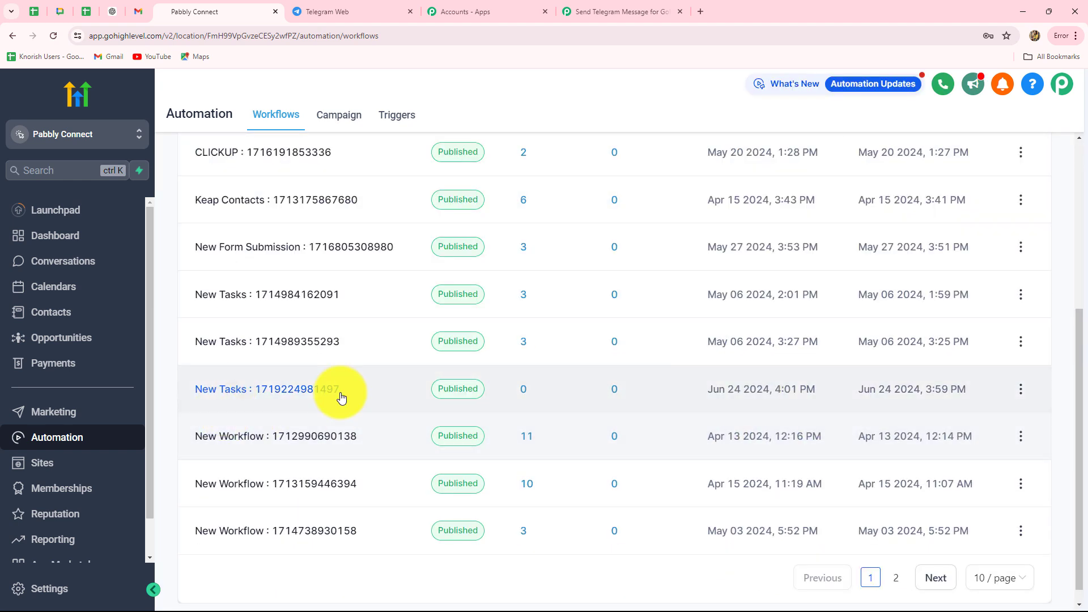
{"action": "scroll", "coordinate": [512, 454], "scroll_direction": "up", "scroll_amount": 5}
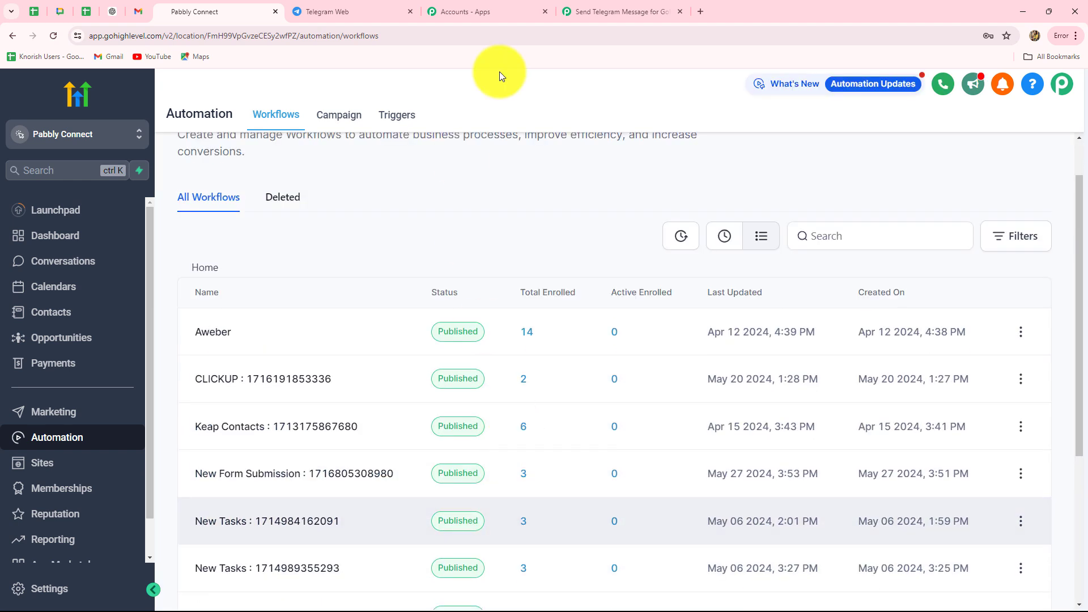
{"action": "left_click", "coordinate": [597, 12]}
{"action": "scroll", "coordinate": [656, 274], "scroll_direction": "down", "scroll_amount": 2}
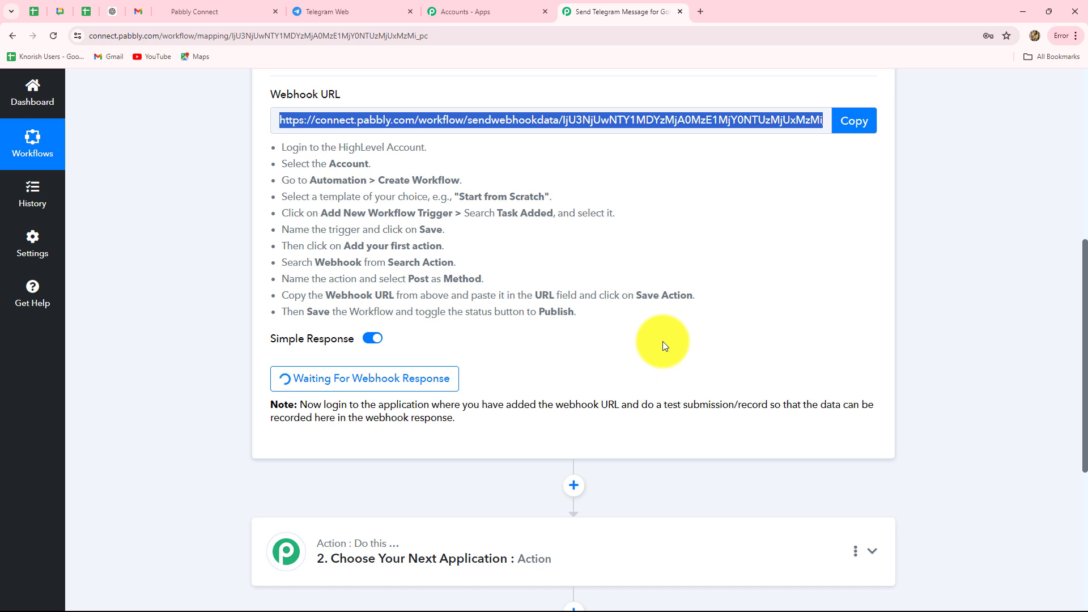
Create a GoHighLevel task titled "Social Media Calendar" with the description "We need to prepare a new social media calendar for upcoming month."
{"action": "left_click", "coordinate": [175, 14]}
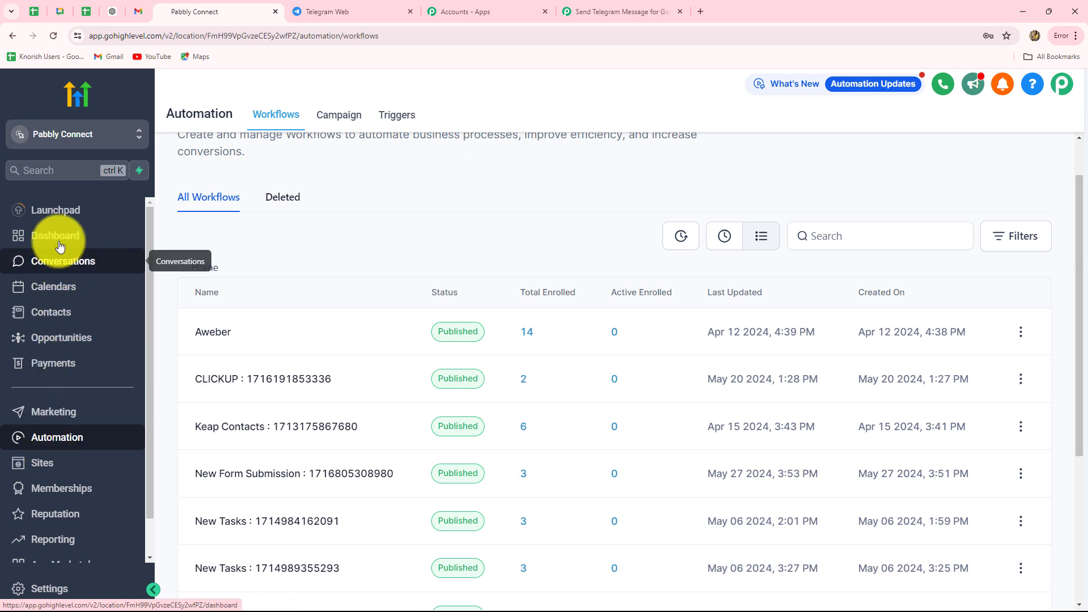
{"action": "left_click", "coordinate": [51, 312]}
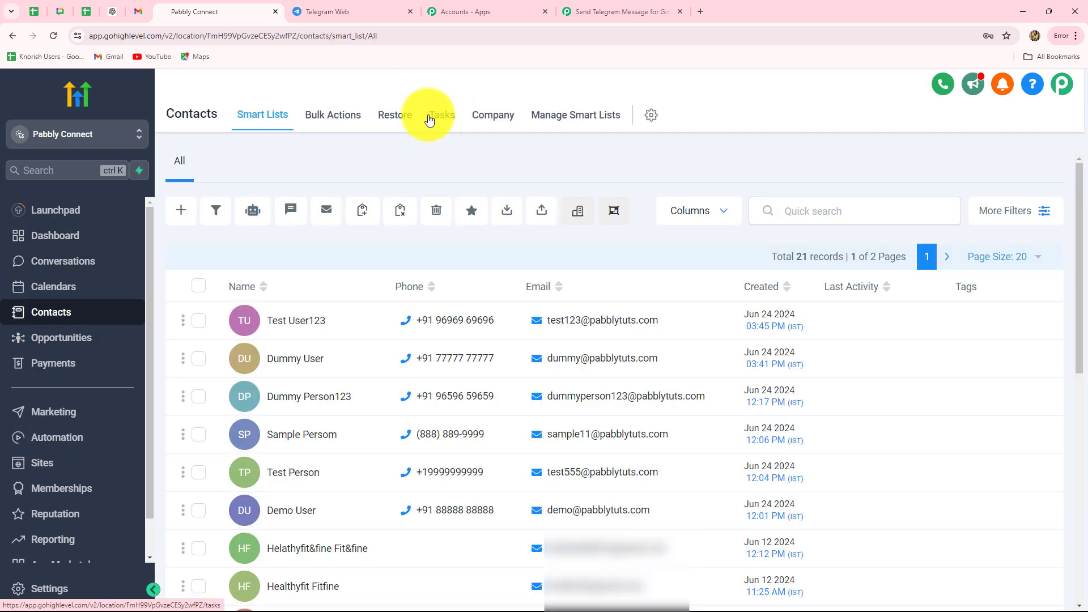
{"action": "left_click", "coordinate": [441, 114]}
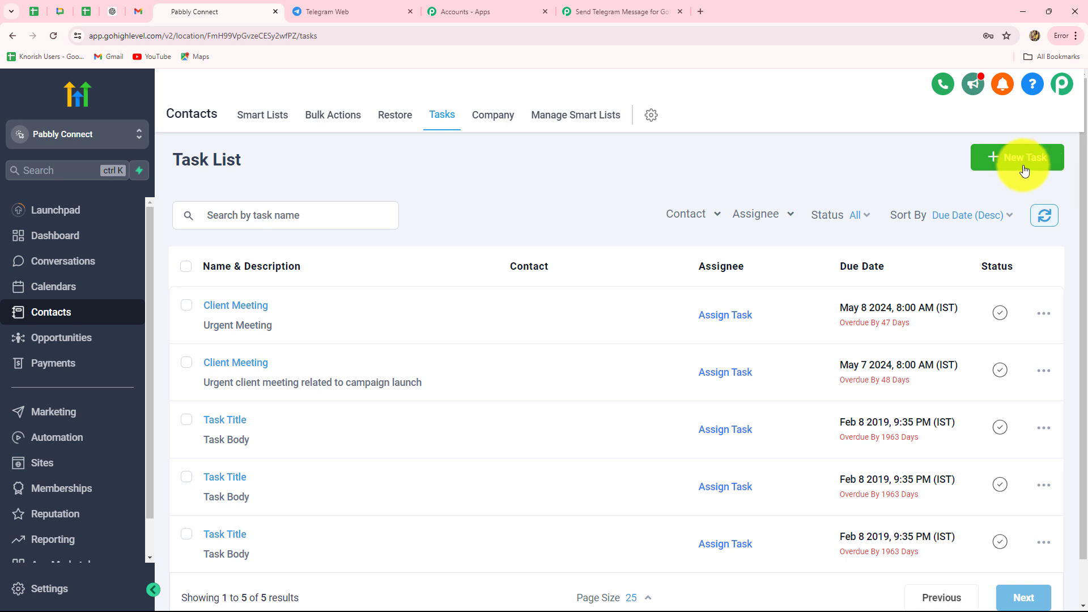
{"action": "left_click", "coordinate": [1013, 159]}
{"action": "left_click", "coordinate": [472, 199]}
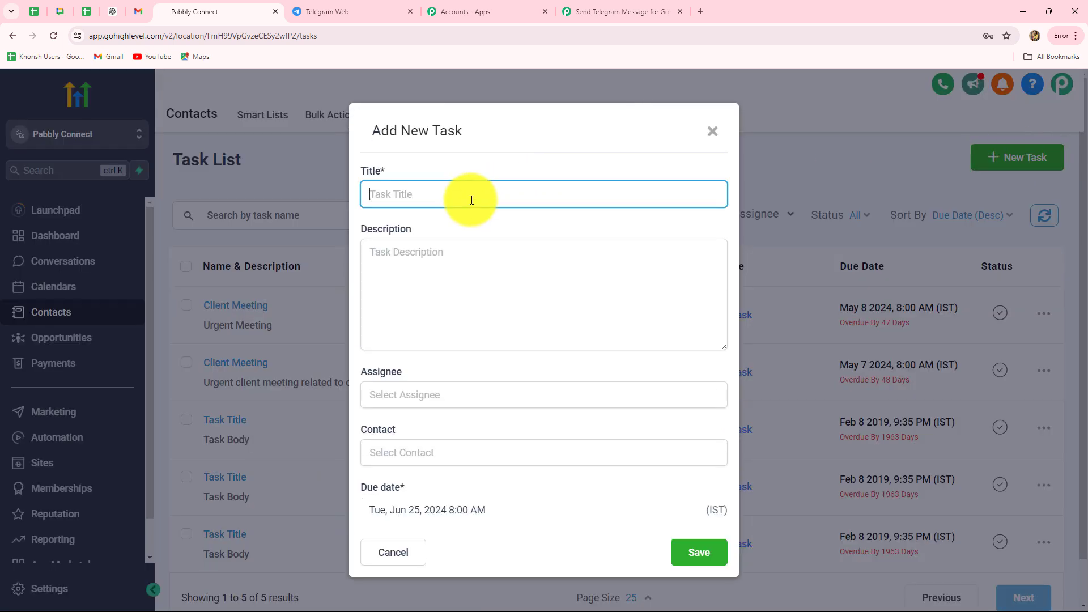
{"action": "type", "text": "Social Media Calendar"}
{"action": "left_click", "coordinate": [431, 267]}
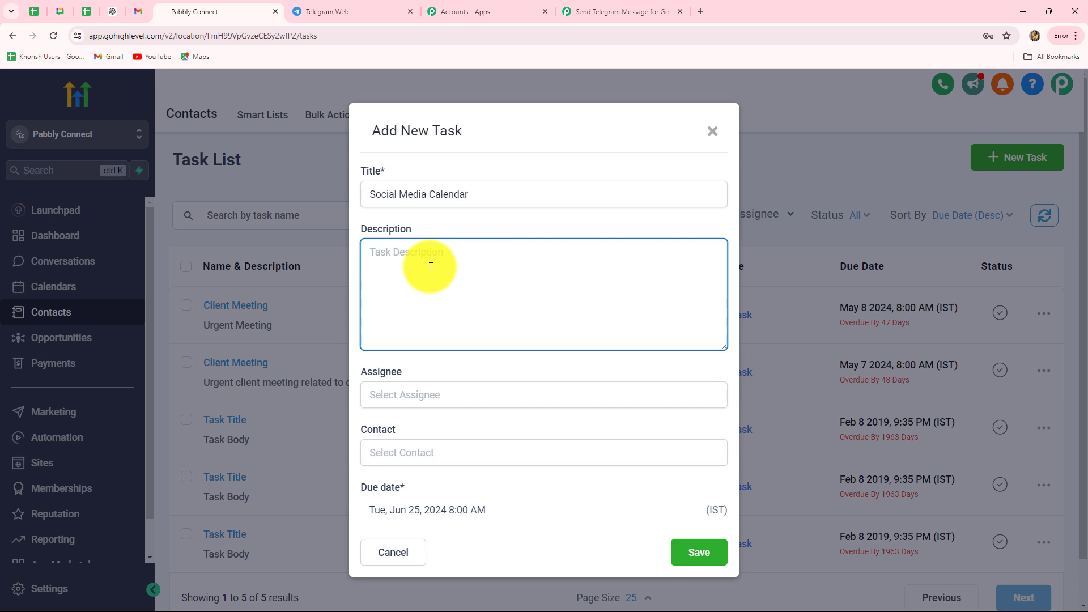
{"action": "type", "text": "We need to prepare a new social media calendar"}
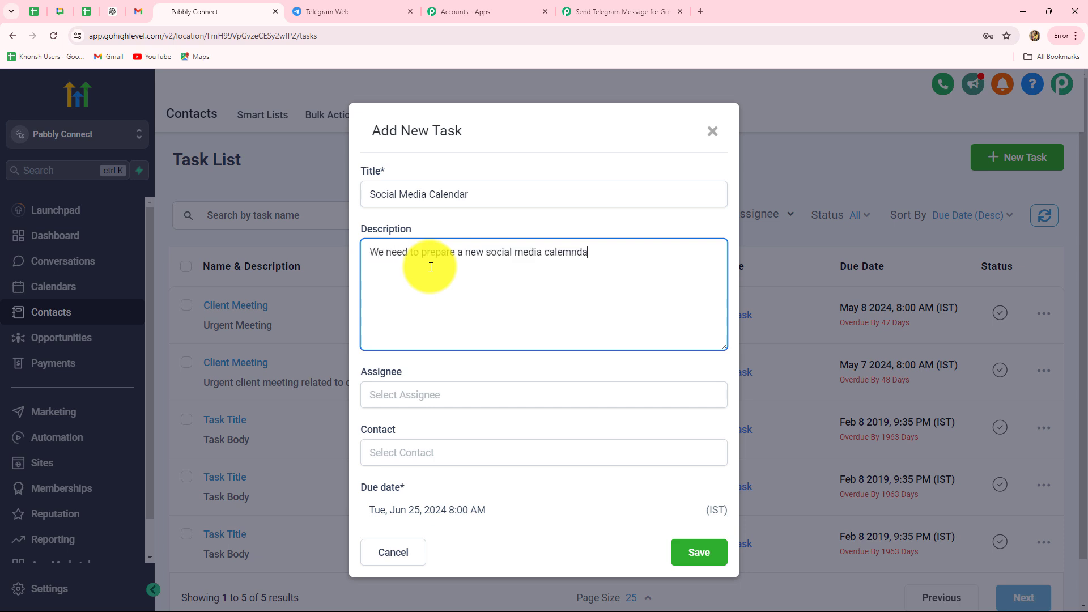
{"action": "type", "text": " for upcoming month."}
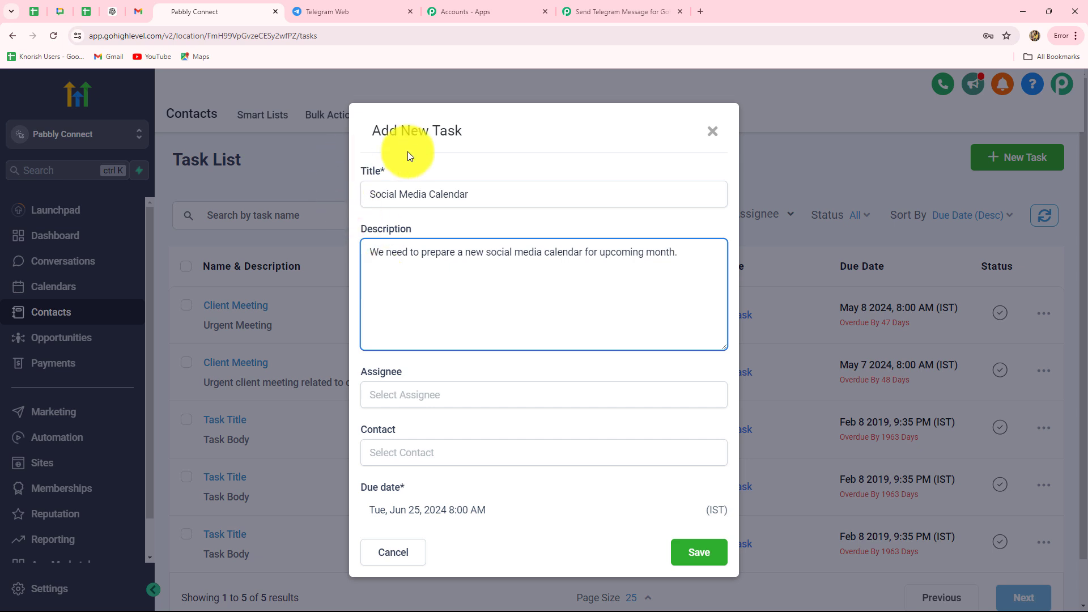
Set the dummy user as the task's assignee and the test person as its contact, and save the task
{"action": "left_click", "coordinate": [415, 395]}
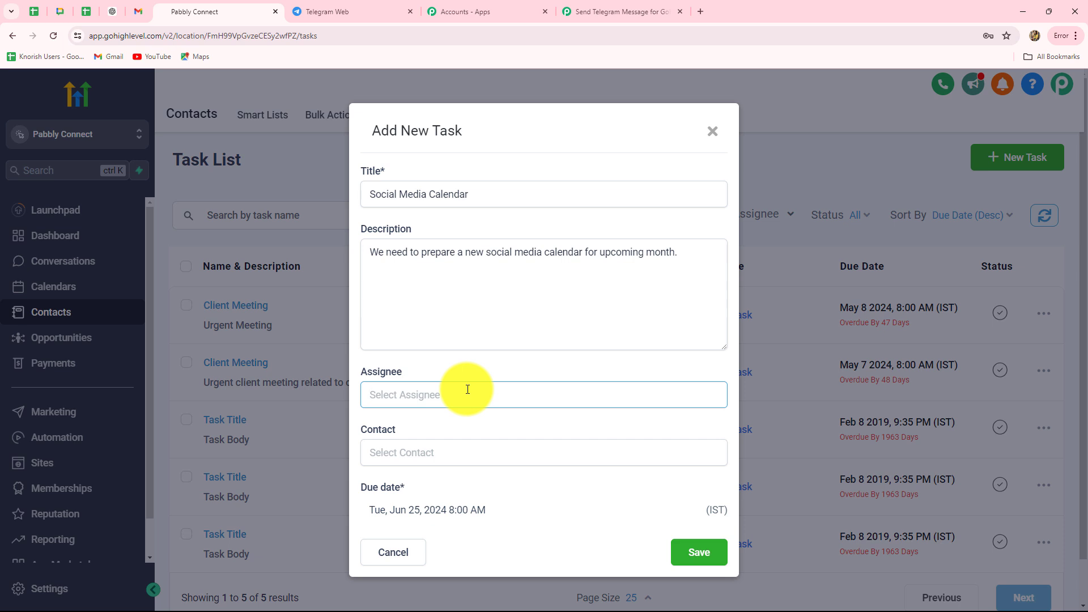
{"action": "type", "text": "de"}
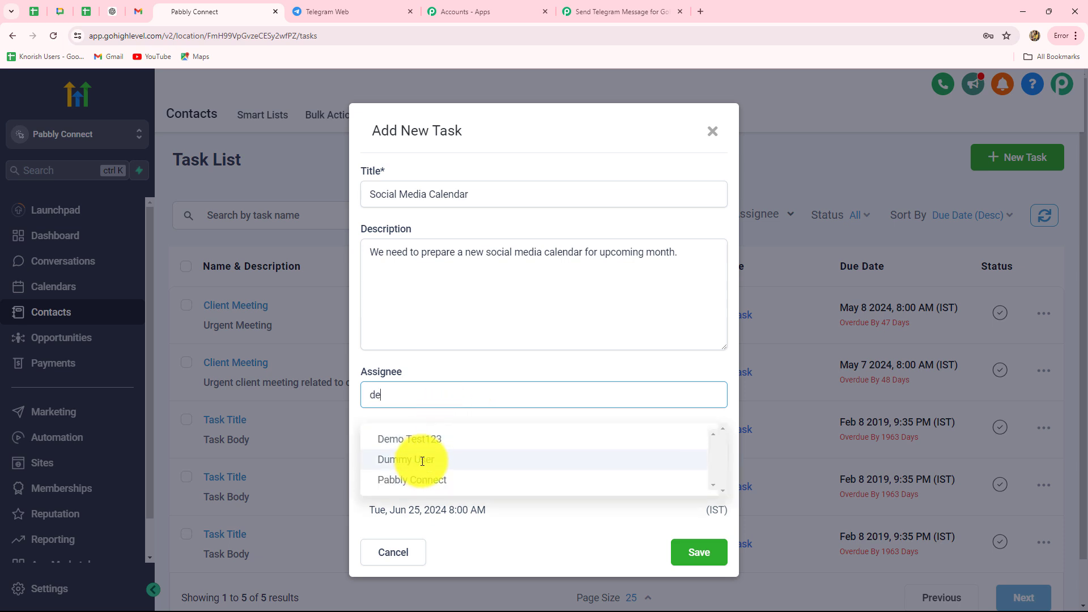
{"action": "left_click", "coordinate": [422, 460]}
{"action": "left_click", "coordinate": [416, 454]}
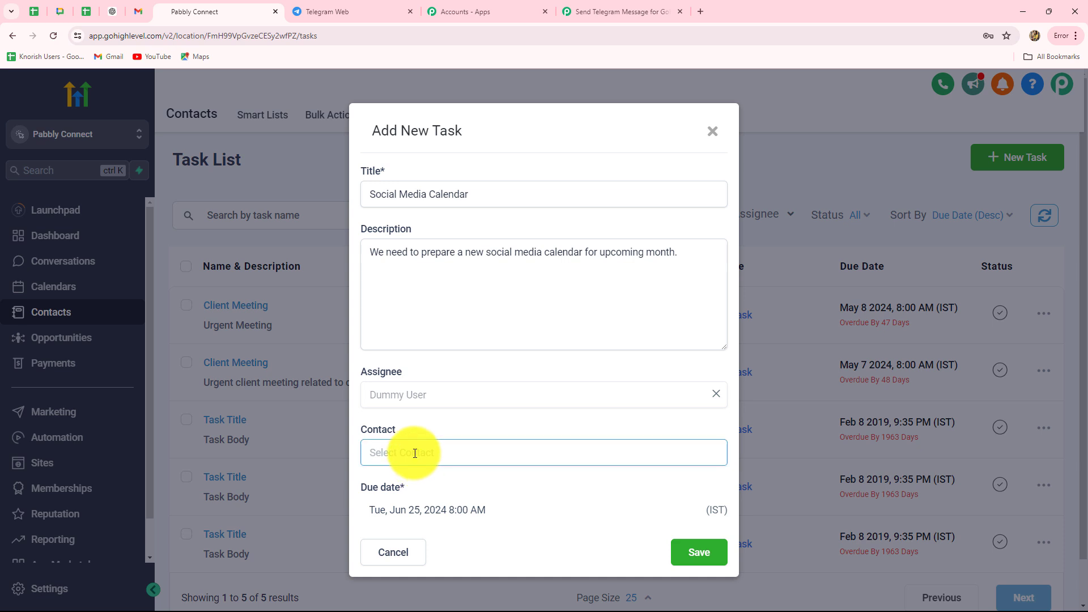
{"action": "type", "text": "test person"}
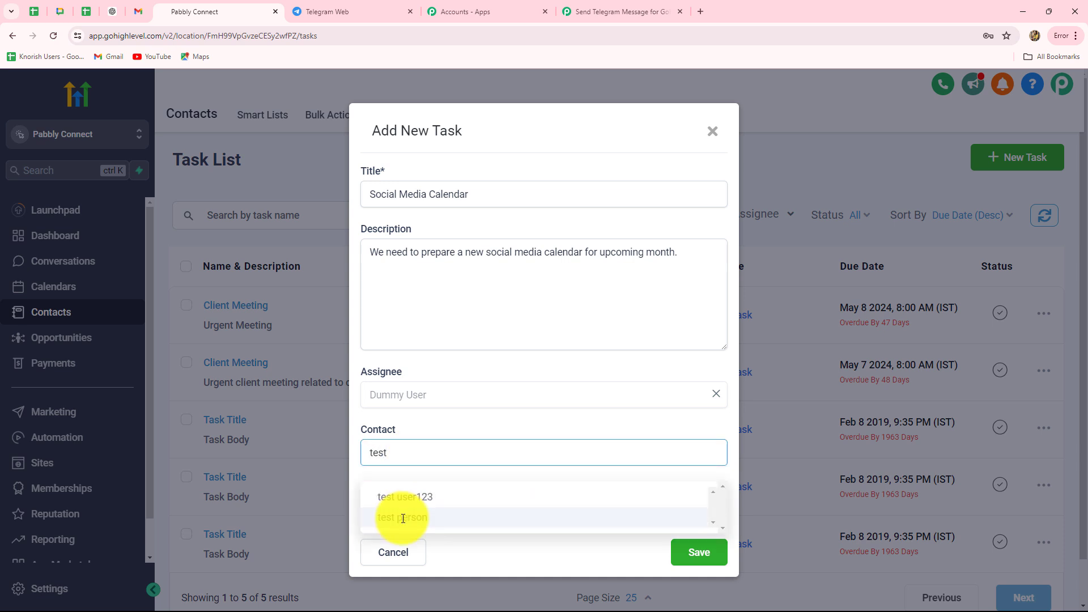
{"action": "left_click", "coordinate": [404, 497]}
{"action": "left_click", "coordinate": [703, 553]}
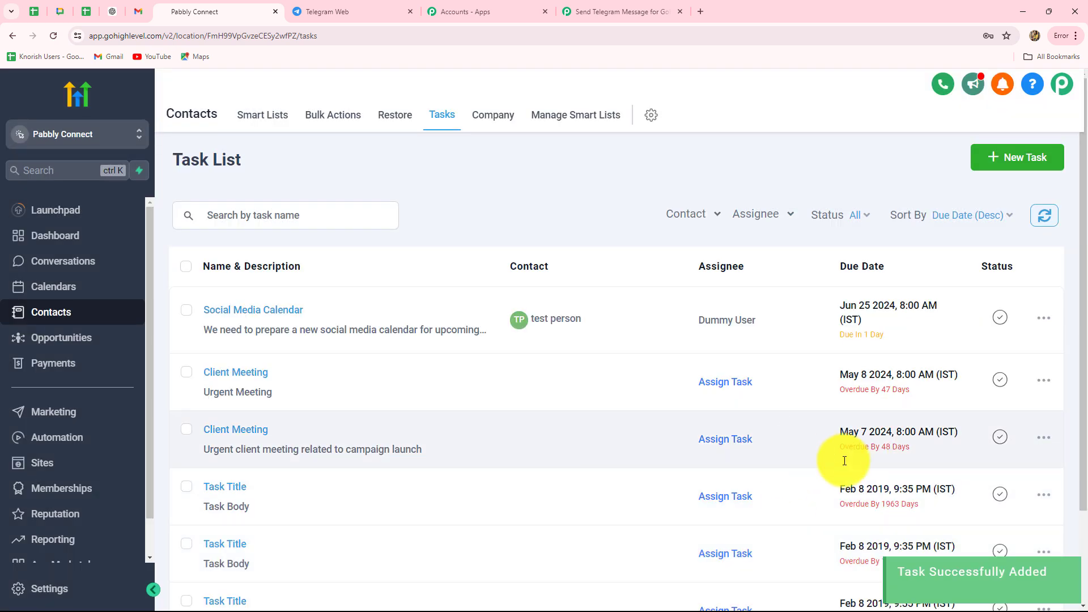
Switch to the Pabbly Connect workflow and review the captured webhook response, including the task title, due date, task body and contact fields
{"action": "left_click", "coordinate": [597, 12]}
{"action": "scroll", "coordinate": [672, 317], "scroll_direction": "down", "scroll_amount": 3}
{"action": "scroll", "coordinate": [767, 338], "scroll_direction": "down", "scroll_amount": 4}
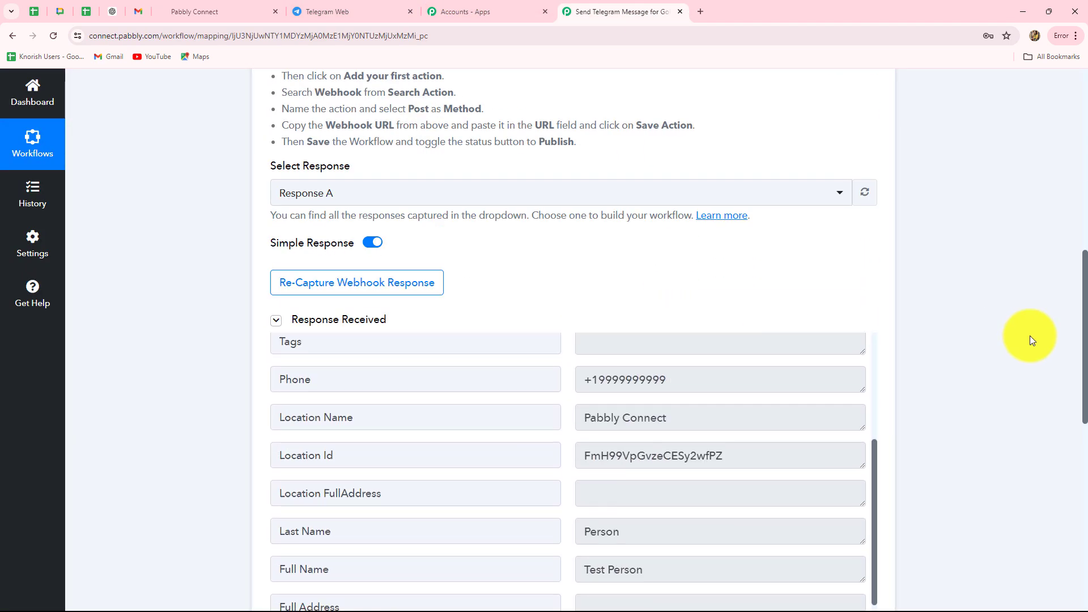
{"action": "scroll", "coordinate": [1029, 335], "scroll_direction": "down", "scroll_amount": 5}
{"action": "scroll", "coordinate": [1024, 338], "scroll_direction": "up", "scroll_amount": 5}
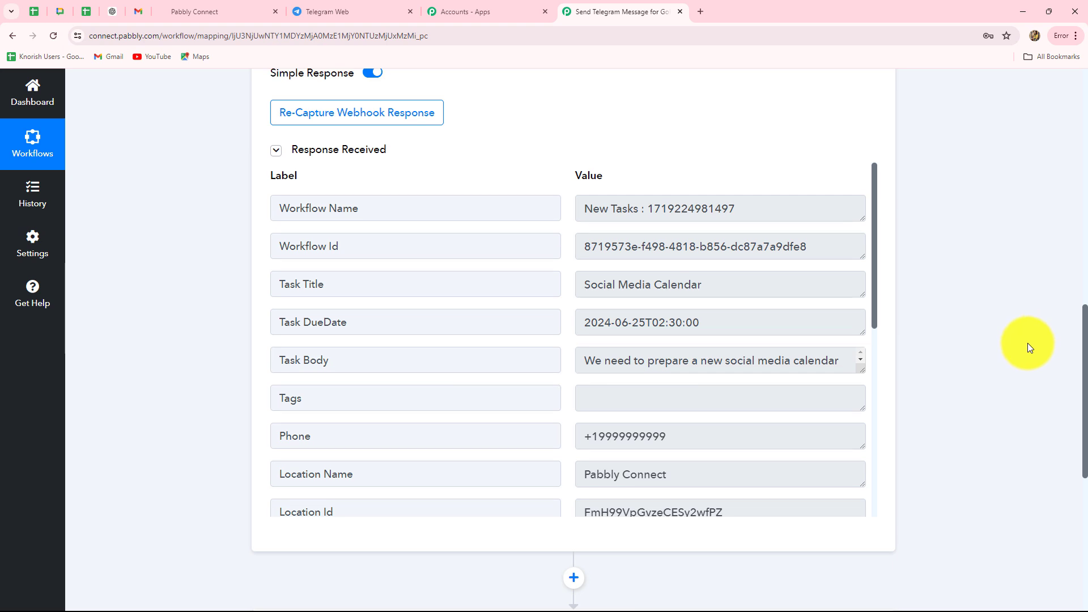
{"action": "triple_click", "coordinate": [734, 208]}
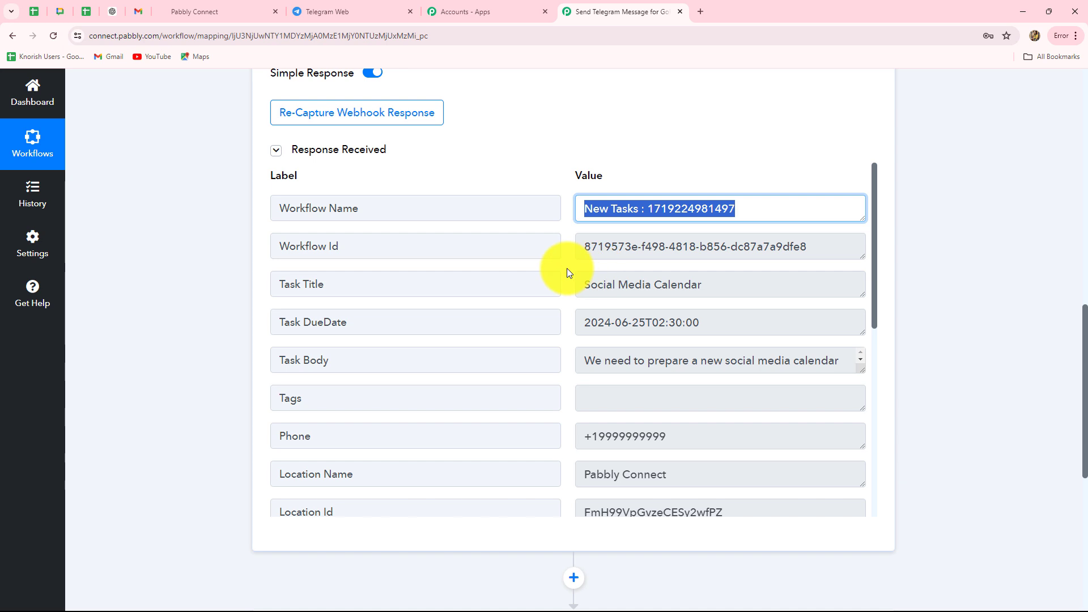
{"action": "triple_click", "coordinate": [589, 247]}
{"action": "triple_click", "coordinate": [655, 287]}
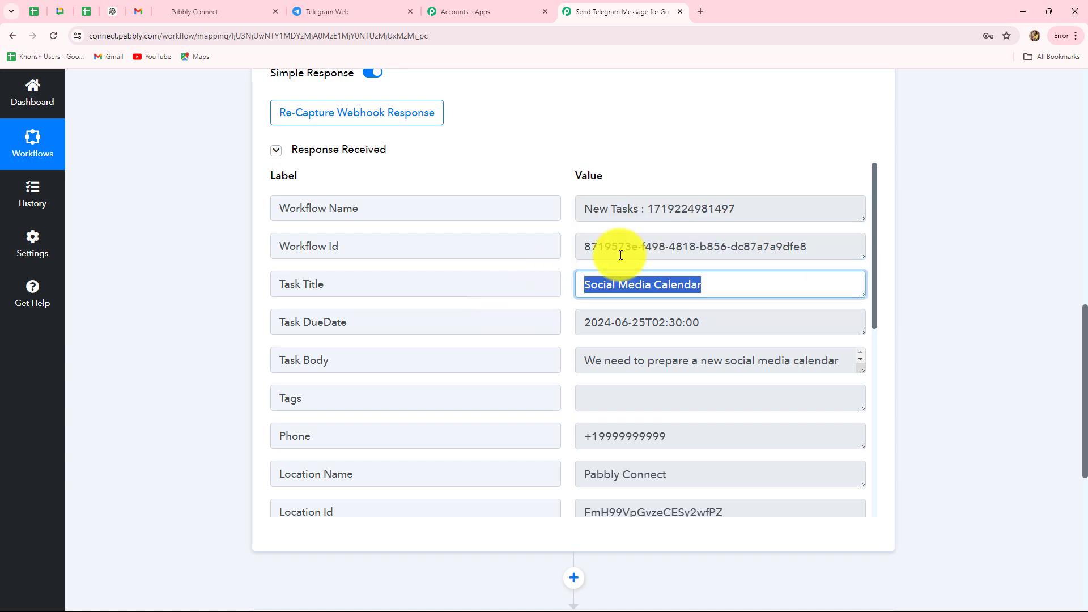
{"action": "triple_click", "coordinate": [741, 326]}
{"action": "triple_click", "coordinate": [595, 360]}
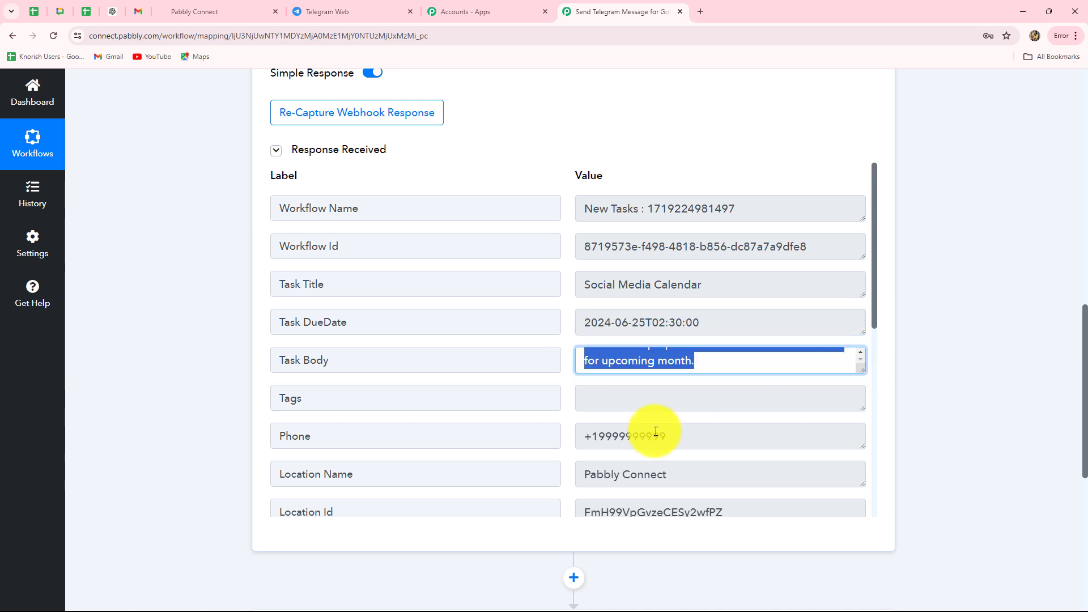
{"action": "scroll", "coordinate": [657, 430], "scroll_direction": "down", "scroll_amount": 1}
{"action": "scroll", "coordinate": [659, 430], "scroll_direction": "down", "scroll_amount": 4}
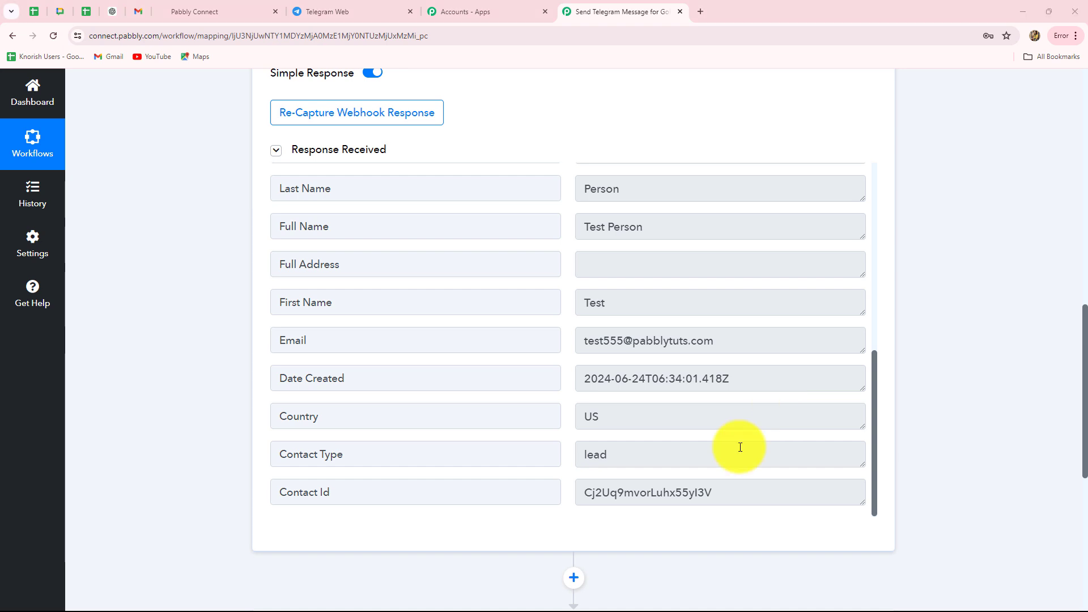
{"action": "scroll", "coordinate": [739, 447], "scroll_direction": "up", "scroll_amount": 8}
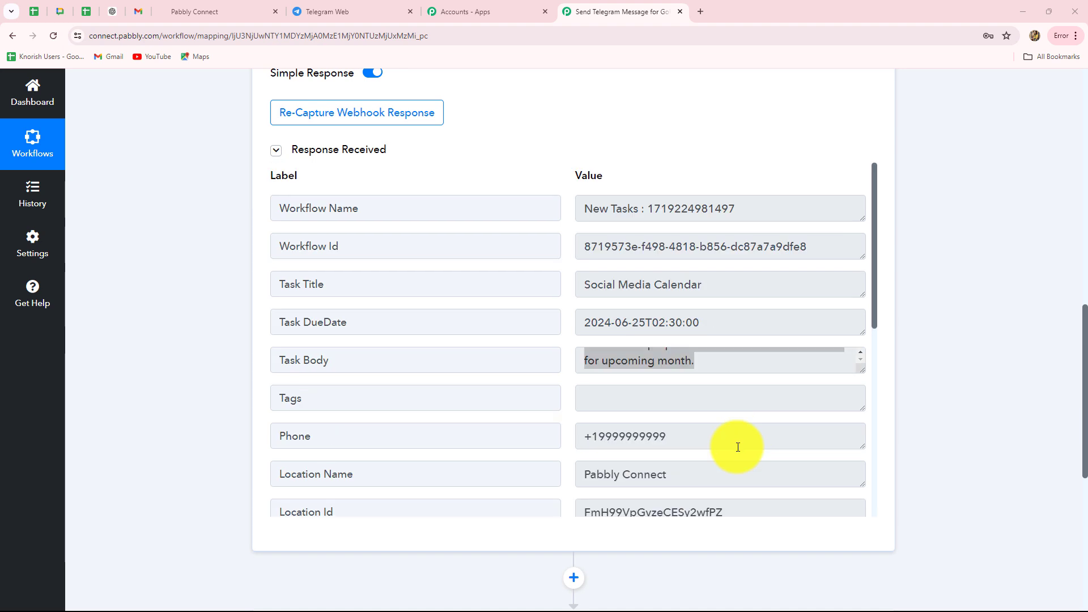
Set the workflow's second step to the Telegram Bot app with the action event Send a Text Message or Reply
{"action": "scroll", "coordinate": [1035, 470], "scroll_direction": "down", "scroll_amount": 3}
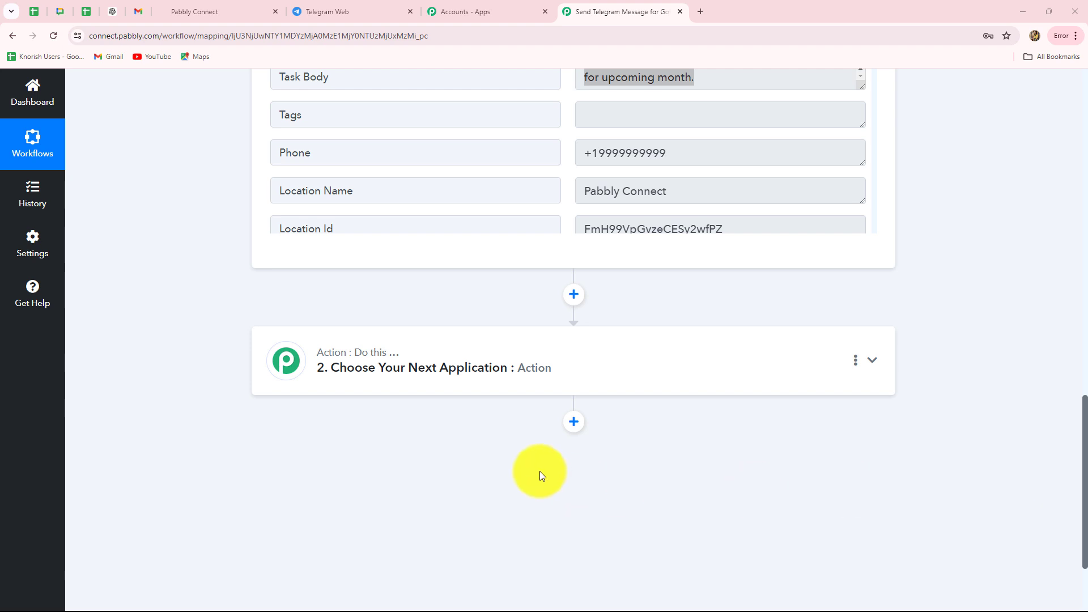
{"action": "left_click", "coordinate": [411, 360]}
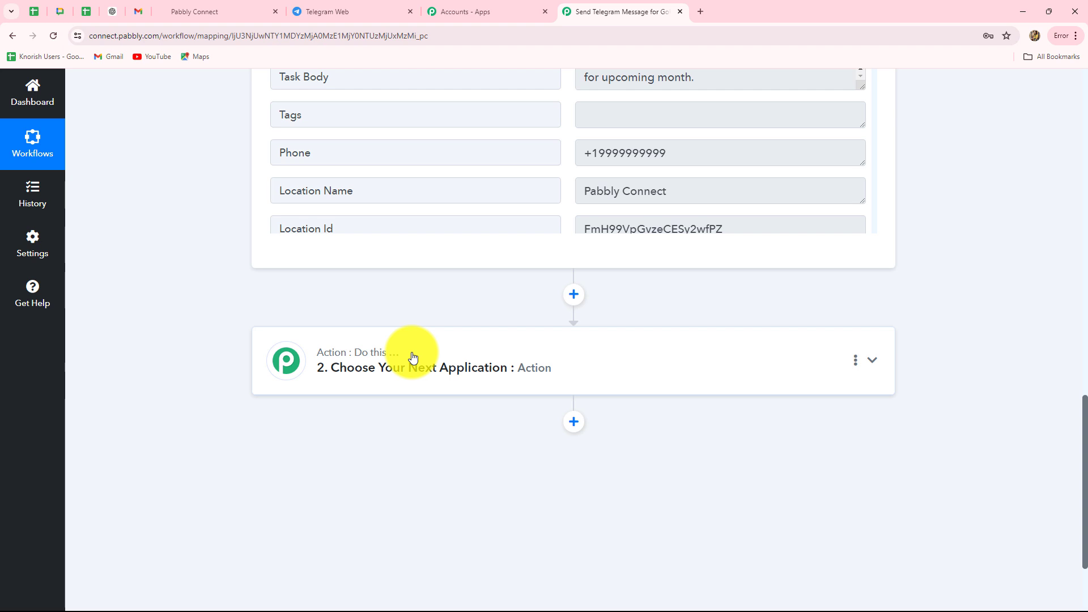
{"action": "left_click", "coordinate": [314, 313]}
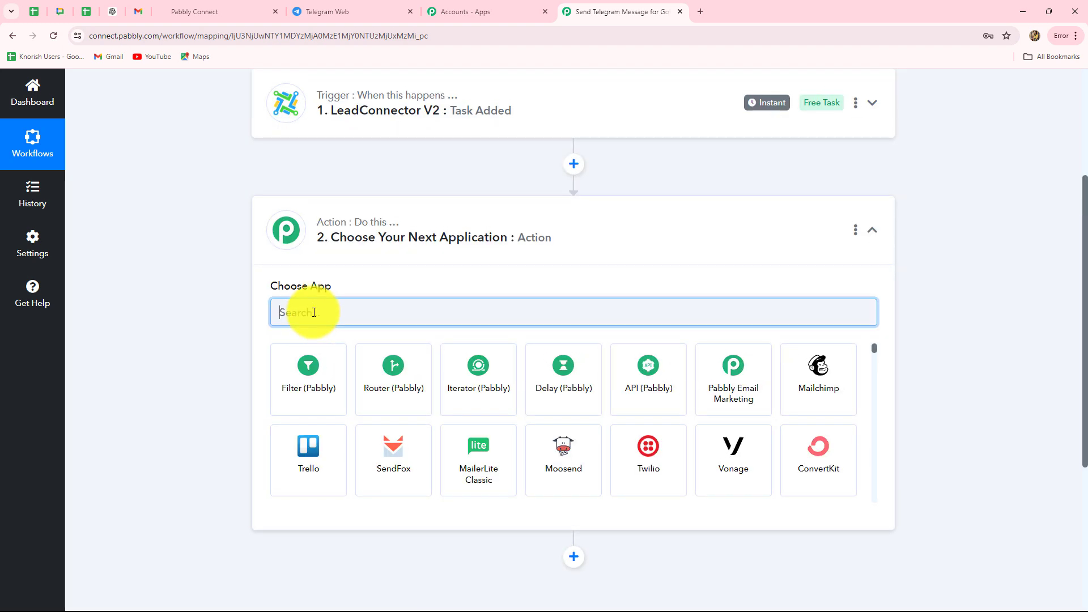
{"action": "type", "text": "Tele"}
{"action": "left_click", "coordinate": [326, 383]}
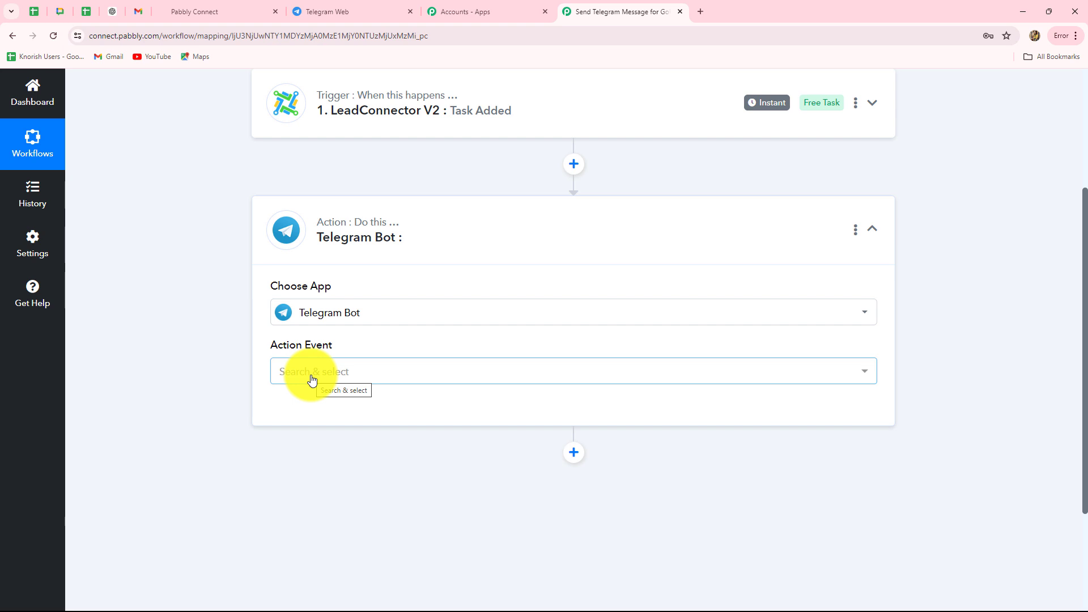
{"action": "left_click", "coordinate": [312, 378]}
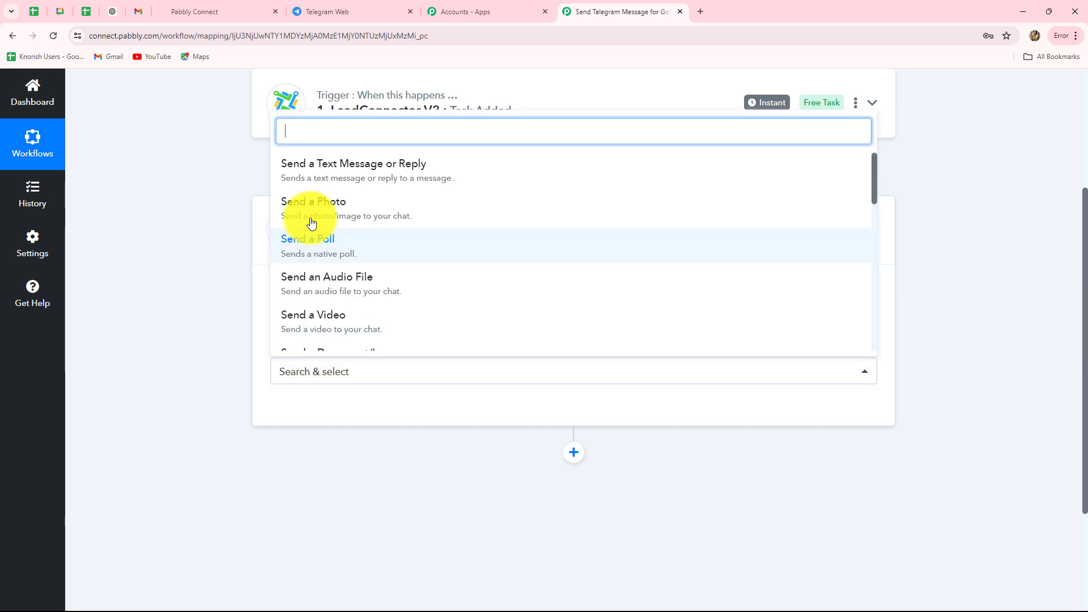
{"action": "left_click", "coordinate": [343, 175]}
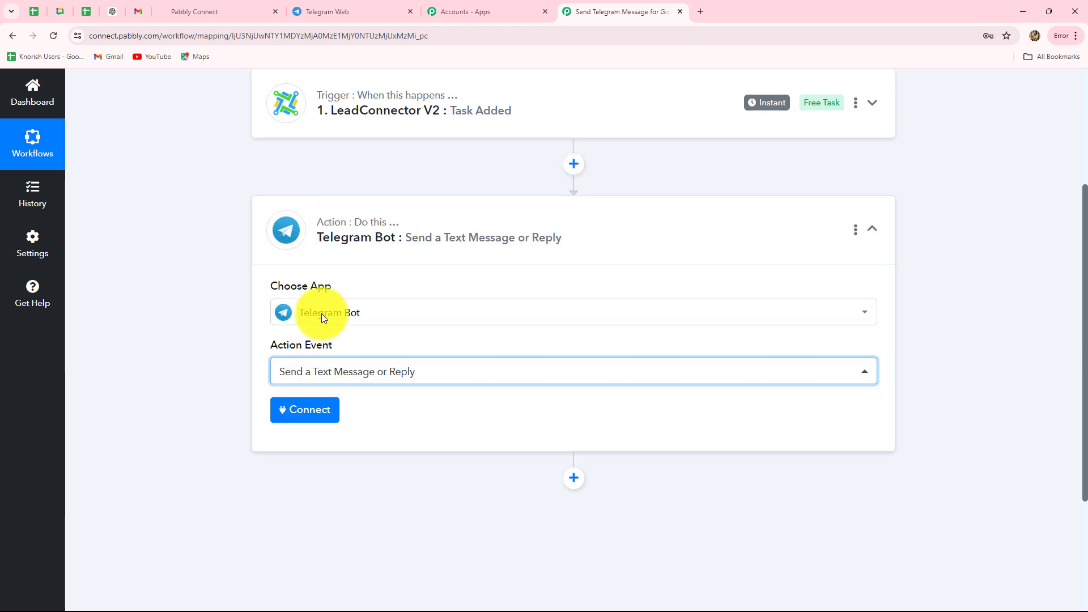
Start adding a new Telegram Bot connection and read the instructions for obtaining its token
{"action": "left_click", "coordinate": [306, 410]}
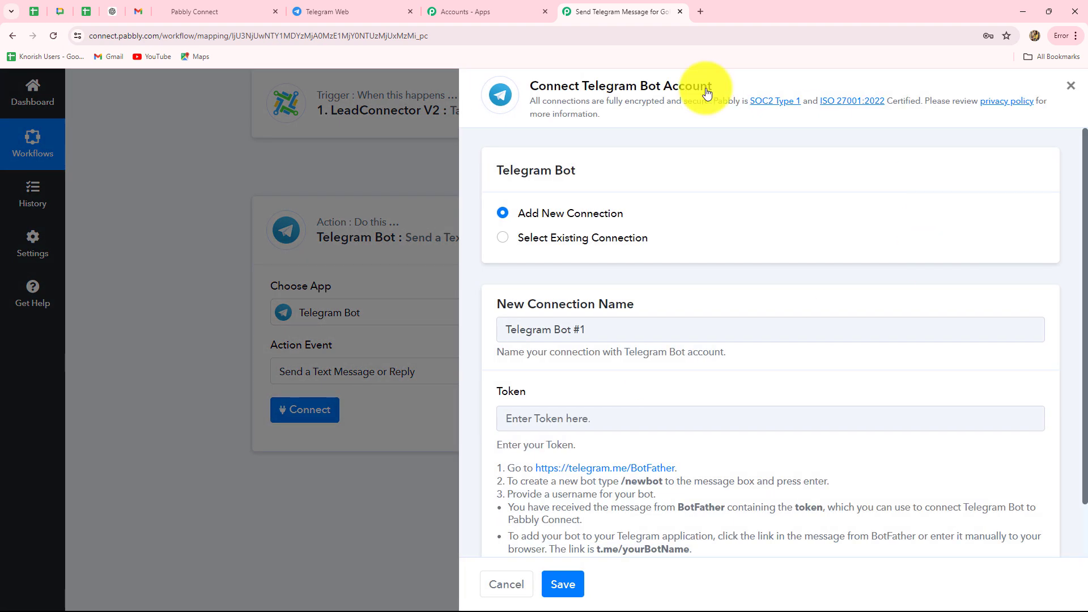
{"action": "scroll", "coordinate": [695, 373], "scroll_direction": "down", "scroll_amount": 1}
{"action": "scroll", "coordinate": [695, 378], "scroll_direction": "down", "scroll_amount": 1}
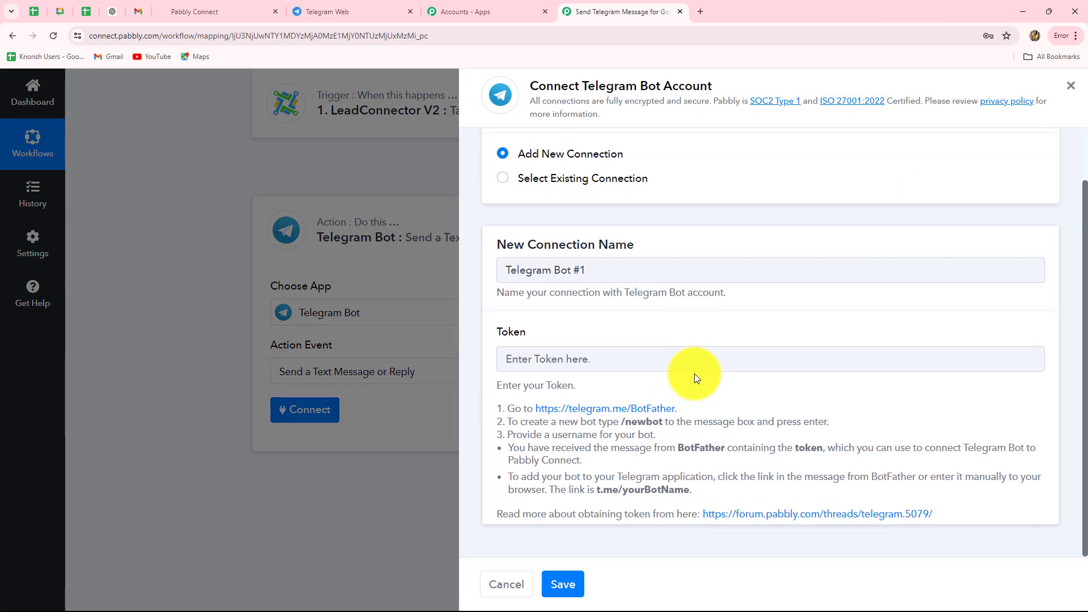
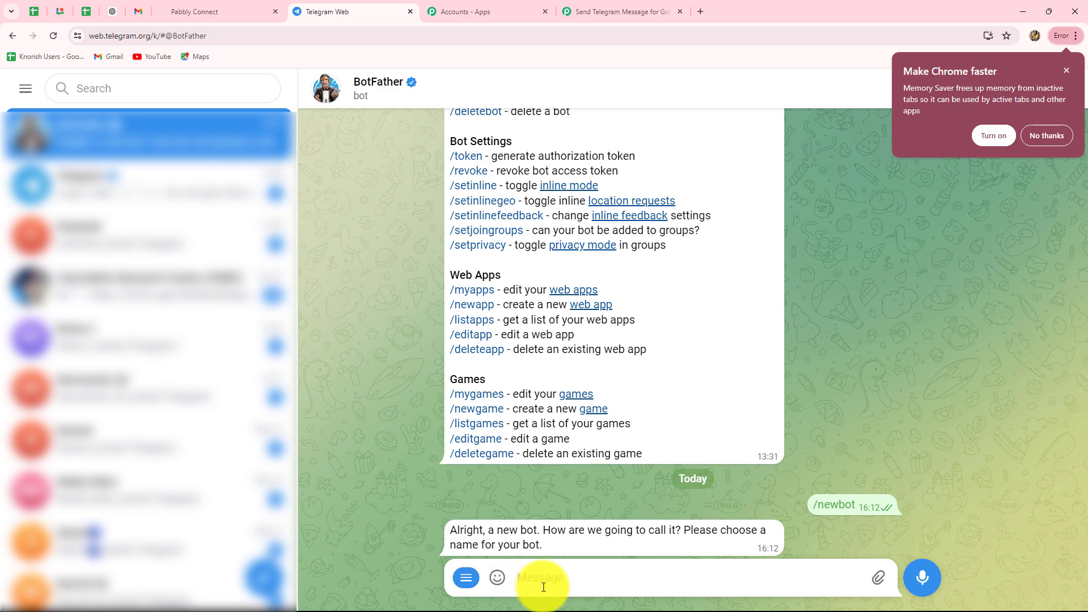
Name the new bot "new tasks" in the BotFather chat in Telegram Web
{"action": "left_click", "coordinate": [541, 583]}
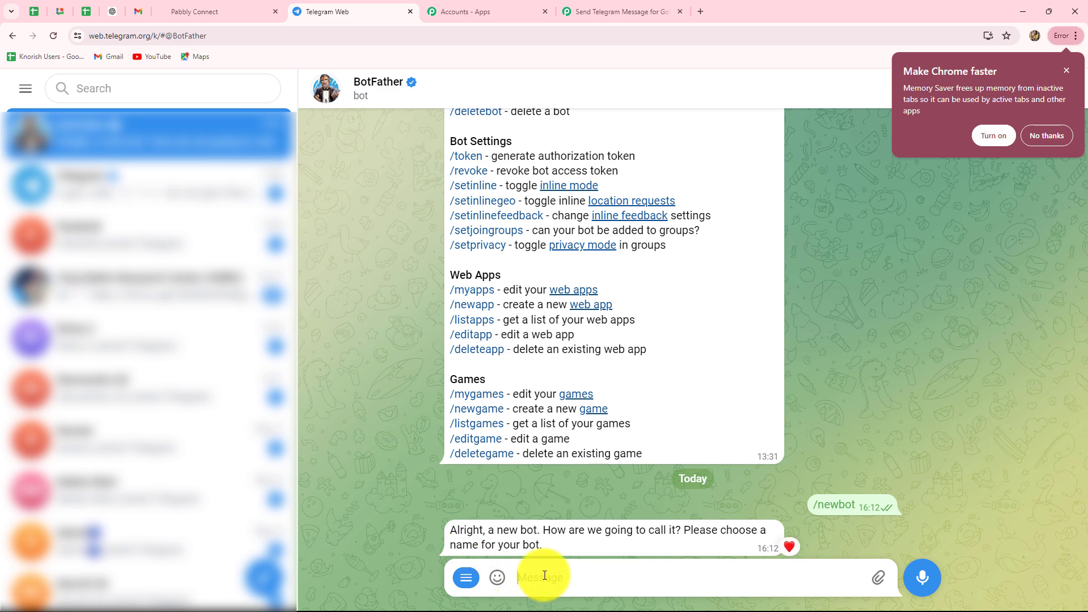
{"action": "type", "text": "n"}
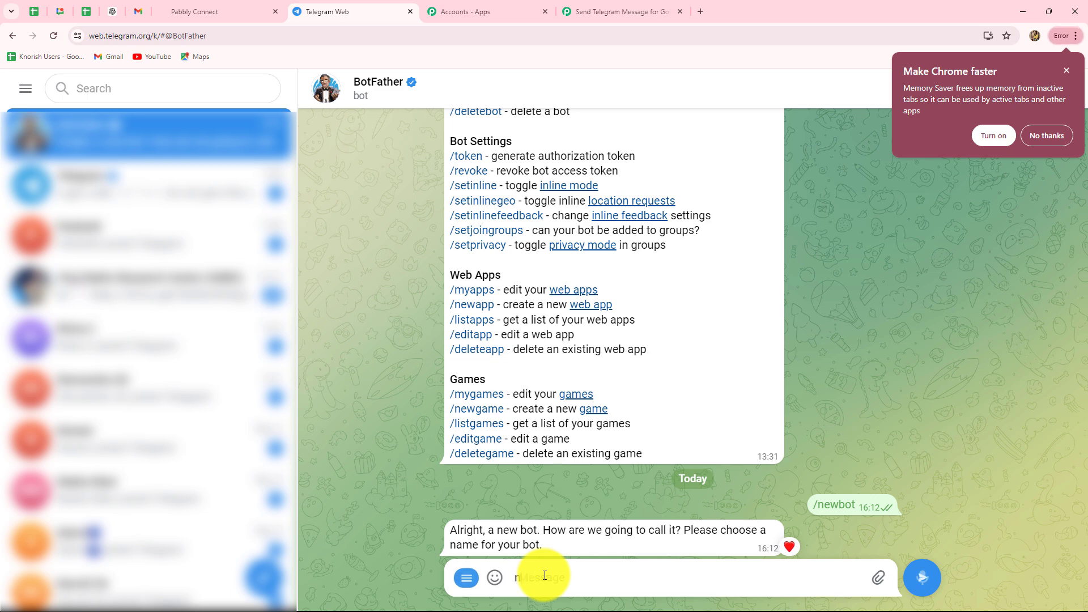
{"action": "type", "text": "ew tasks"}
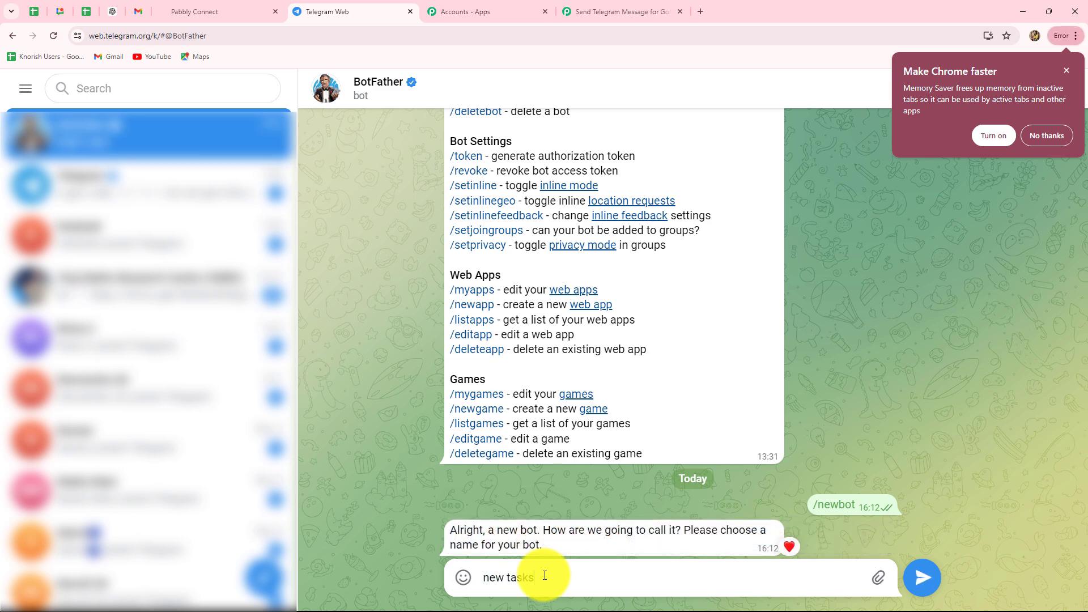
{"action": "key", "text": "Return"}
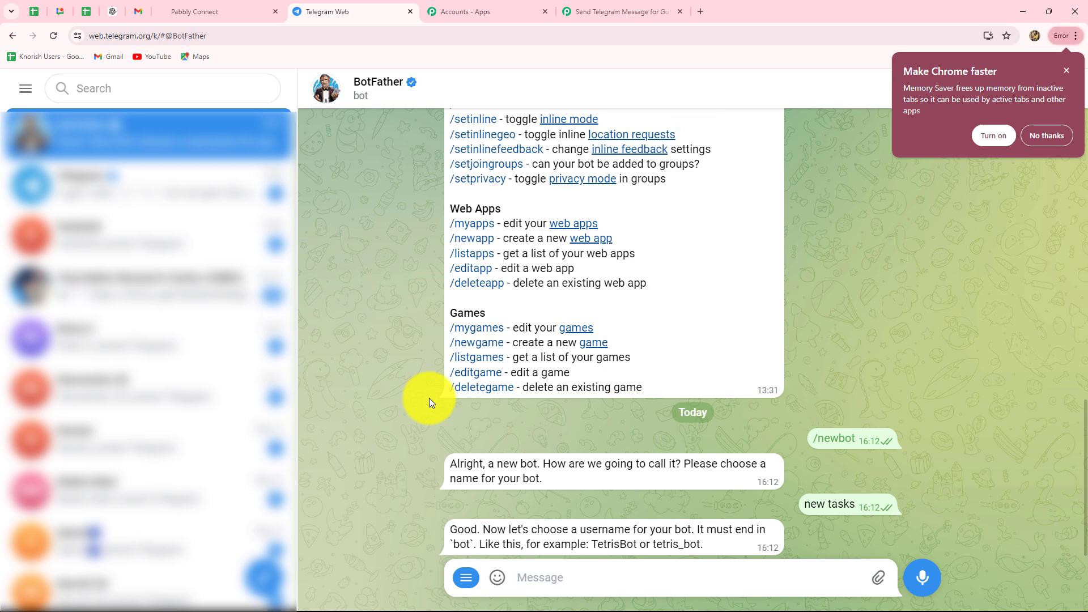
Check BotFather's username format example and send newmarketingtasks_bot as the bot's username
{"action": "double_click", "coordinate": [673, 545]}
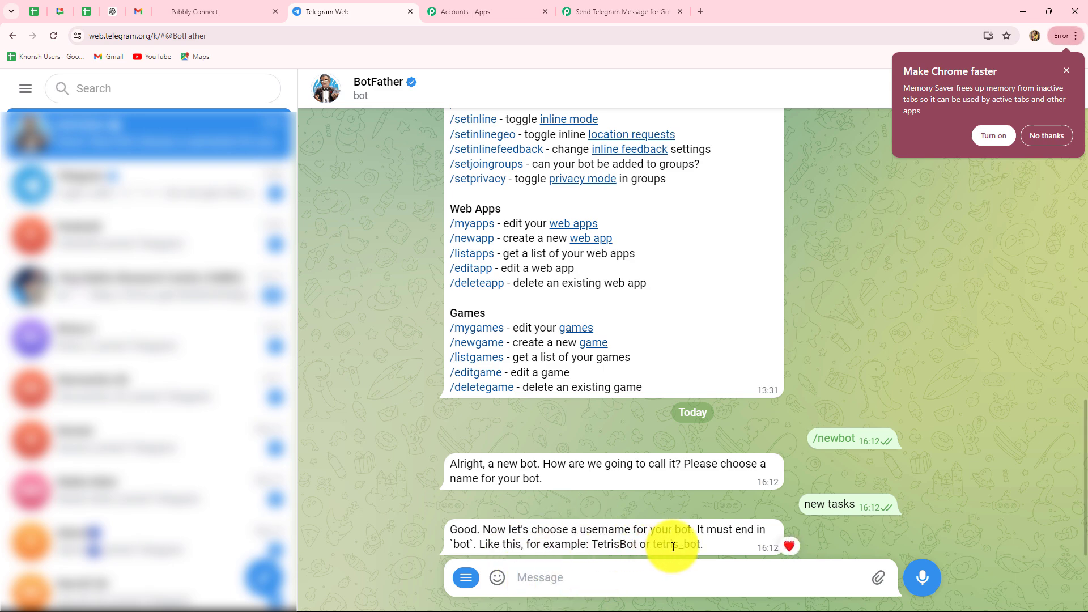
{"action": "left_click_drag", "start_coordinate": [653, 545], "coordinate": [707, 546]}
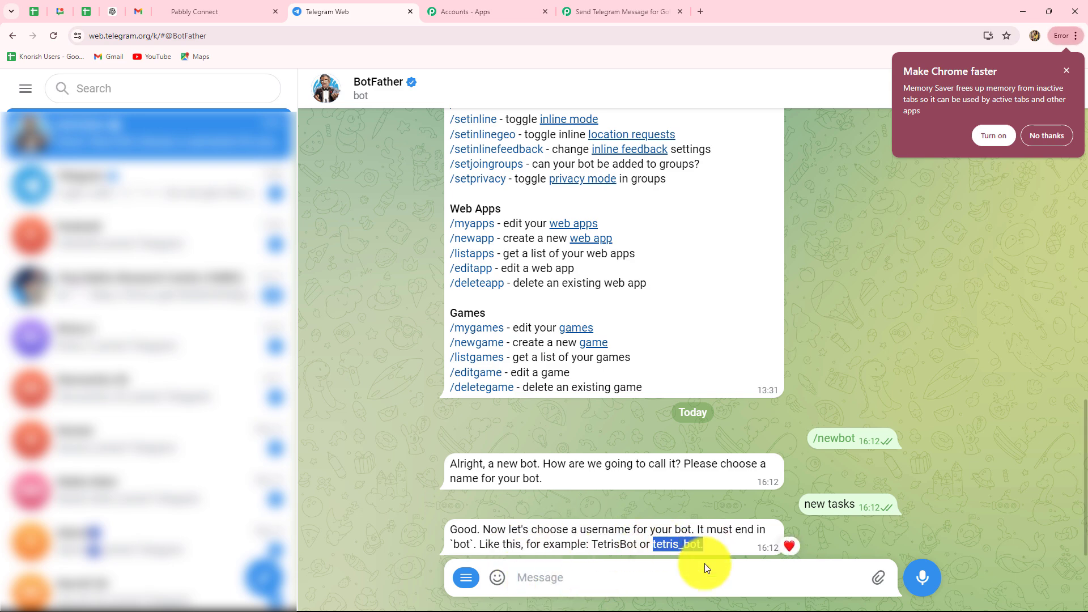
{"action": "left_click", "coordinate": [536, 573]}
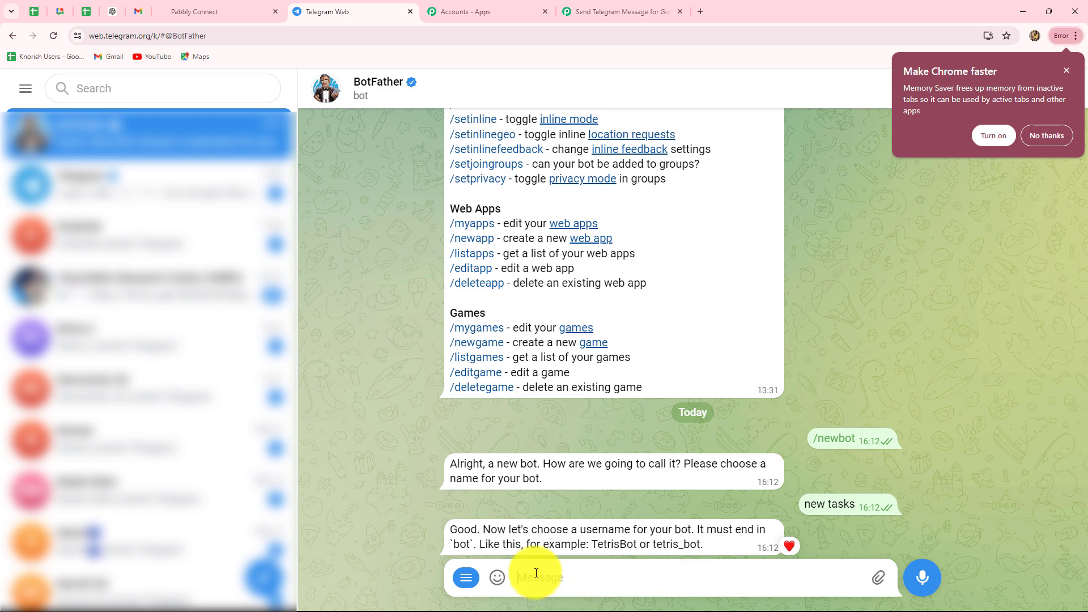
{"action": "type", "text": "newma"}
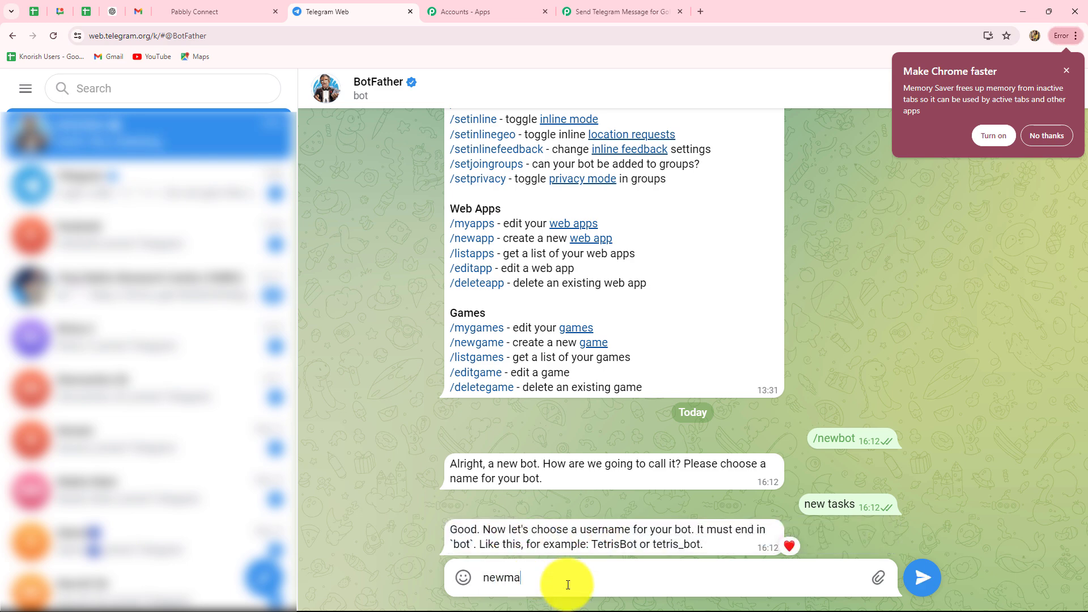
{"action": "type", "text": "rketingtasks_bot"}
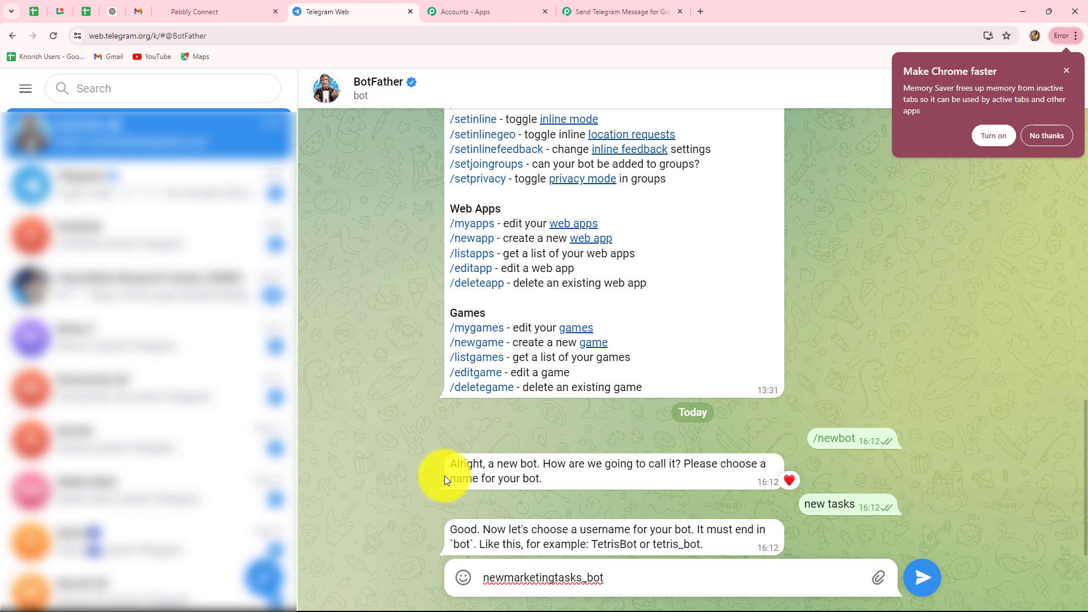
{"action": "key", "text": "Return"}
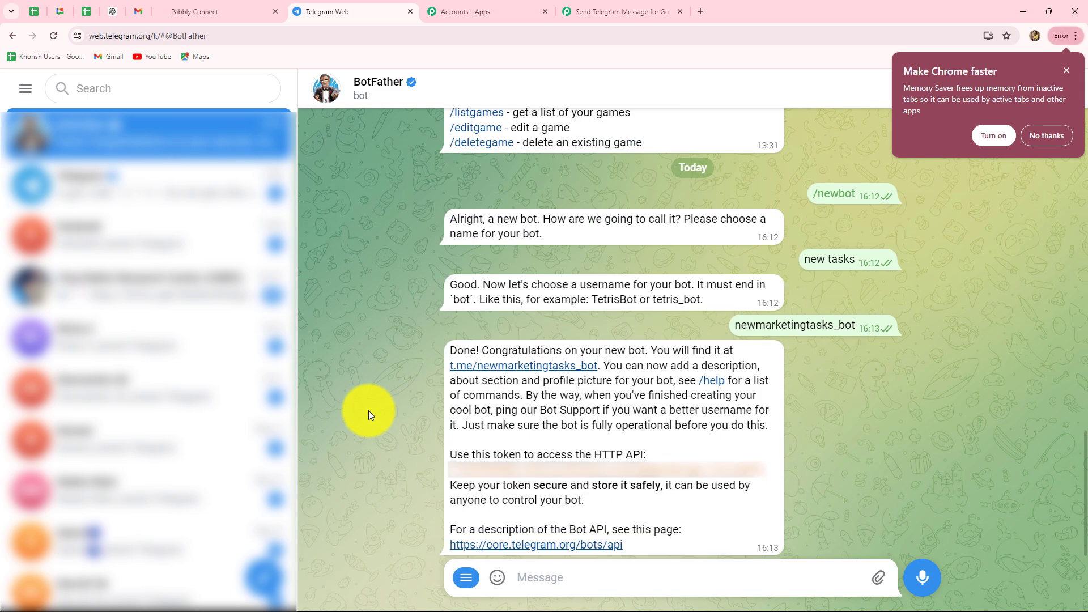
Dismiss the Chrome memory saver notice and copy the bot's HTTP API token from BotFather's reply
{"action": "double_click", "coordinate": [490, 354]}
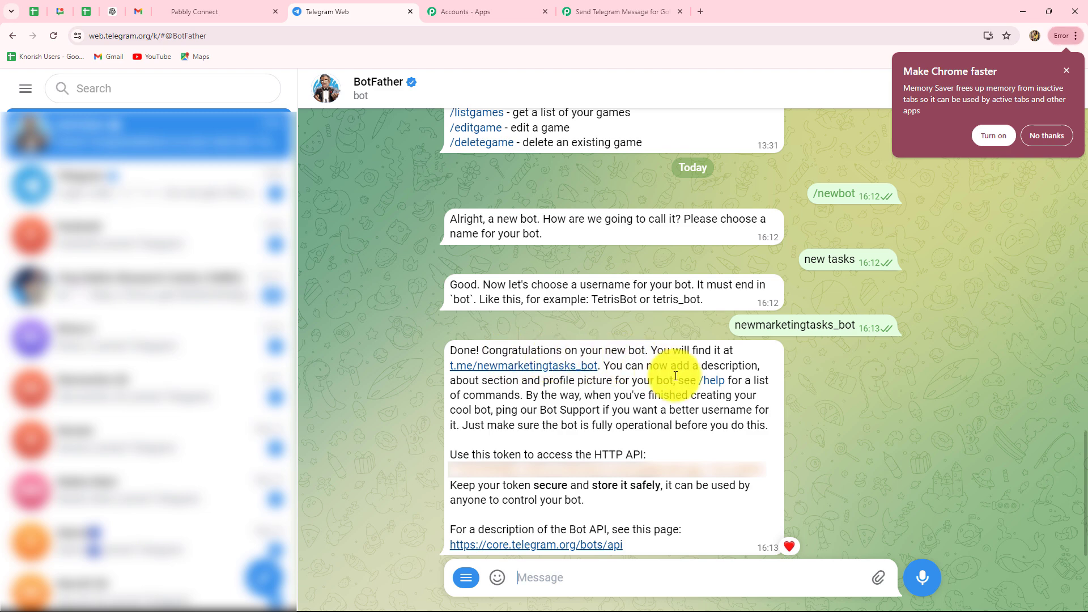
{"action": "double_click", "coordinate": [453, 358]}
{"action": "double_click", "coordinate": [611, 434]}
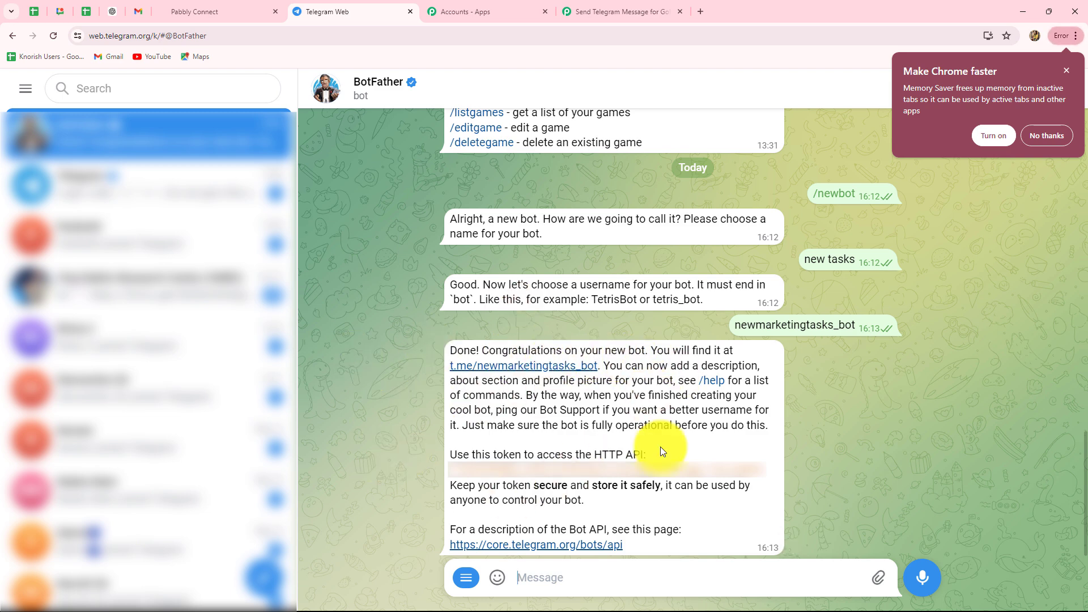
{"action": "double_click", "coordinate": [696, 489]}
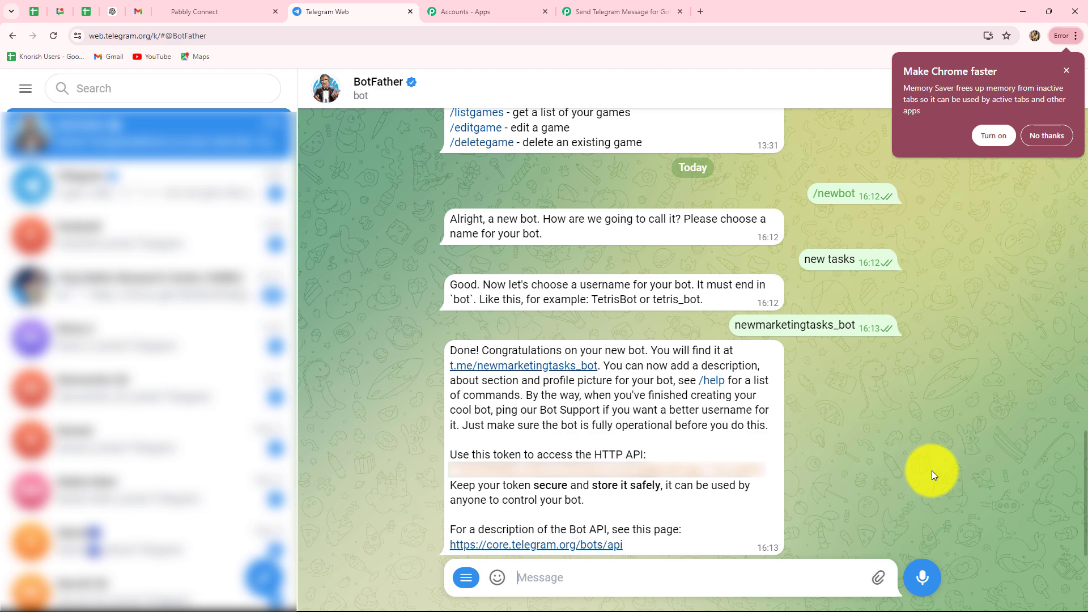
{"action": "left_click", "coordinate": [1065, 70]}
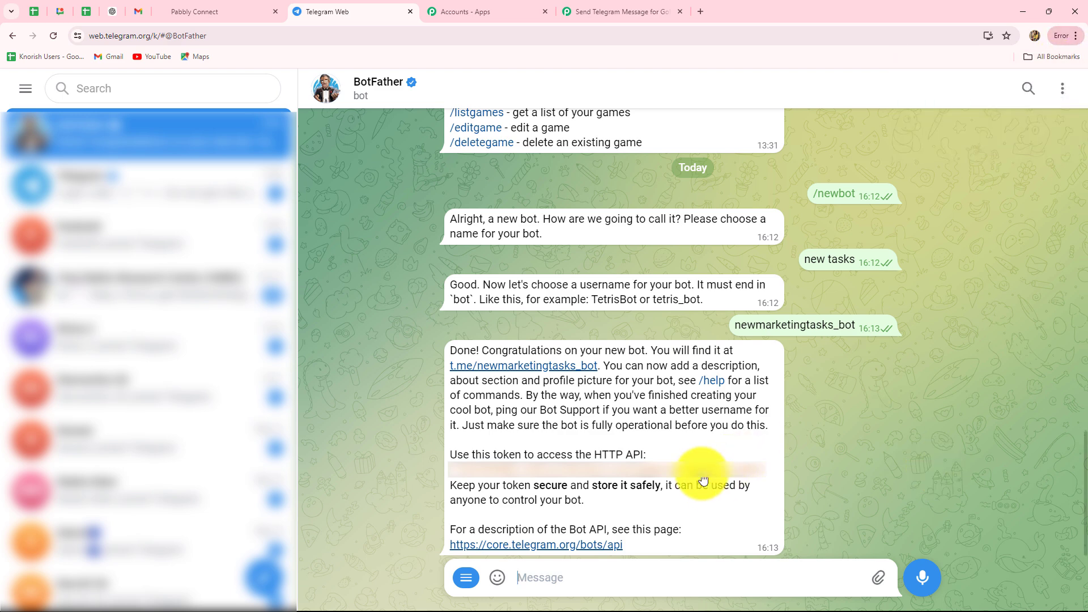
{"action": "double_click", "coordinate": [701, 479]}
{"action": "right_click", "coordinate": [702, 479]}
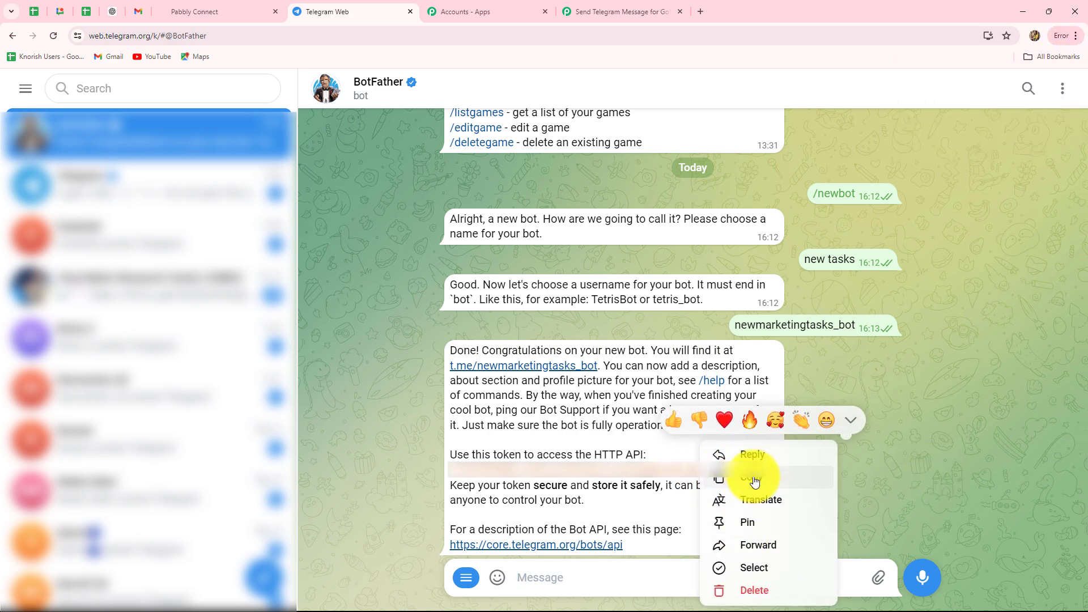
{"action": "left_click", "coordinate": [725, 482]}
Paste the bot token into the Telegram Bot connection's Token field in Pabbly Connect and save the connection
{"action": "left_click", "coordinate": [610, 11]}
{"action": "left_click", "coordinate": [557, 353]}
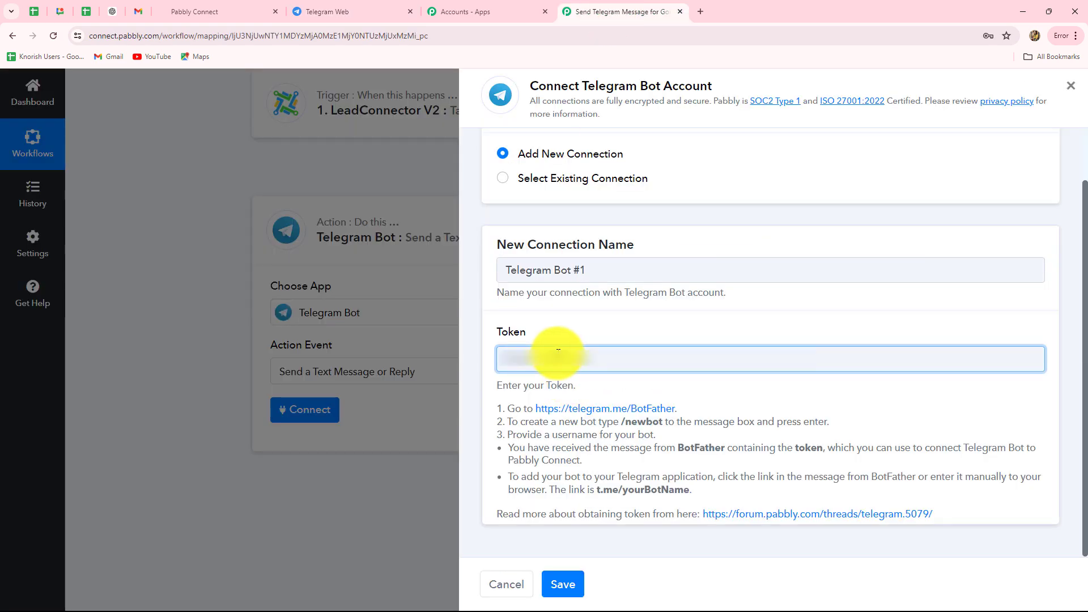
{"action": "key", "text": "ctrl+v"}
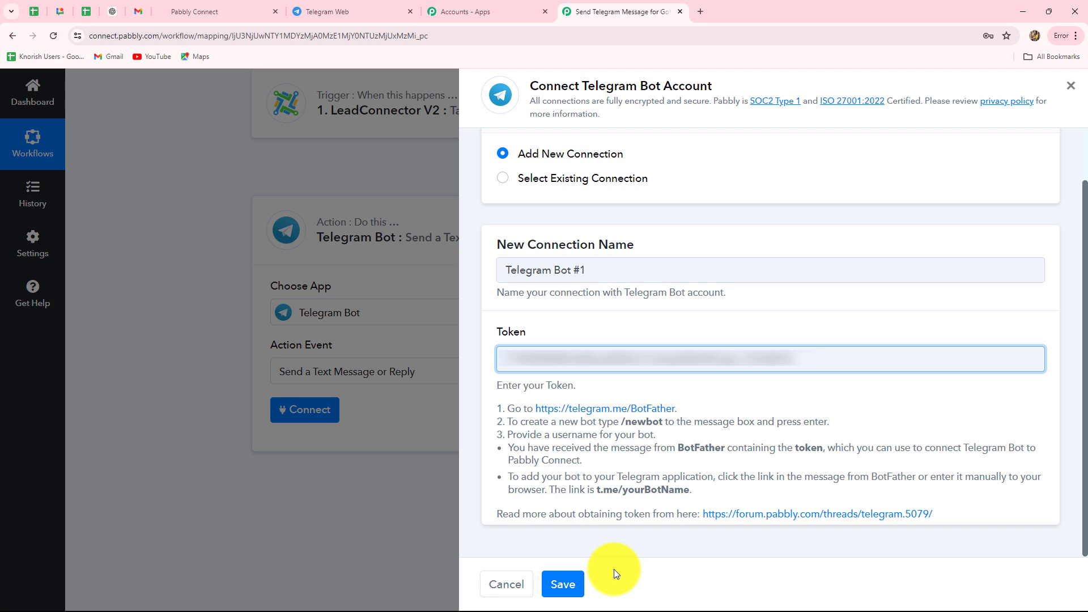
{"action": "left_click", "coordinate": [563, 584]}
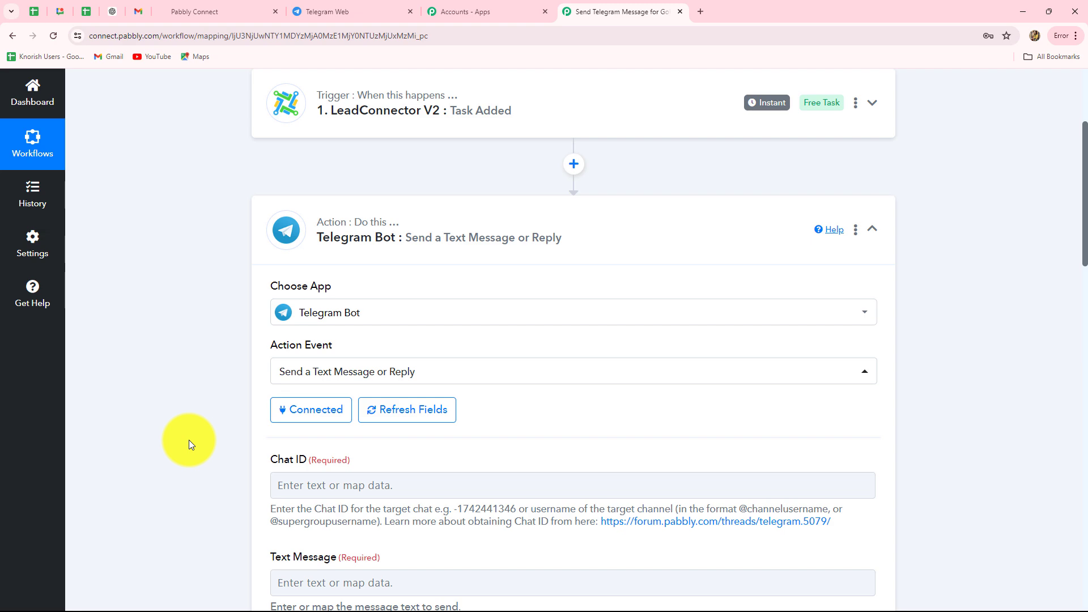
{"action": "scroll", "coordinate": [189, 440], "scroll_direction": "down", "scroll_amount": 12}
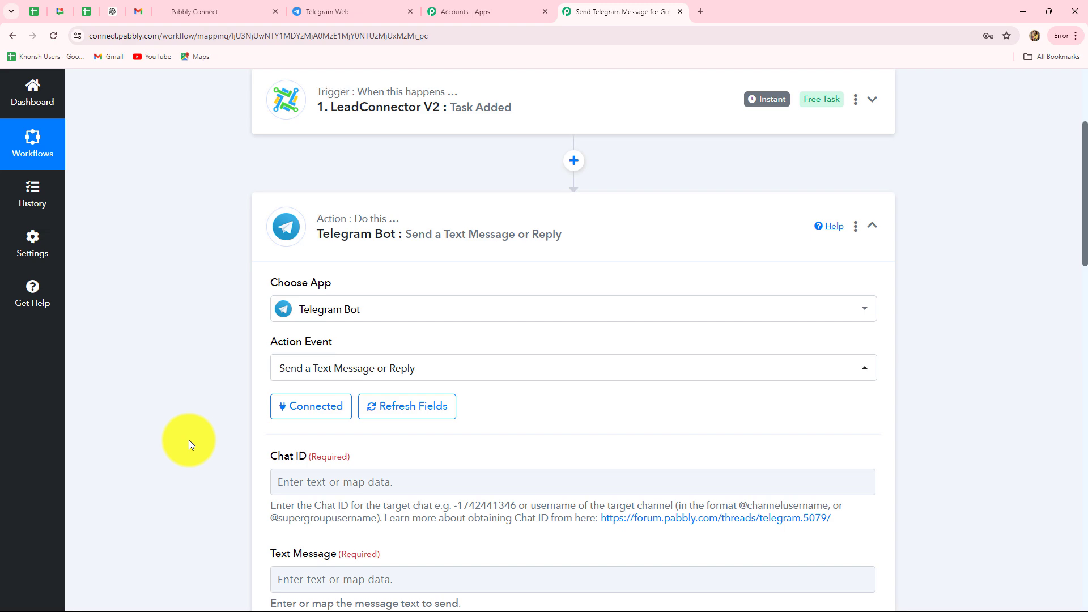
Check the Chat ID format example under the Chat ID field of the Telegram Bot action
{"action": "scroll", "coordinate": [188, 440], "scroll_direction": "up", "scroll_amount": 11}
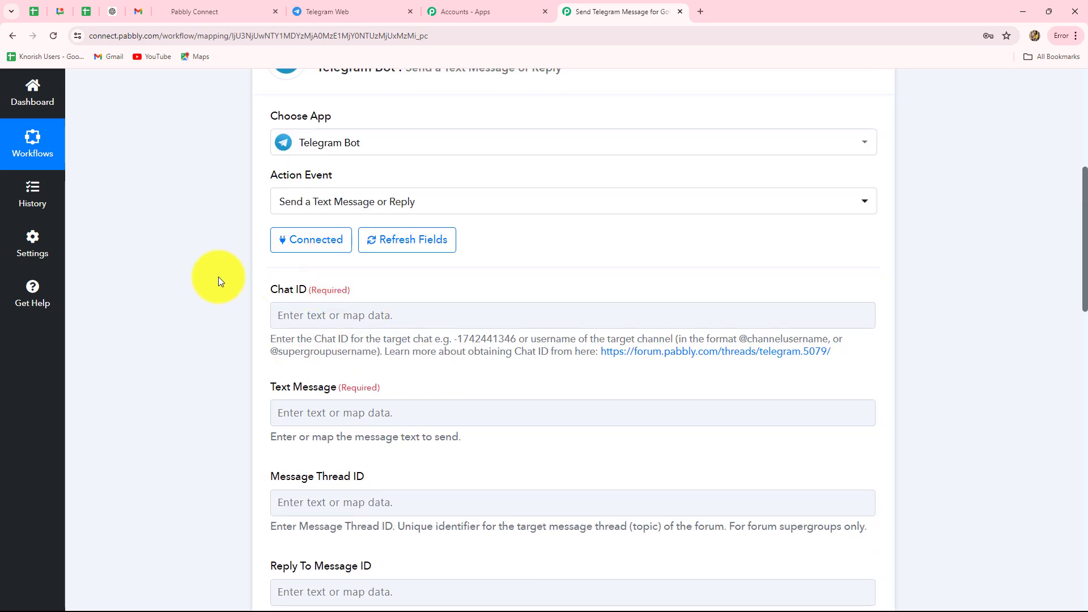
{"action": "left_click_drag", "start_coordinate": [450, 338], "coordinate": [516, 340]}
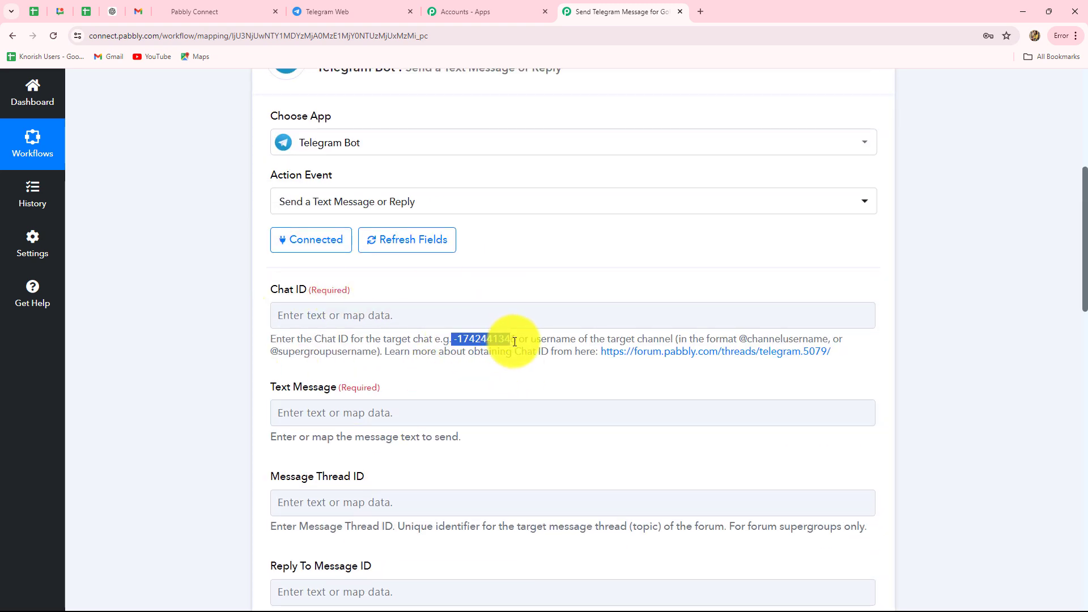
{"action": "left_click", "coordinate": [502, 380]}
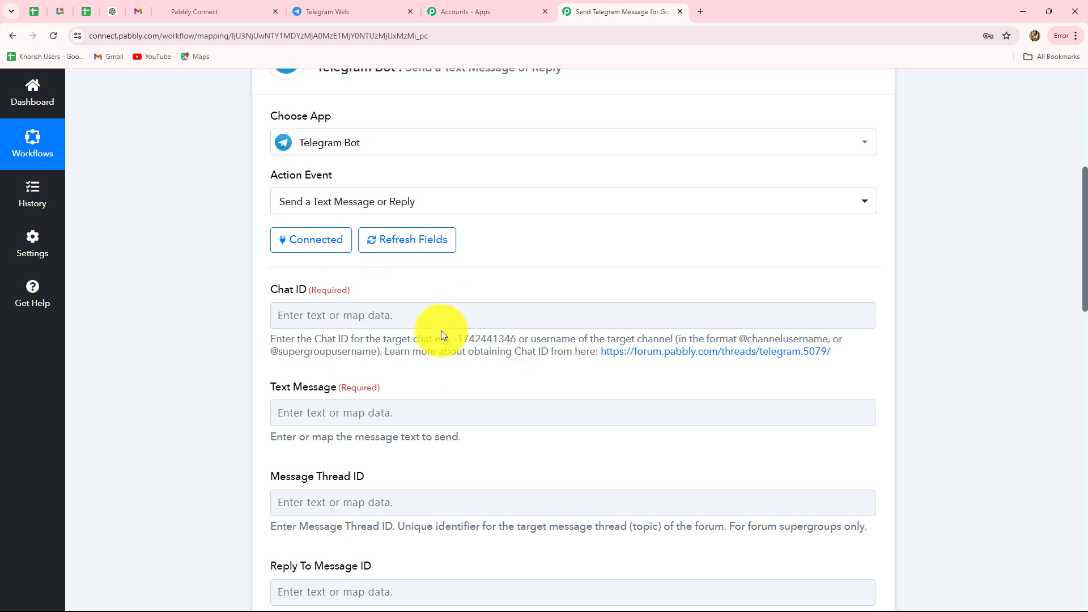
Switch to Telegram Web and start a new group with the New tasks bot as its member
{"action": "left_click", "coordinate": [349, 12]}
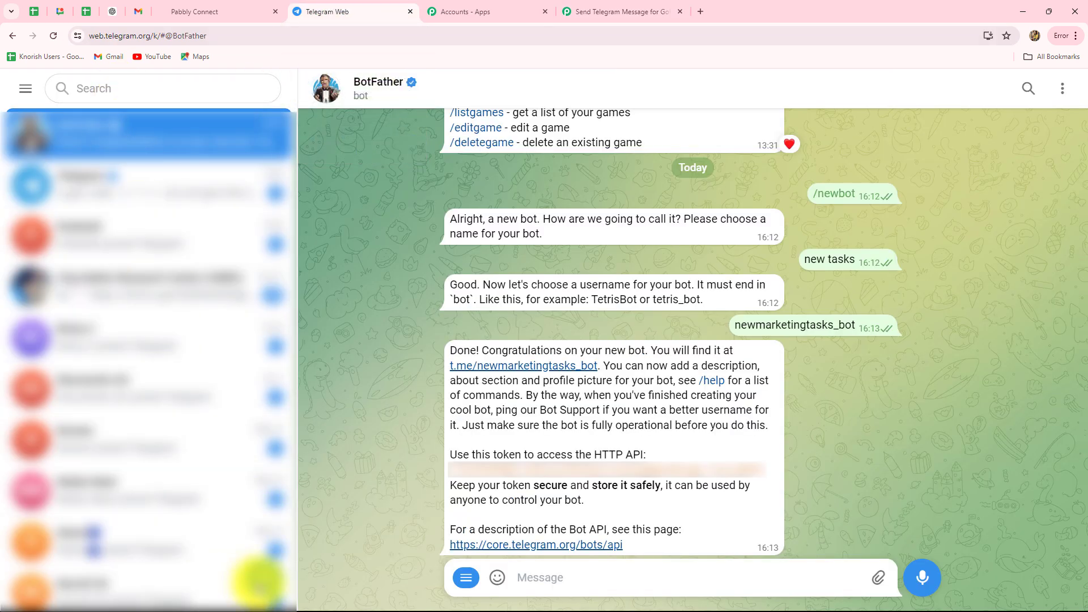
{"action": "left_click", "coordinate": [258, 581]}
{"action": "left_click", "coordinate": [210, 520]}
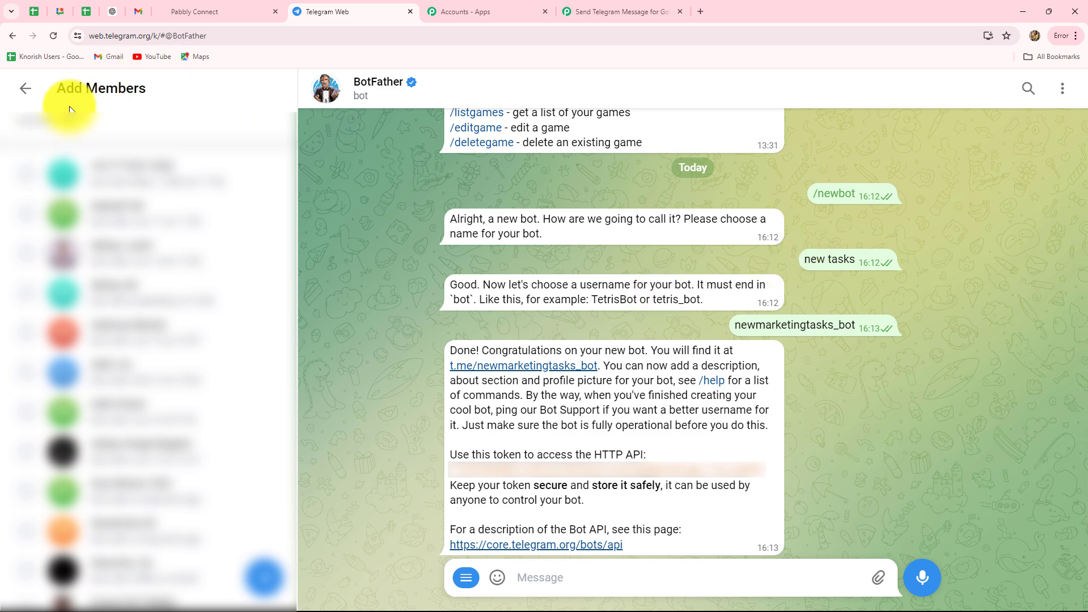
{"action": "left_click", "coordinate": [61, 120]}
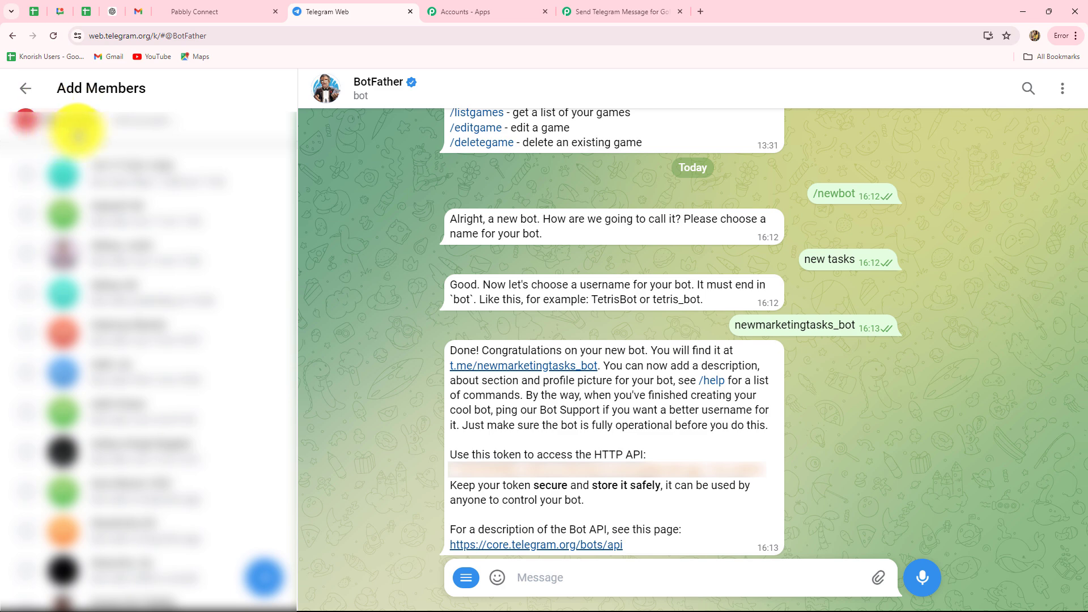
{"action": "left_click", "coordinate": [261, 567]}
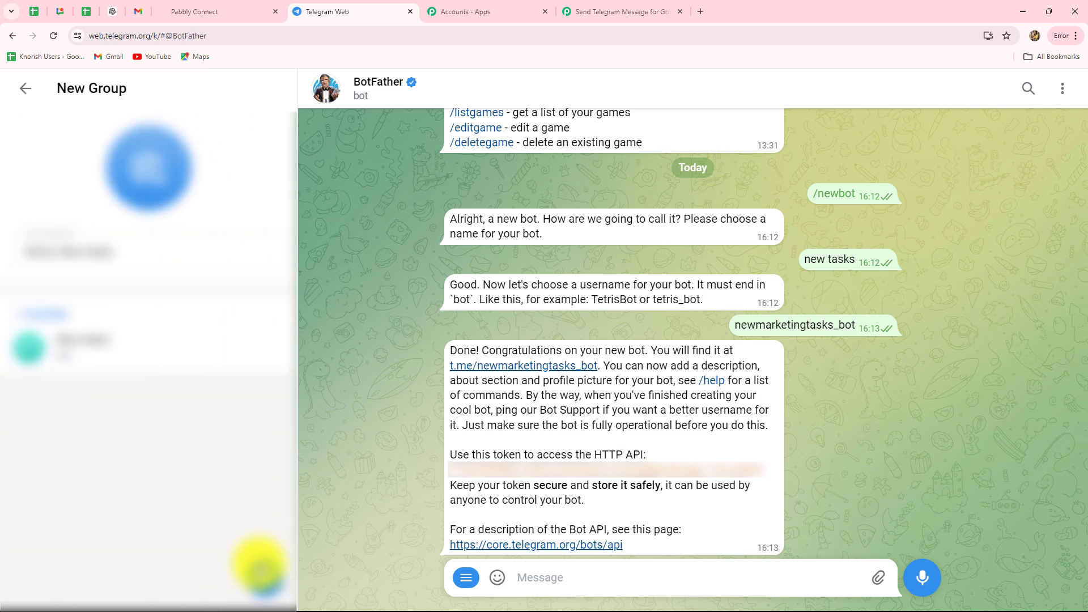
Replace the suggested group name with "Marketing Team" and create the group
{"action": "left_click_drag", "start_coordinate": [116, 250], "coordinate": [12, 250]}
{"action": "key", "text": "BackSpace"}
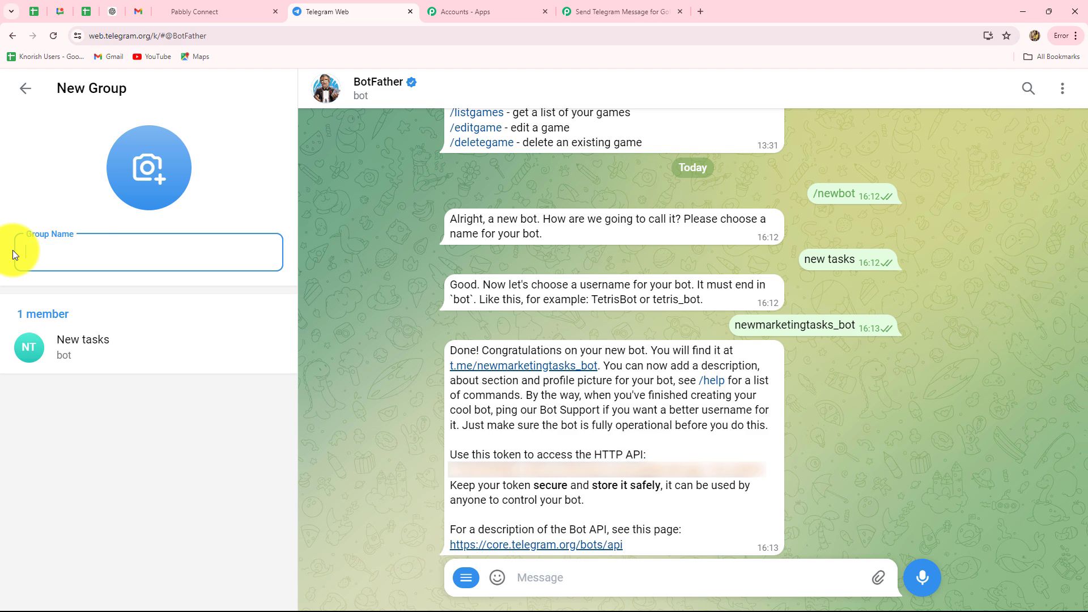
{"action": "type", "text": "Marketing Te"}
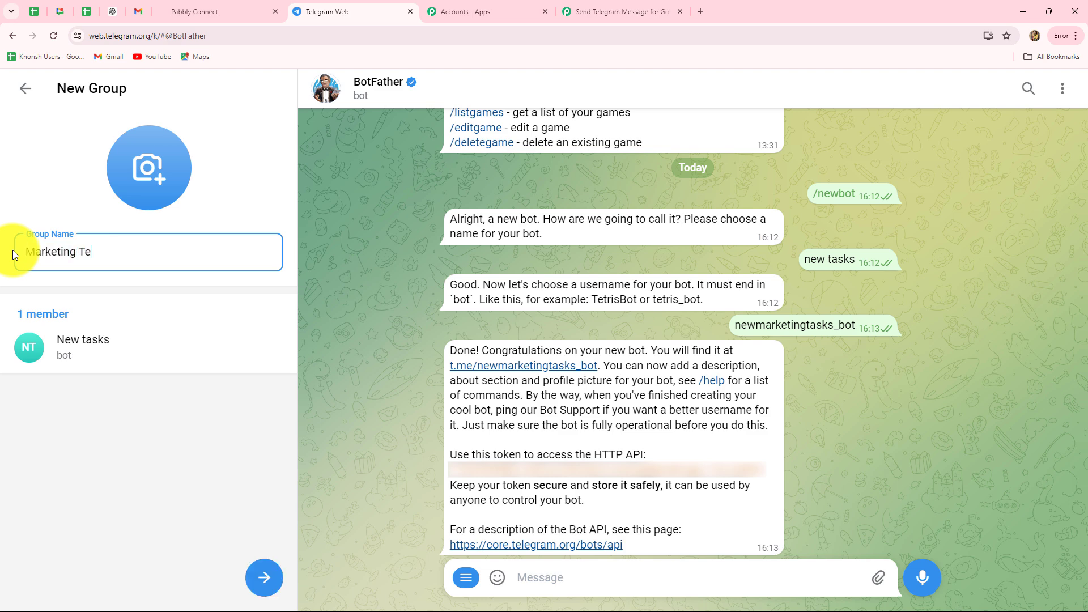
{"action": "type", "text": "am"}
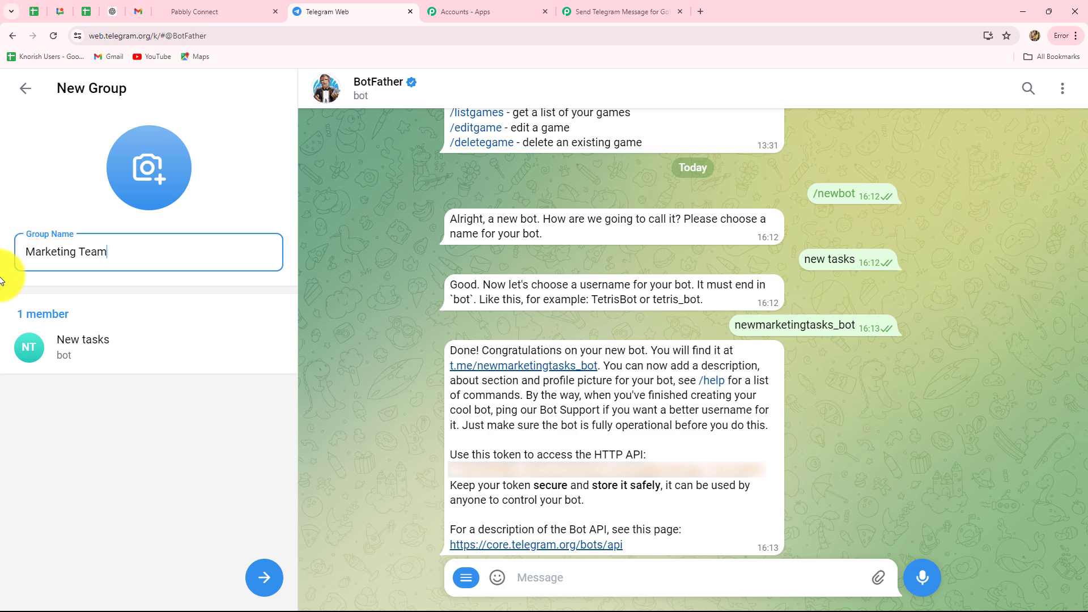
{"action": "left_click", "coordinate": [265, 578]}
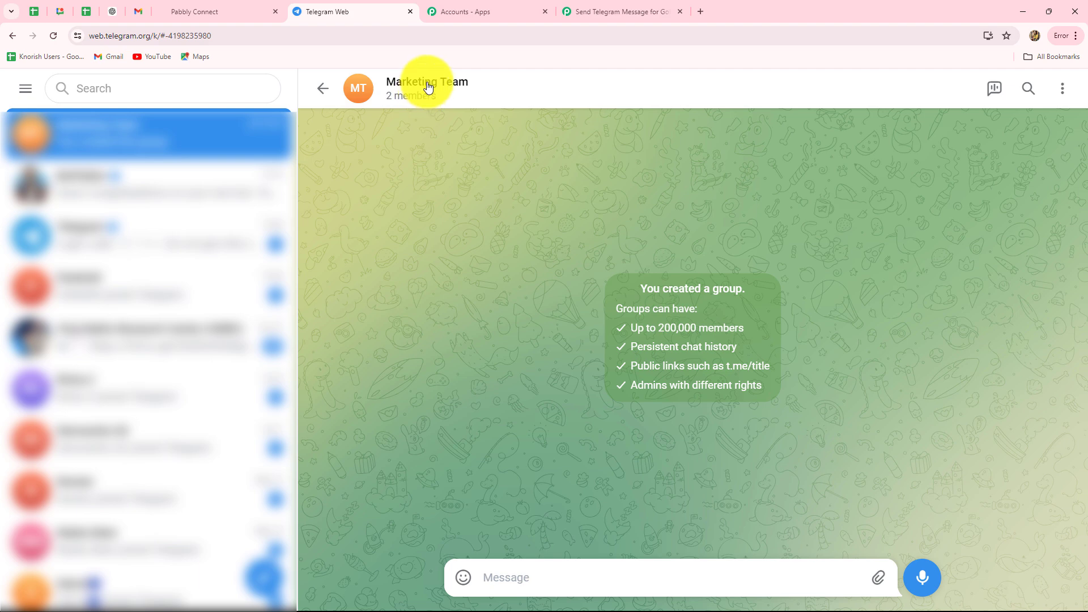
Check the New tasks bot's role in the Marketing Team group's info, and close the info
{"action": "left_click", "coordinate": [427, 86]}
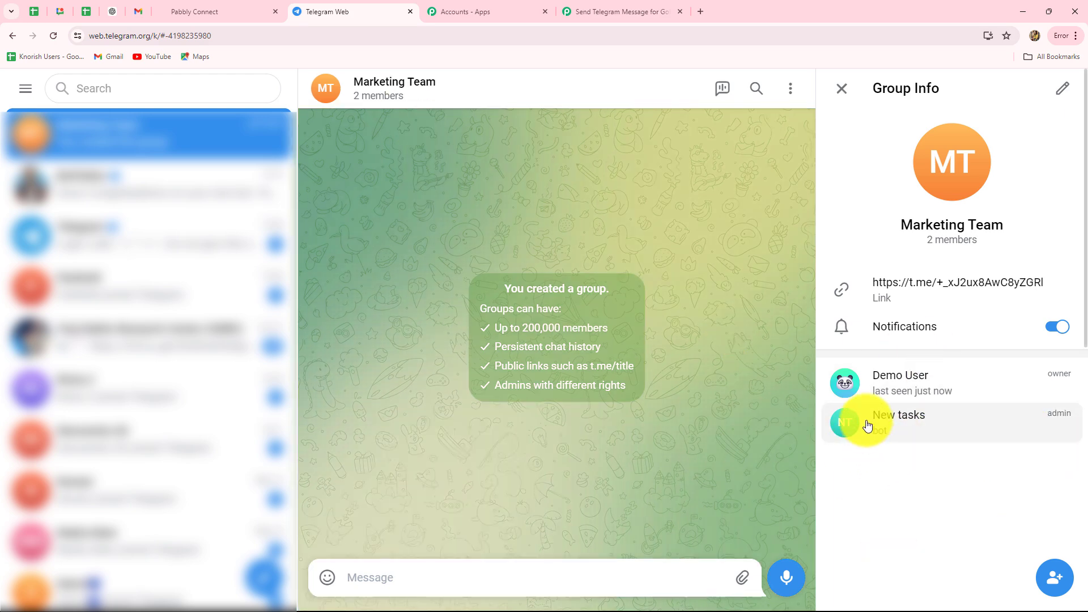
{"action": "left_click", "coordinate": [578, 9]}
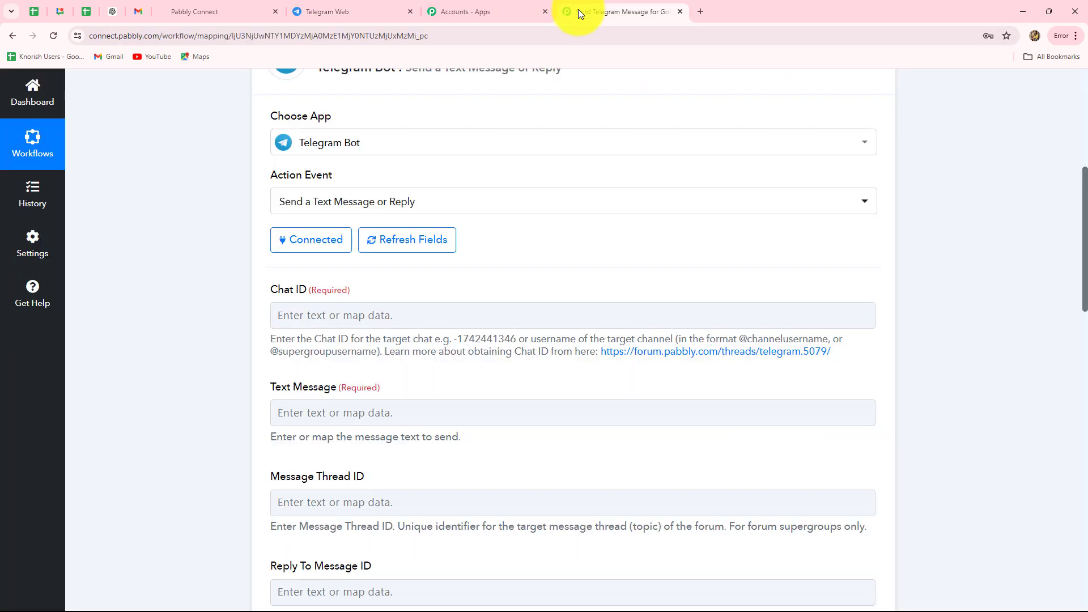
{"action": "left_click", "coordinate": [372, 5]}
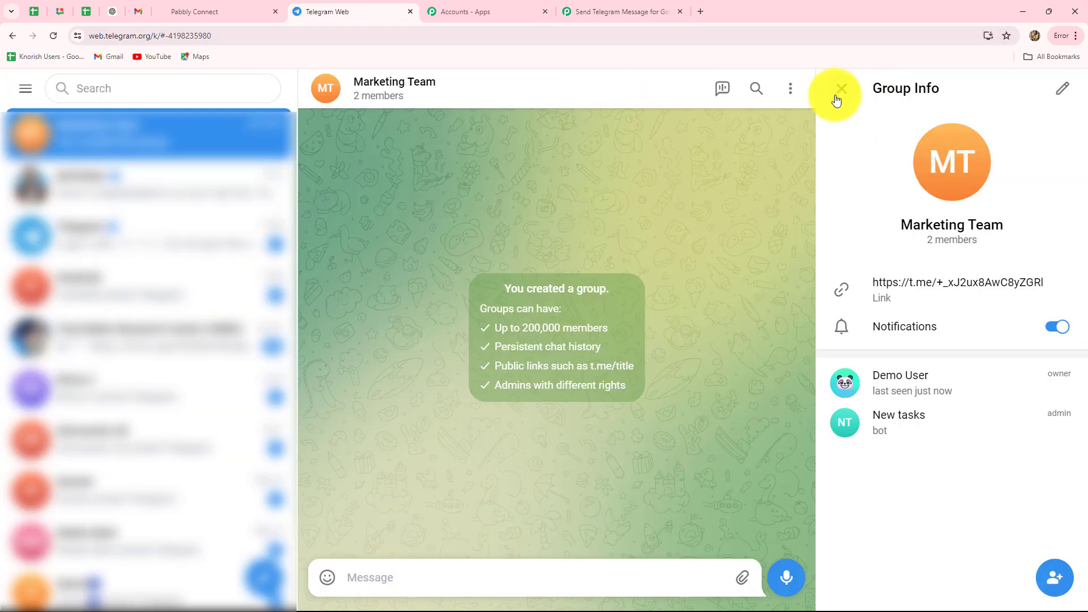
{"action": "left_click", "coordinate": [838, 90]}
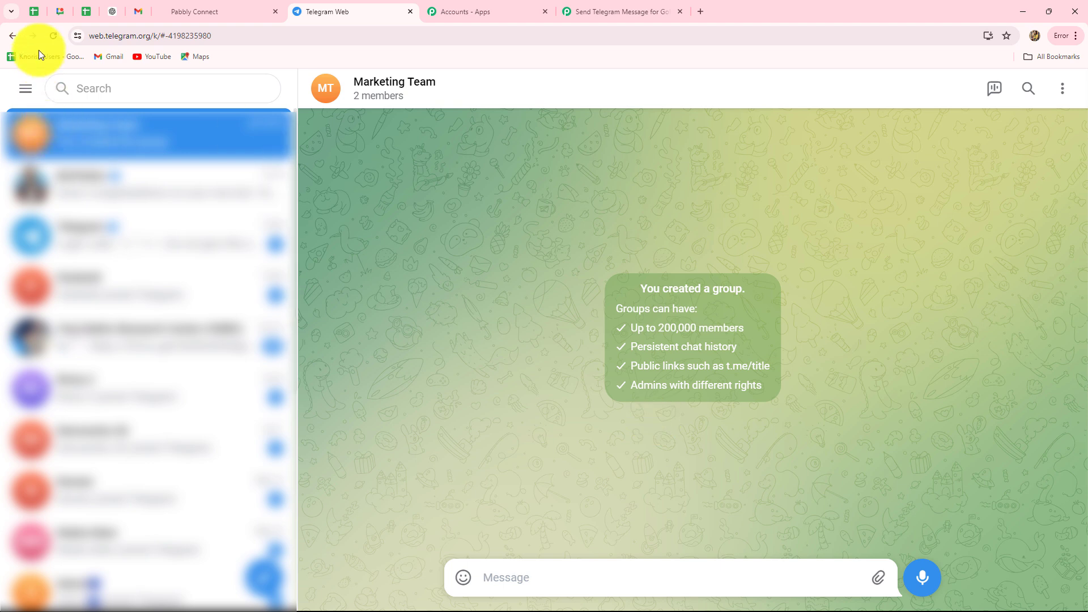
{"action": "left_click", "coordinate": [227, 35]}
{"action": "left_click_drag", "start_coordinate": [227, 36], "coordinate": [167, 38]}
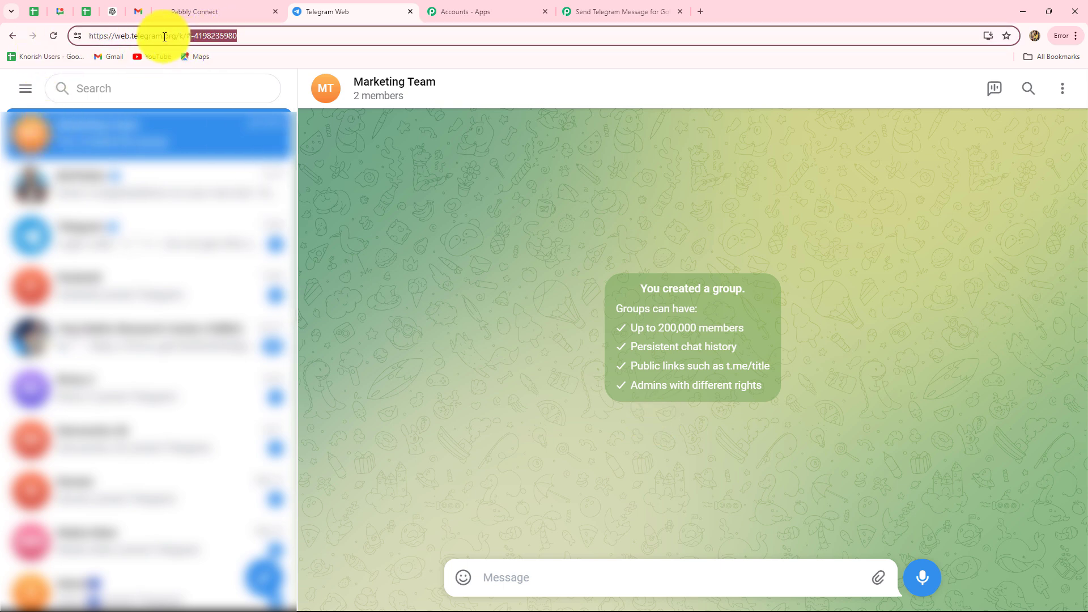
{"action": "left_click", "coordinate": [592, 12]}
{"action": "left_click", "coordinate": [439, 318]}
{"action": "key", "text": "ctrl+v"}
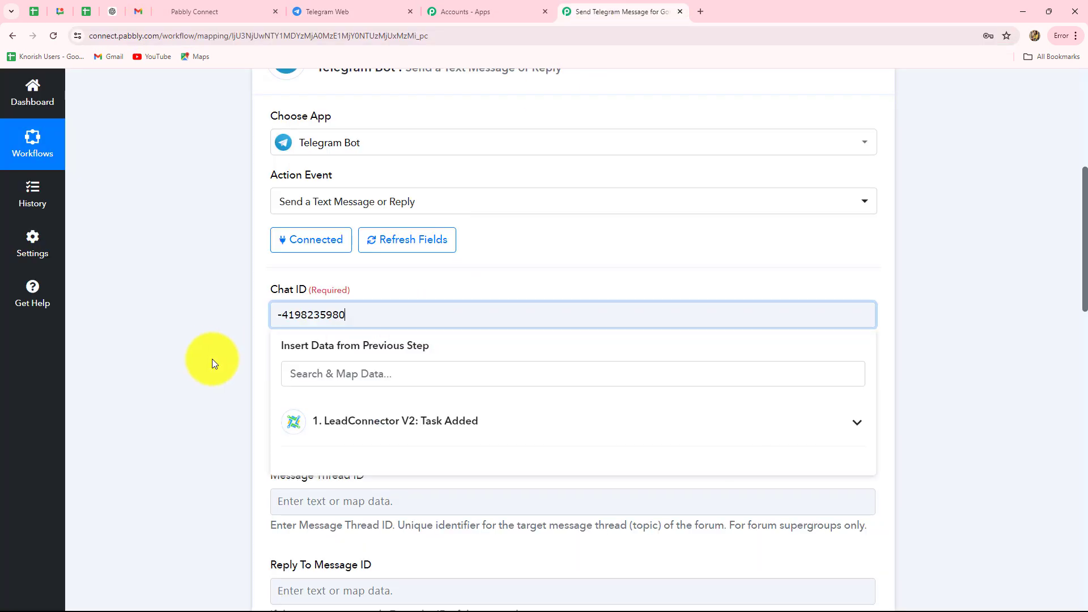
{"action": "left_click", "coordinate": [223, 356]}
Write the Text Message as a "Hello Team," new-task notice with Task Name, Description and Due Date lines, a reminder to complete before due date, and "Regards."
{"action": "scroll", "coordinate": [226, 351], "scroll_direction": "down", "scroll_amount": 3}
{"action": "left_click", "coordinate": [292, 245]}
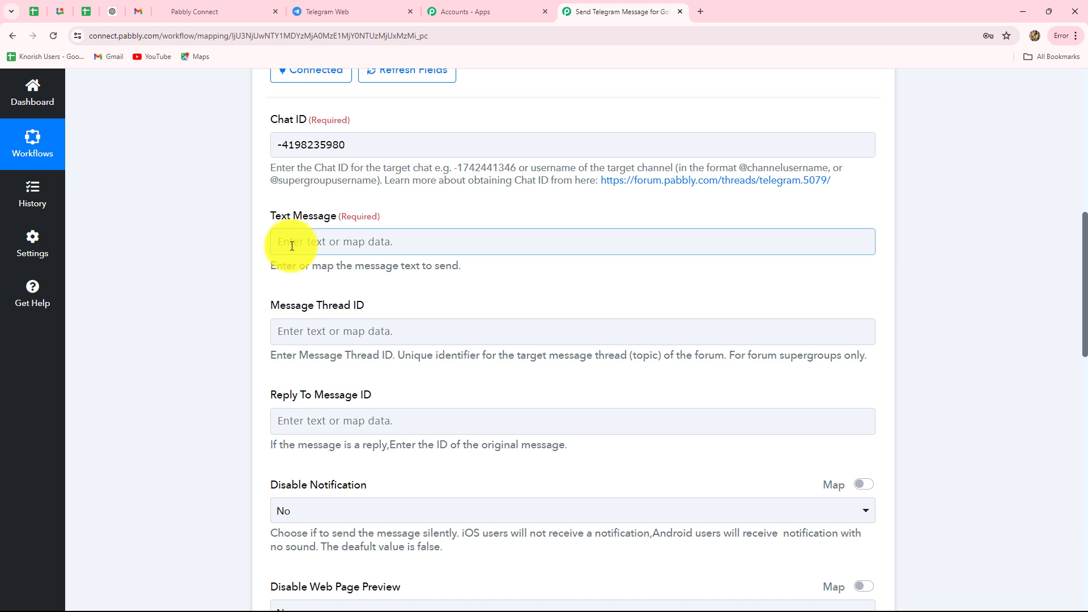
{"action": "left_click", "coordinate": [293, 241]}
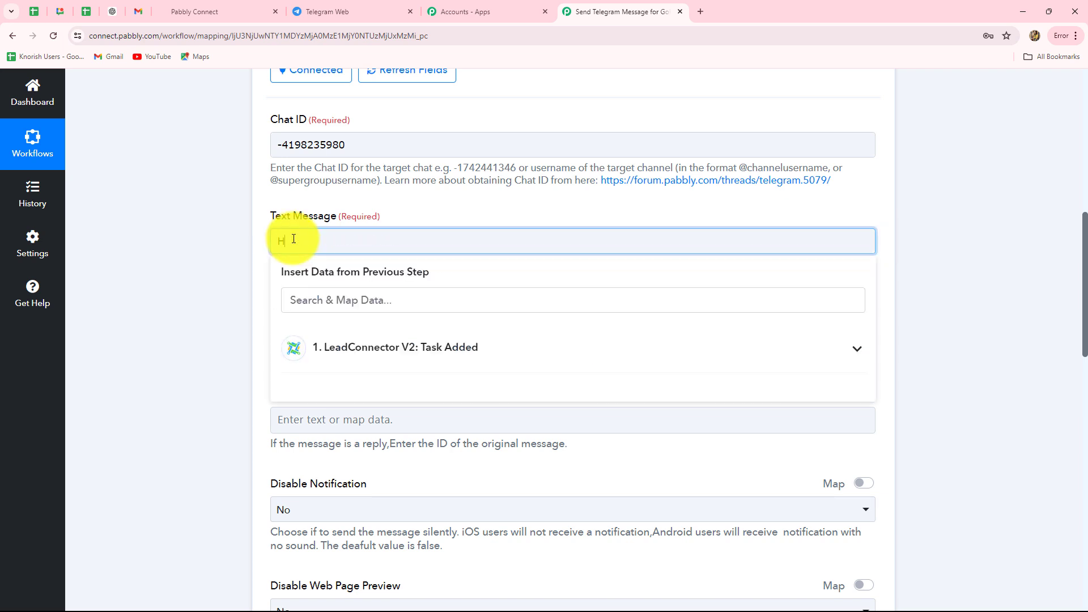
{"action": "type", "text": "Hello Team,  Here is a new task :  Task Name: Description: Due Date:  Please check and make sure to complete the task before due date.  Regards."}
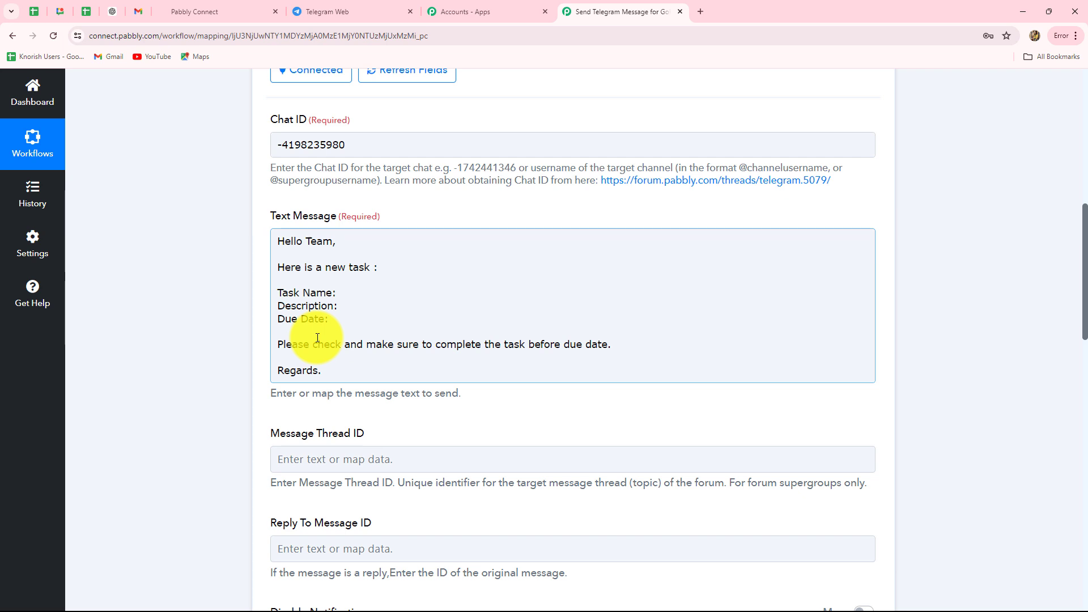
Map the trigger's Task Title after "Task Name:" in the message, with a space before the mapped value
{"action": "left_click", "coordinate": [354, 293]}
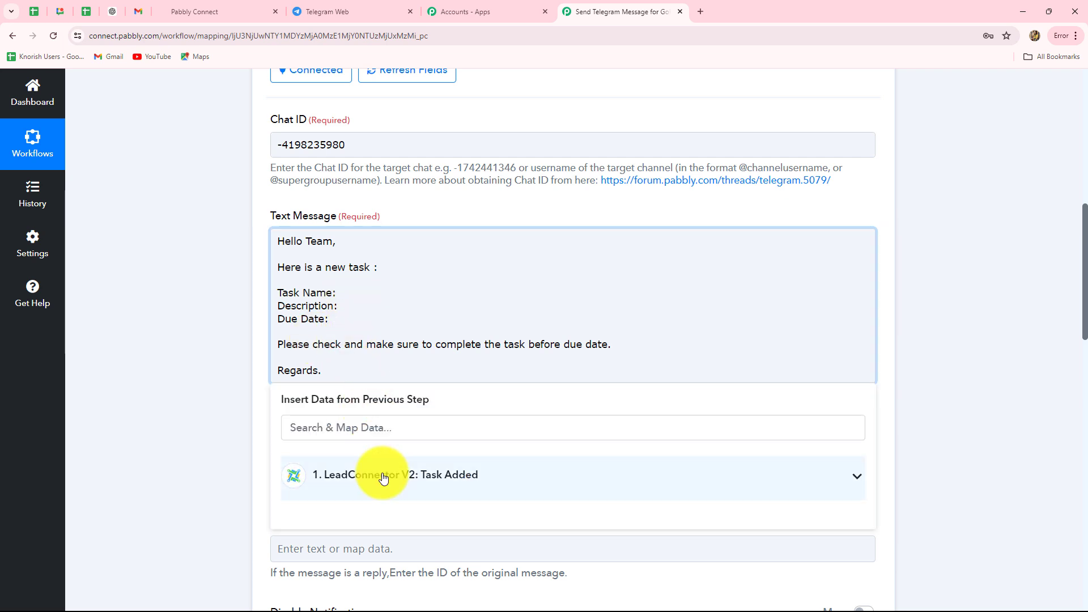
{"action": "scroll", "coordinate": [384, 481], "scroll_direction": "down", "scroll_amount": 4}
{"action": "left_click", "coordinate": [406, 264]}
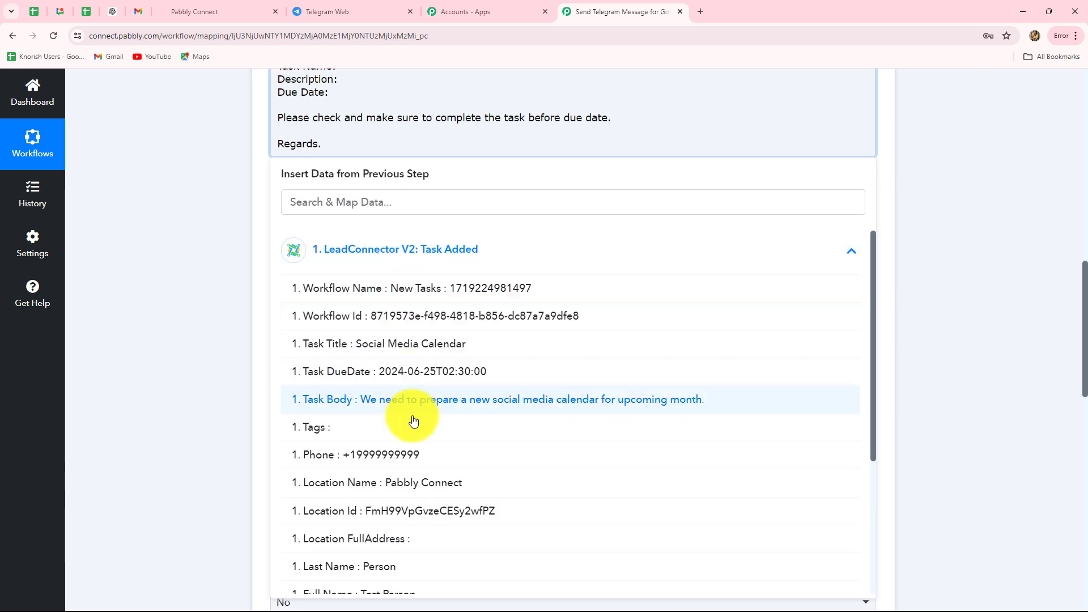
{"action": "scroll", "coordinate": [431, 506], "scroll_direction": "down", "scroll_amount": 3}
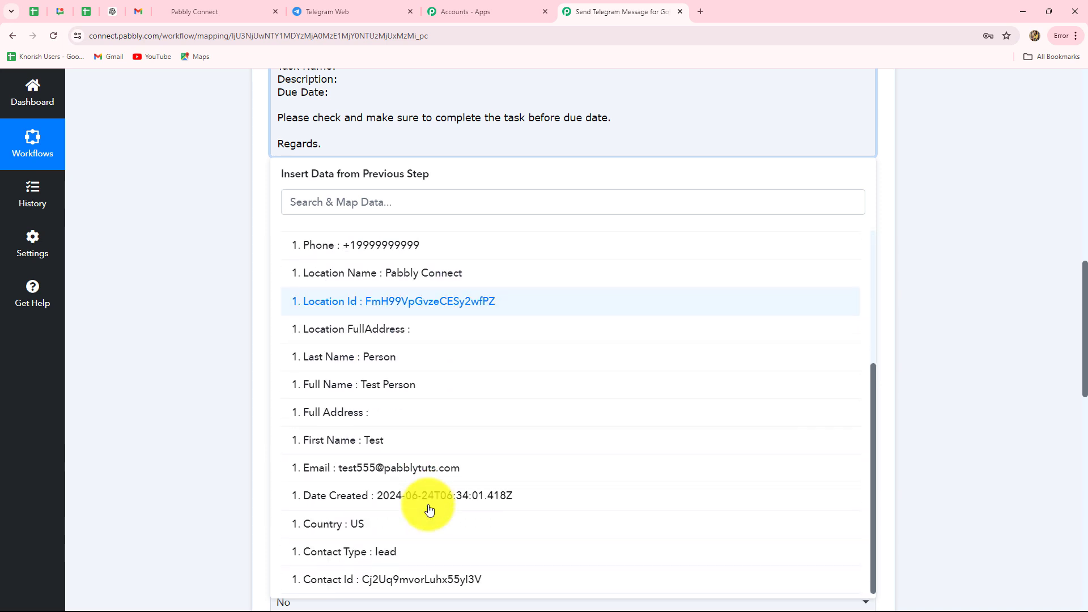
{"action": "scroll", "coordinate": [431, 510], "scroll_direction": "up", "scroll_amount": 3}
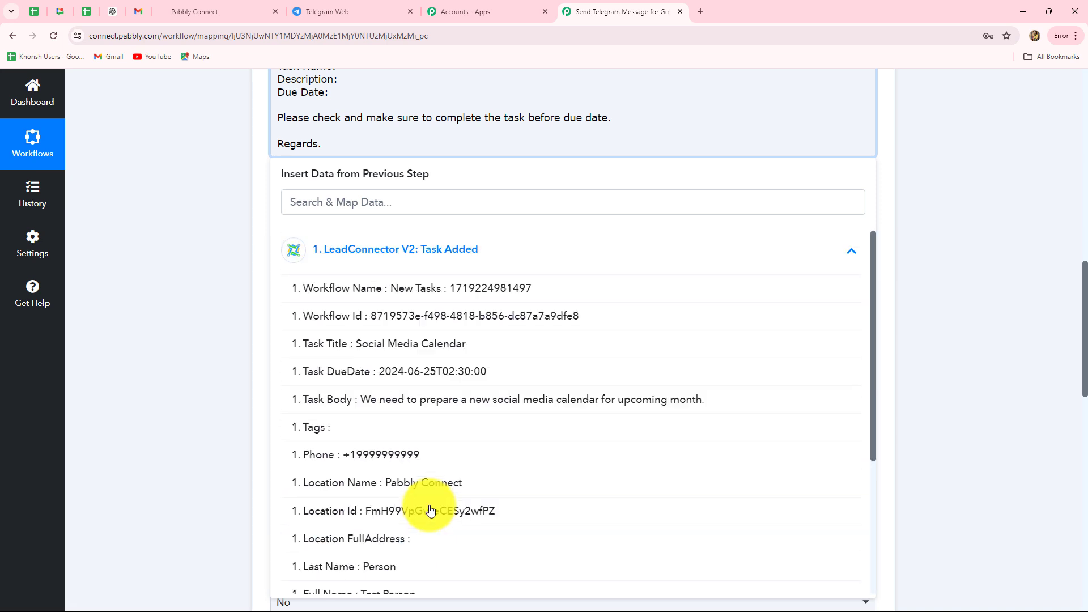
{"action": "left_click", "coordinate": [399, 345]}
{"action": "left_click", "coordinate": [185, 312]}
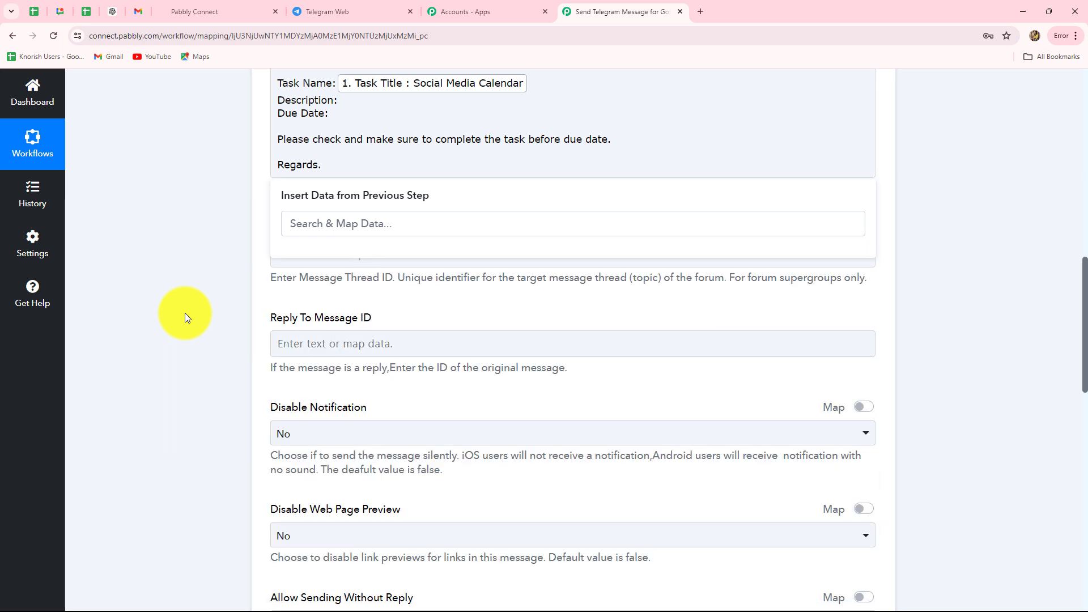
{"action": "left_click", "coordinate": [337, 91]}
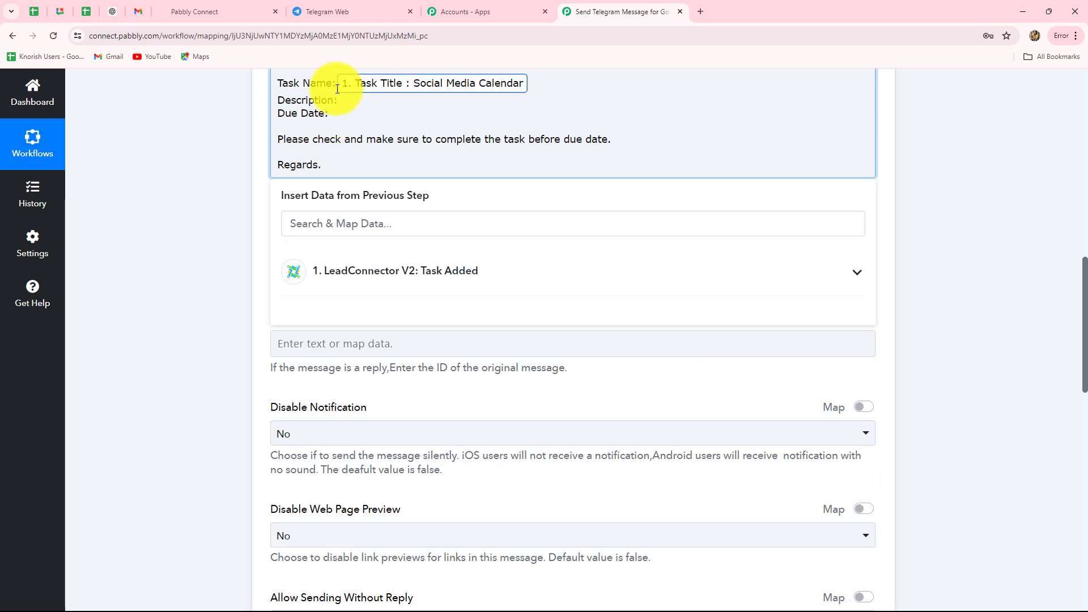
{"action": "left_click", "coordinate": [213, 187]}
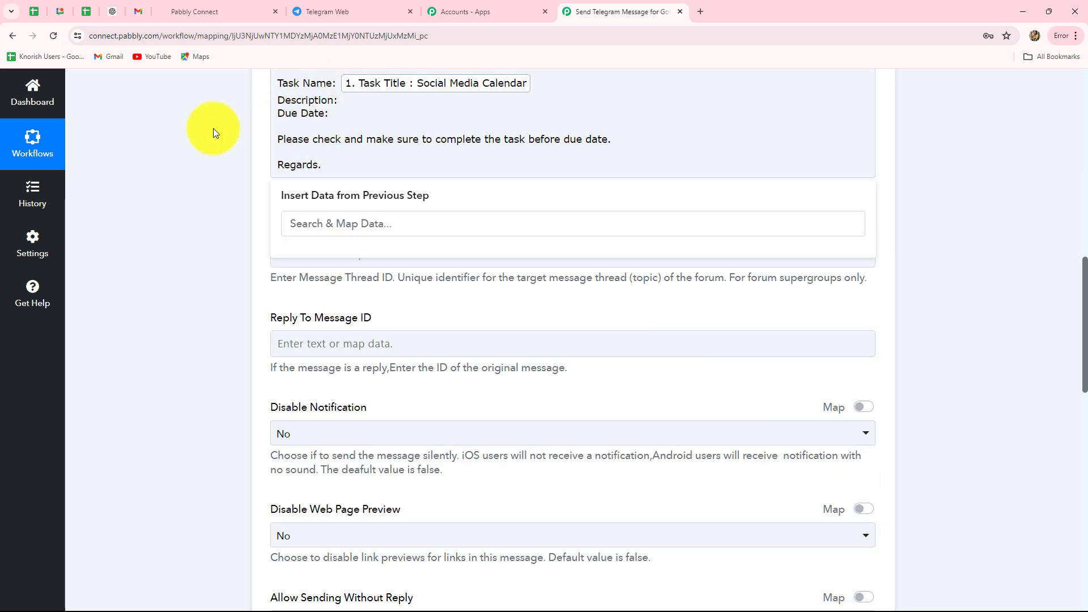
Map the trigger's Task Body after "Description:" and Task DueDate after "Due Date:" in the message
{"action": "left_click", "coordinate": [350, 104]}
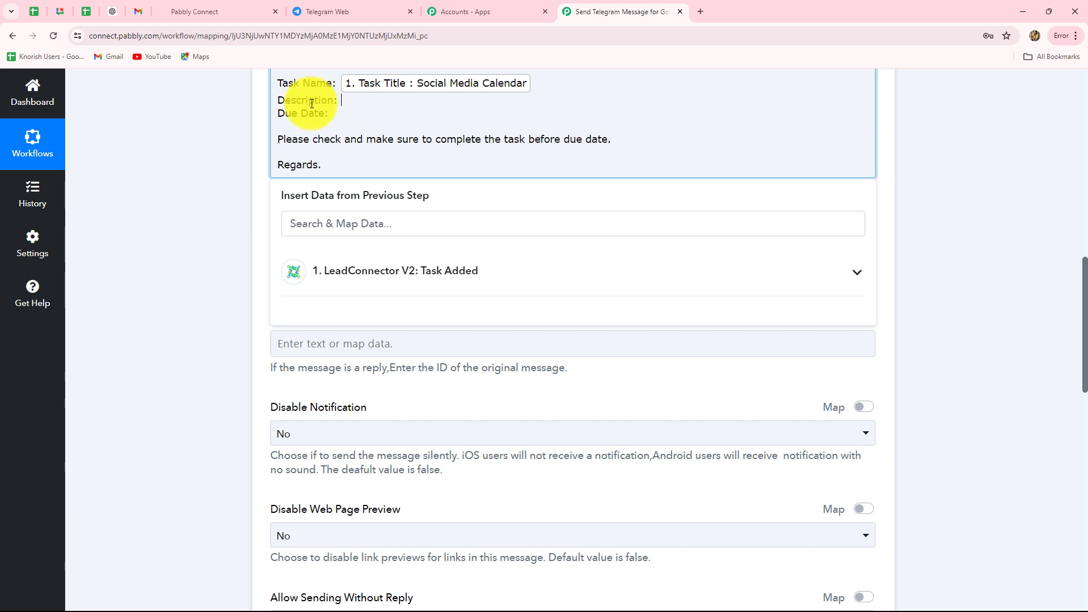
{"action": "left_click", "coordinate": [348, 103]}
{"action": "left_click", "coordinate": [382, 272]}
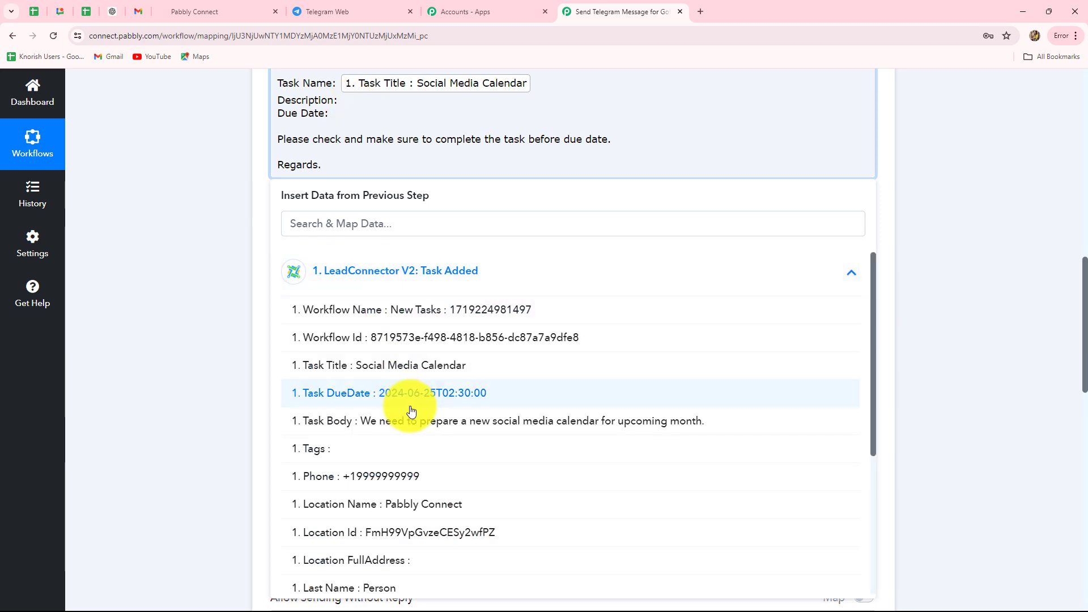
{"action": "scroll", "coordinate": [405, 411], "scroll_direction": "down", "scroll_amount": 2}
{"action": "left_click", "coordinate": [411, 313]}
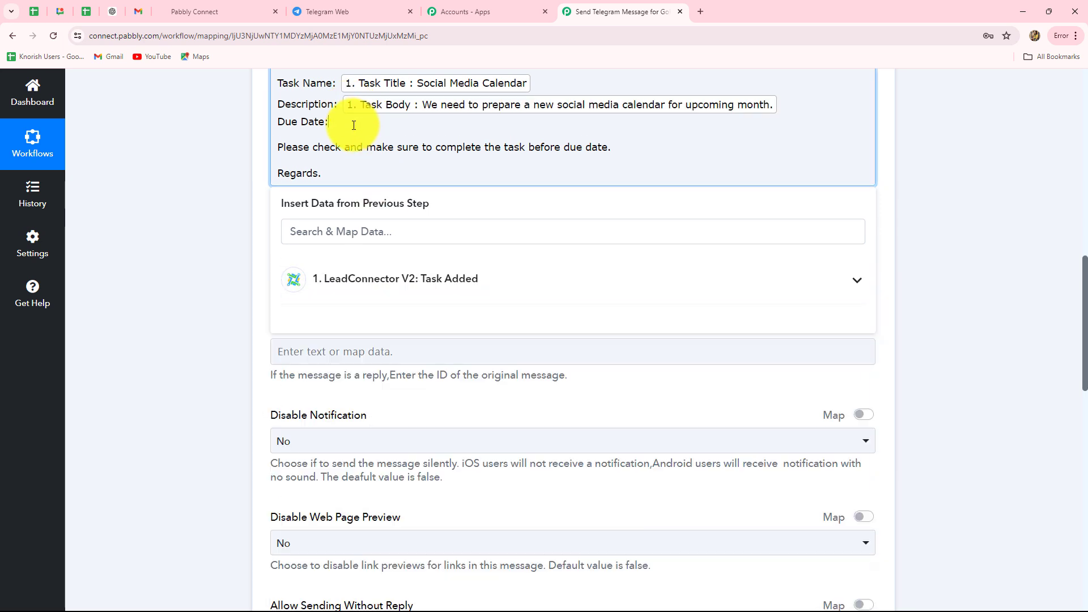
{"action": "left_click", "coordinate": [366, 284]}
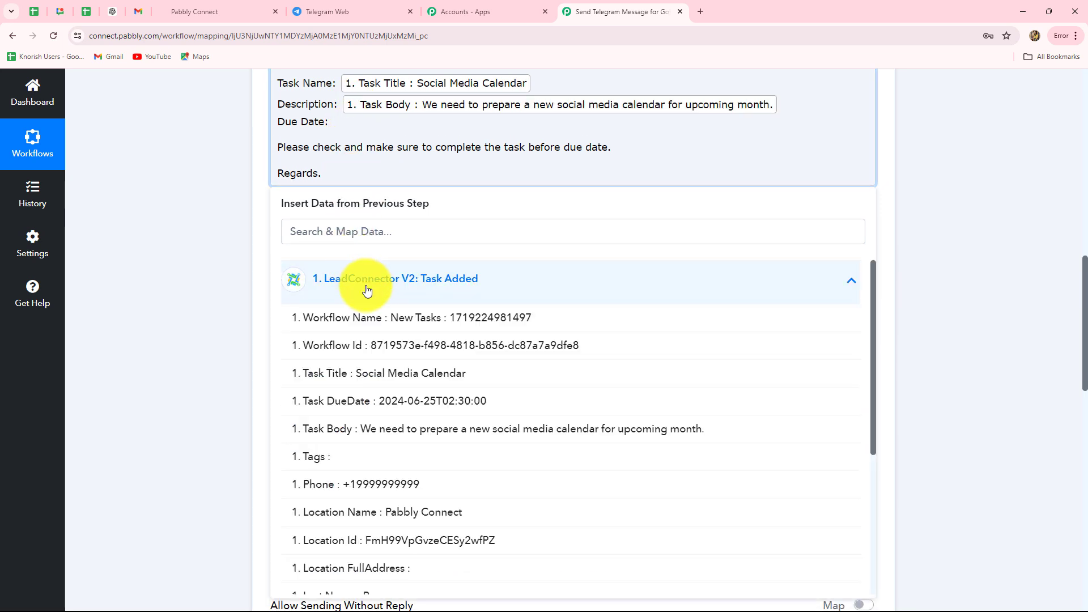
{"action": "left_click", "coordinate": [431, 401]}
{"action": "left_click", "coordinate": [192, 314]}
Leave the remaining message options at their defaults, save the Telegram Bot action and send a test request
{"action": "scroll", "coordinate": [192, 314], "scroll_direction": "down", "scroll_amount": 8}
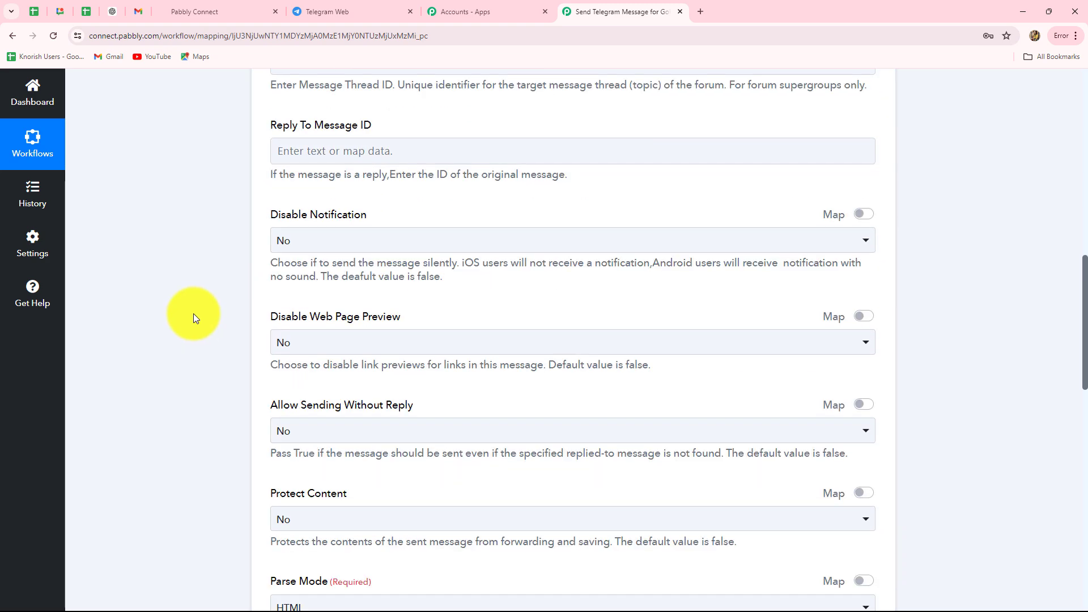
{"action": "scroll", "coordinate": [192, 314], "scroll_direction": "down", "scroll_amount": 8}
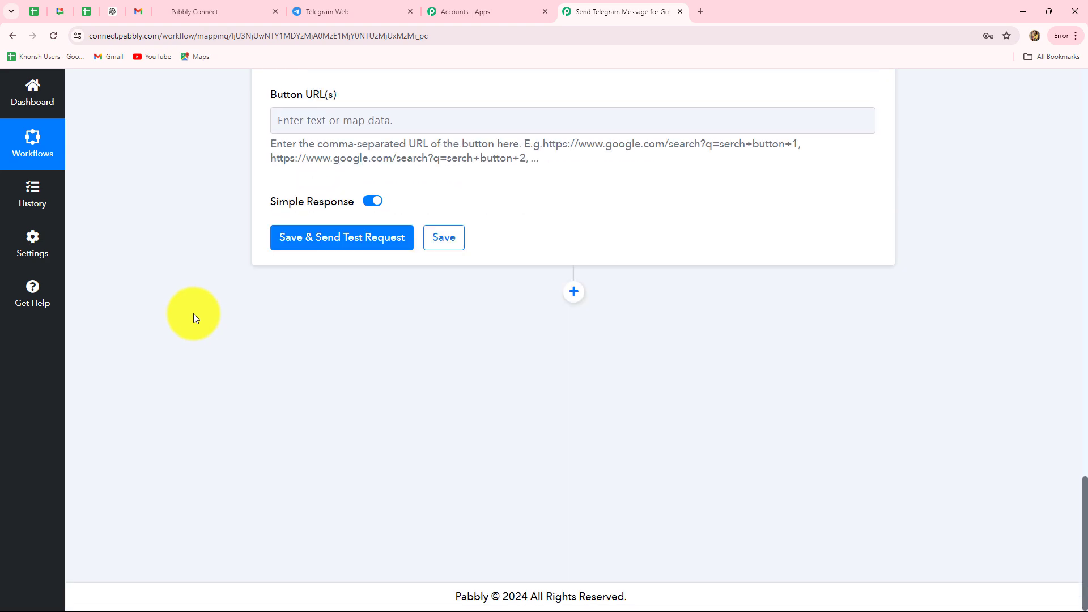
{"action": "left_click", "coordinate": [310, 240]}
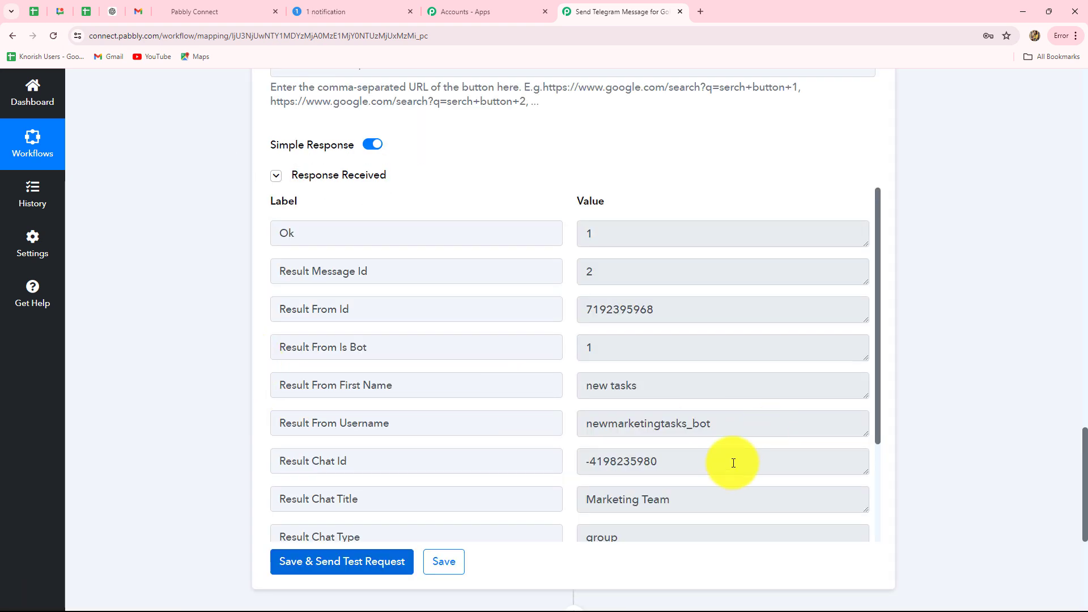
Review the test response and check the bot's message in the Marketing Team chat in Telegram Web, closing the group info
{"action": "scroll", "coordinate": [720, 468], "scroll_direction": "down", "scroll_amount": 2}
{"action": "scroll", "coordinate": [720, 468], "scroll_direction": "down", "scroll_amount": 1}
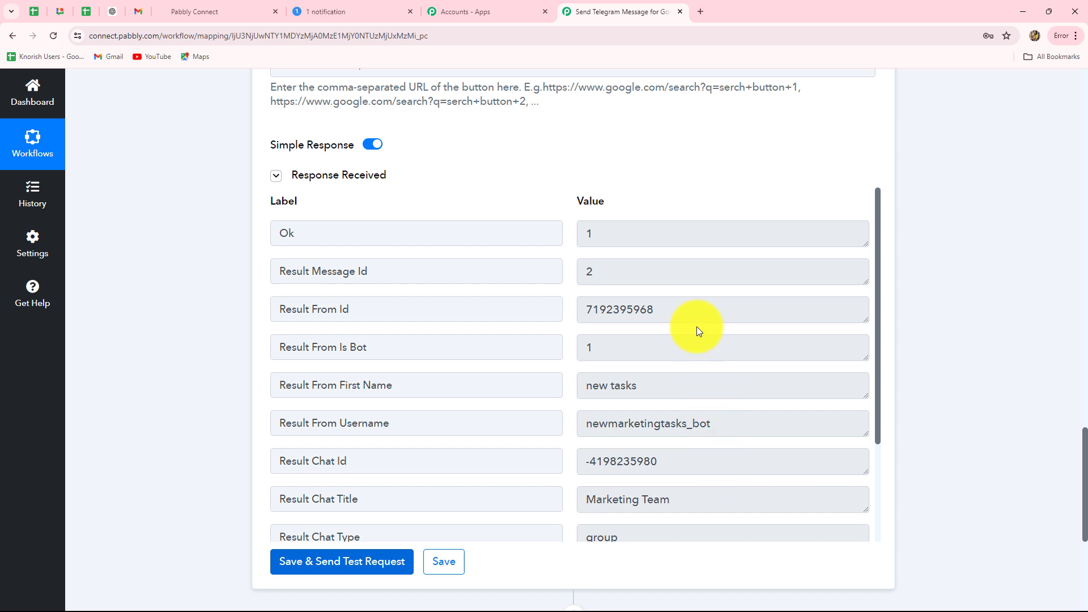
{"action": "left_click", "coordinate": [337, 12]}
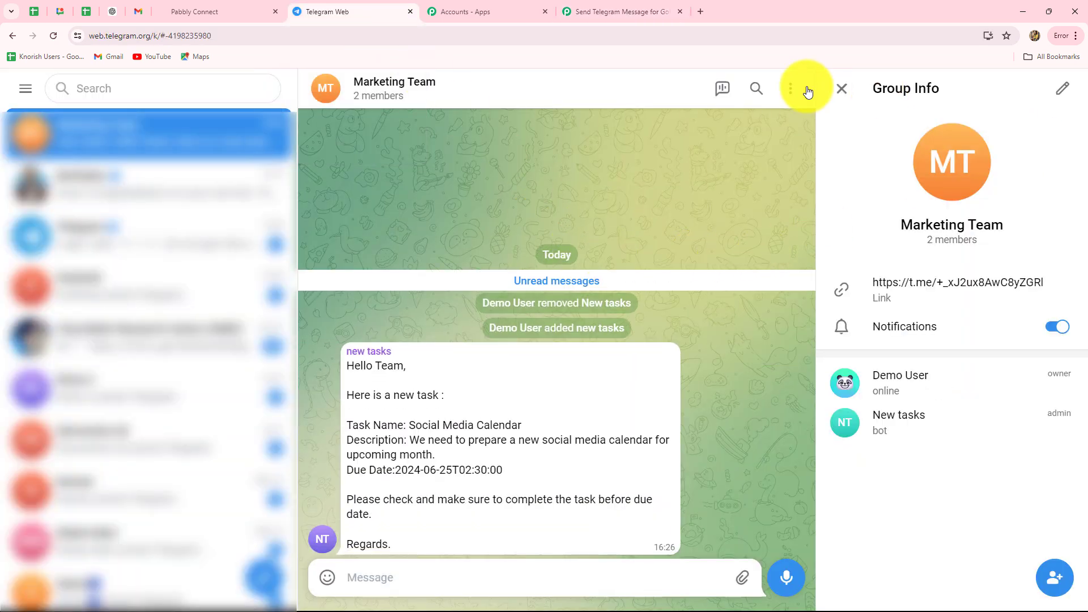
{"action": "left_click", "coordinate": [838, 90]}
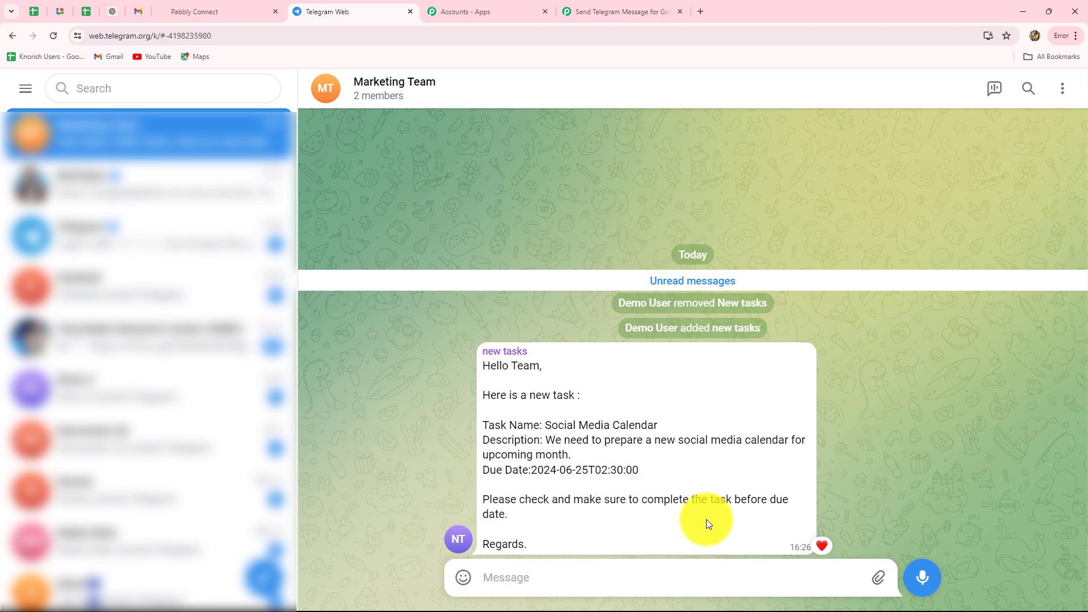
Return to the Pabbly Connect workflow and collapse the Telegram Bot action step
{"action": "left_click", "coordinate": [629, 12]}
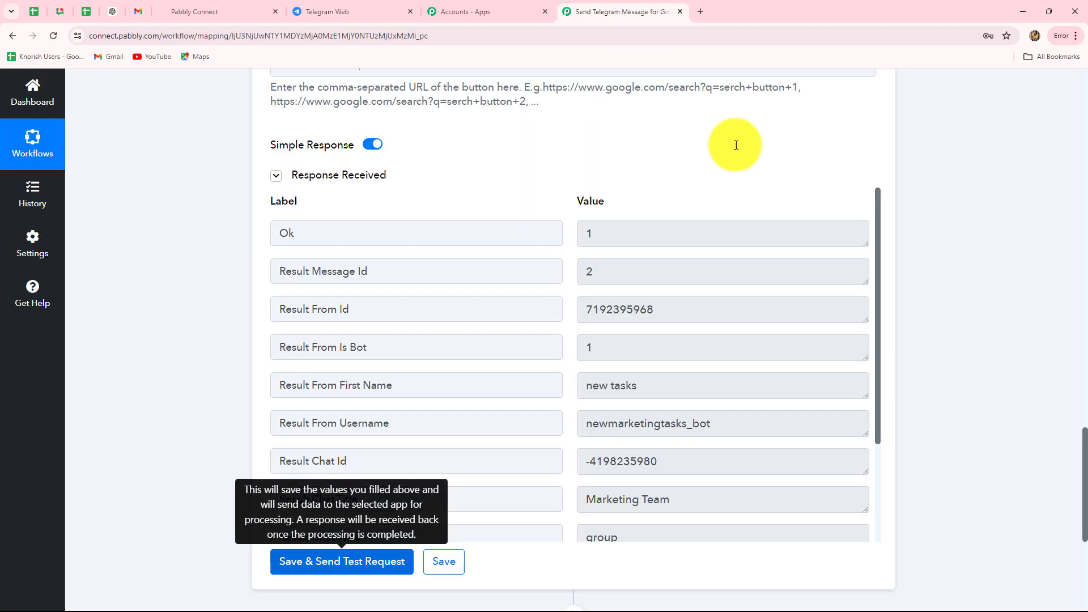
{"action": "scroll", "coordinate": [1008, 405], "scroll_direction": "up", "scroll_amount": 15}
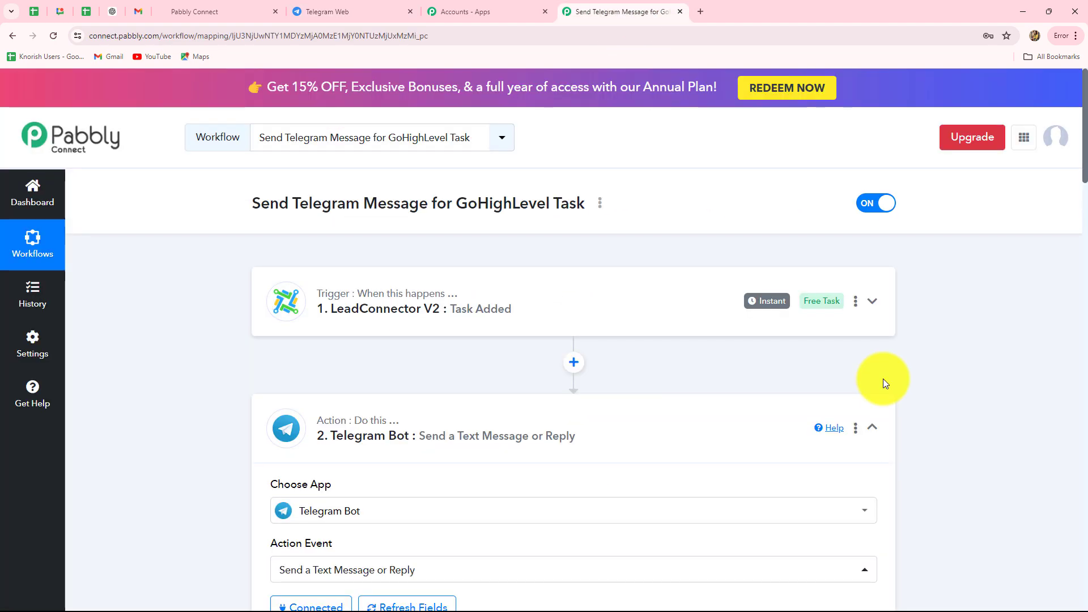
{"action": "left_click", "coordinate": [873, 428]}
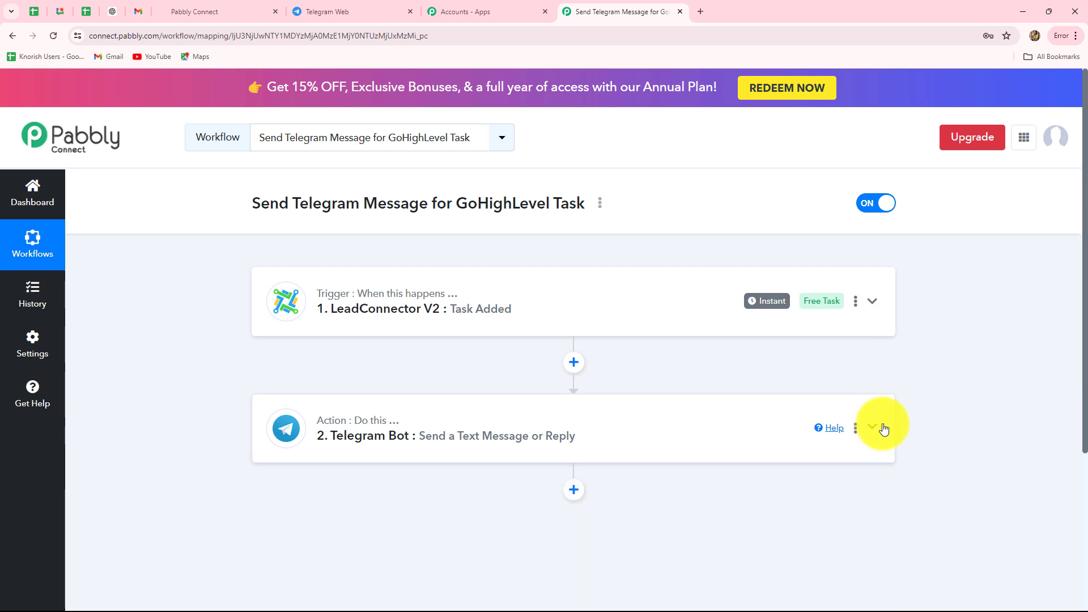